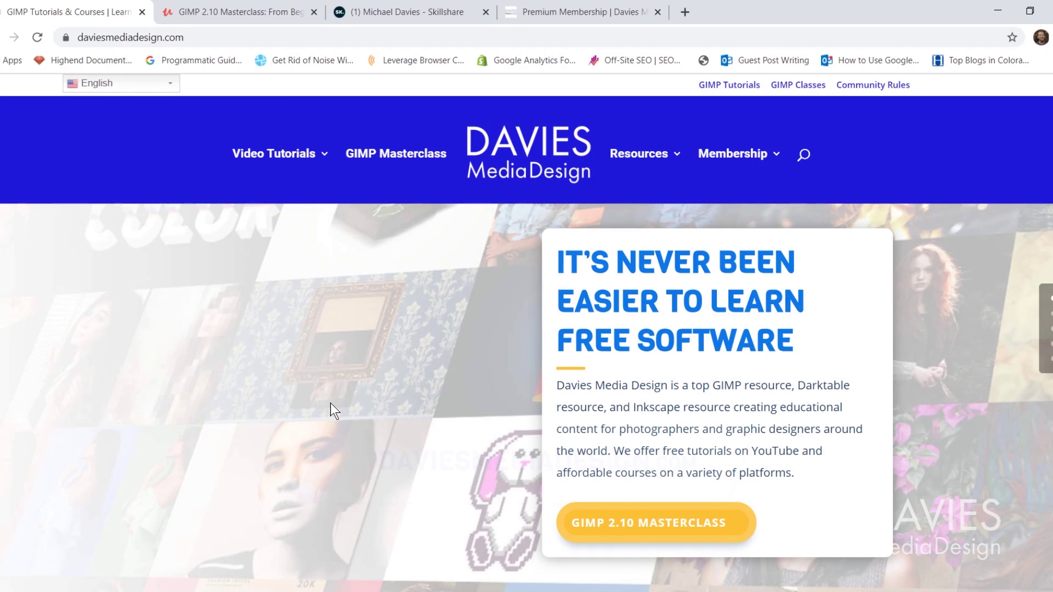
- Scroll down the daviesmediadesign.com homepage, then switch to the Premium Membership tab
{"action": "scroll", "coordinate": [375, 506], "scroll_direction": "down", "scroll_amount": 10}
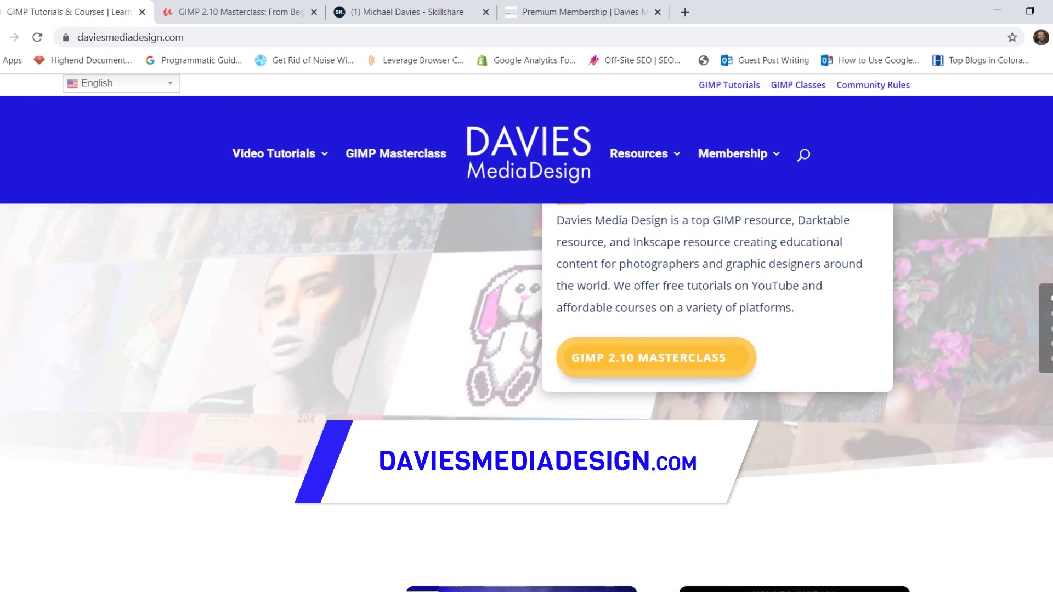
{"action": "scroll", "coordinate": [376, 506], "scroll_direction": "down", "scroll_amount": 8}
{"action": "scroll", "coordinate": [376, 506], "scroll_direction": "down", "scroll_amount": 4}
{"action": "scroll", "coordinate": [376, 505], "scroll_direction": "down", "scroll_amount": 3}
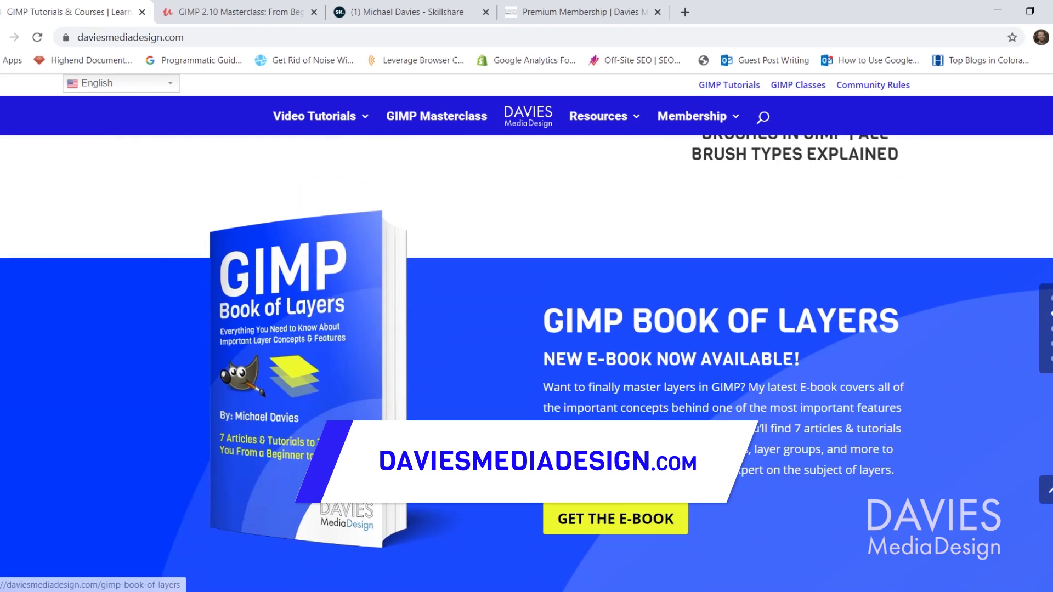
{"action": "scroll", "coordinate": [375, 505], "scroll_direction": "down", "scroll_amount": 8}
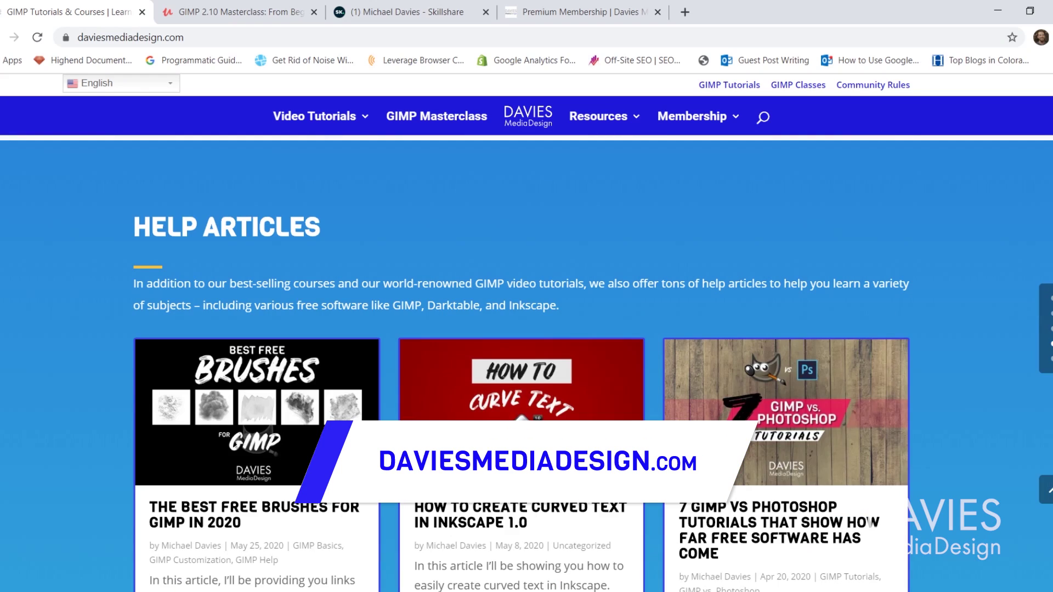
{"action": "scroll", "coordinate": [376, 506], "scroll_direction": "down", "scroll_amount": 15}
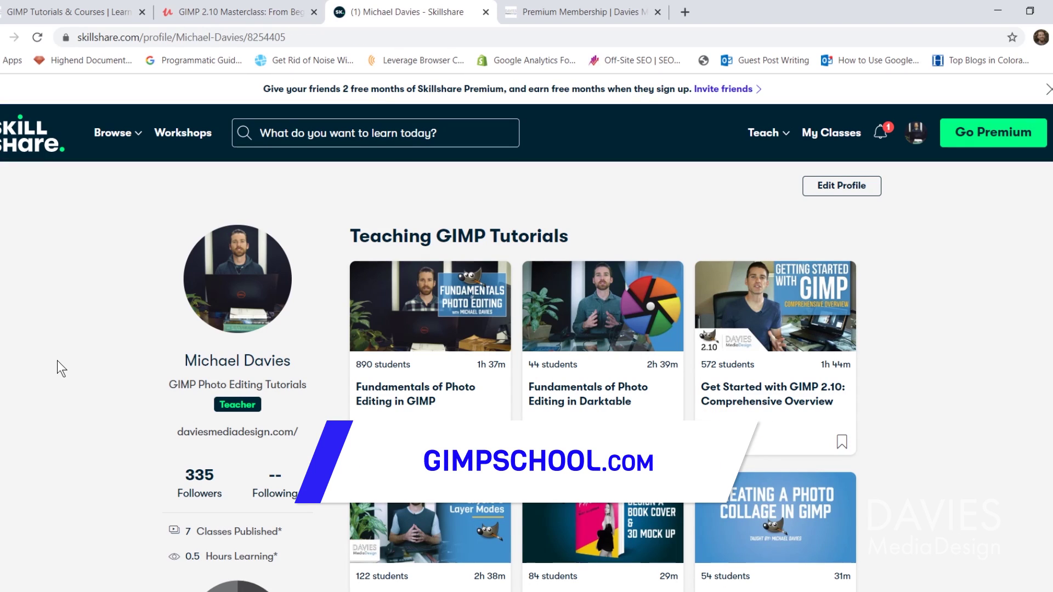
{"action": "key", "text": "ctrl+Tab"}
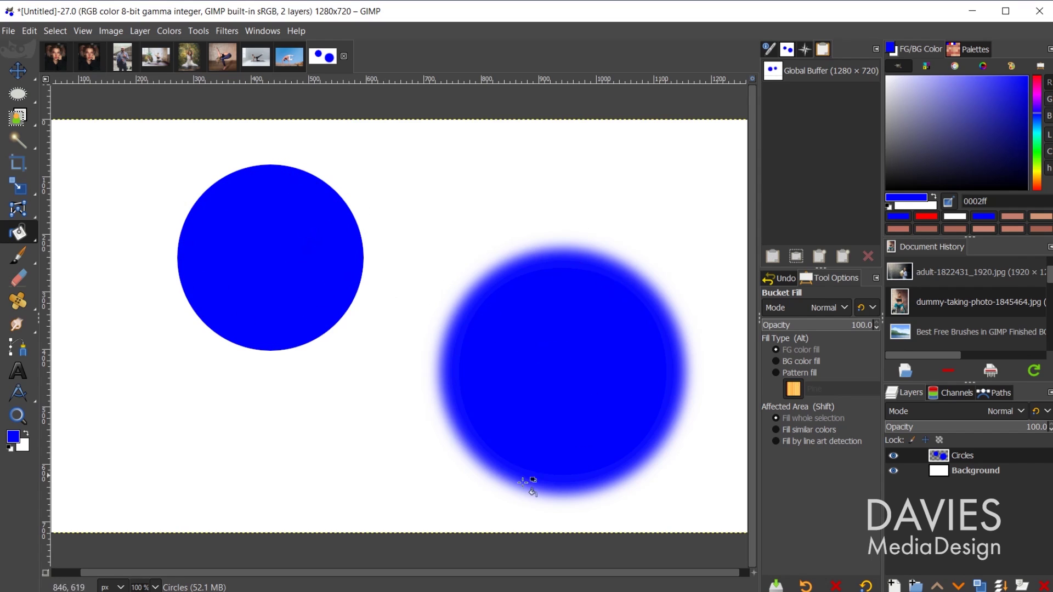
{"action": "scroll", "coordinate": [355, 235], "scroll_direction": "up", "scroll_amount": 2}
{"action": "scroll", "coordinate": [357, 235], "scroll_direction": "up", "scroll_amount": 10}
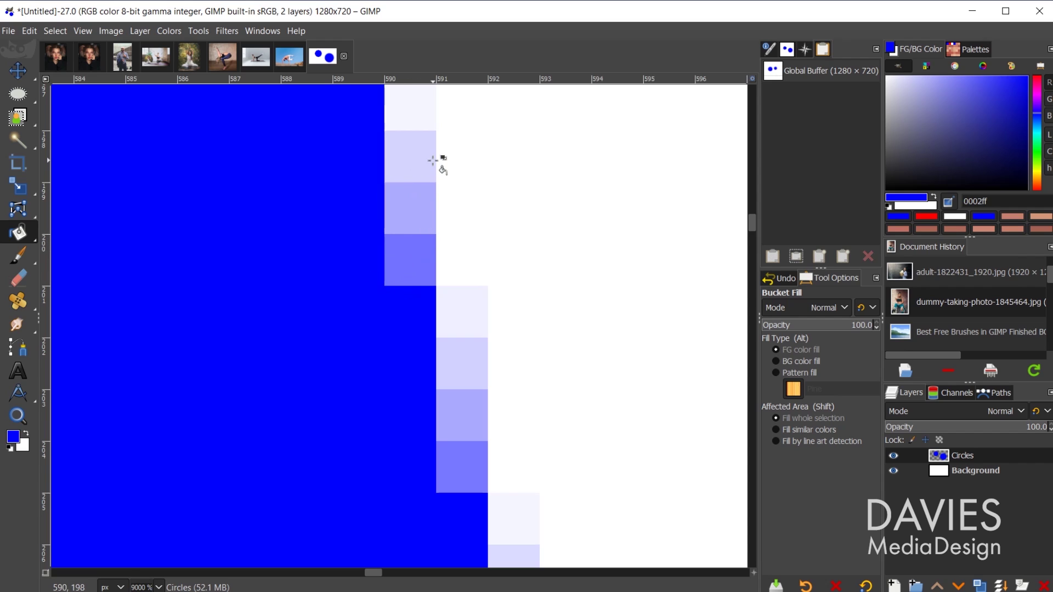
{"action": "scroll", "coordinate": [430, 164], "scroll_direction": "up", "scroll_amount": 3}
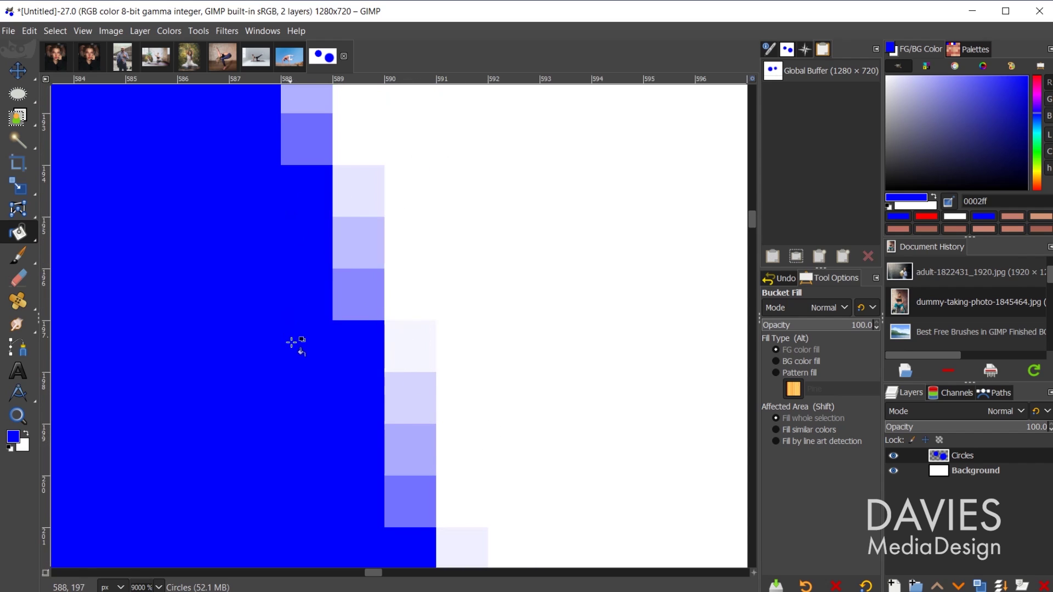
{"action": "scroll", "coordinate": [369, 353], "scroll_direction": "down", "scroll_amount": 3}
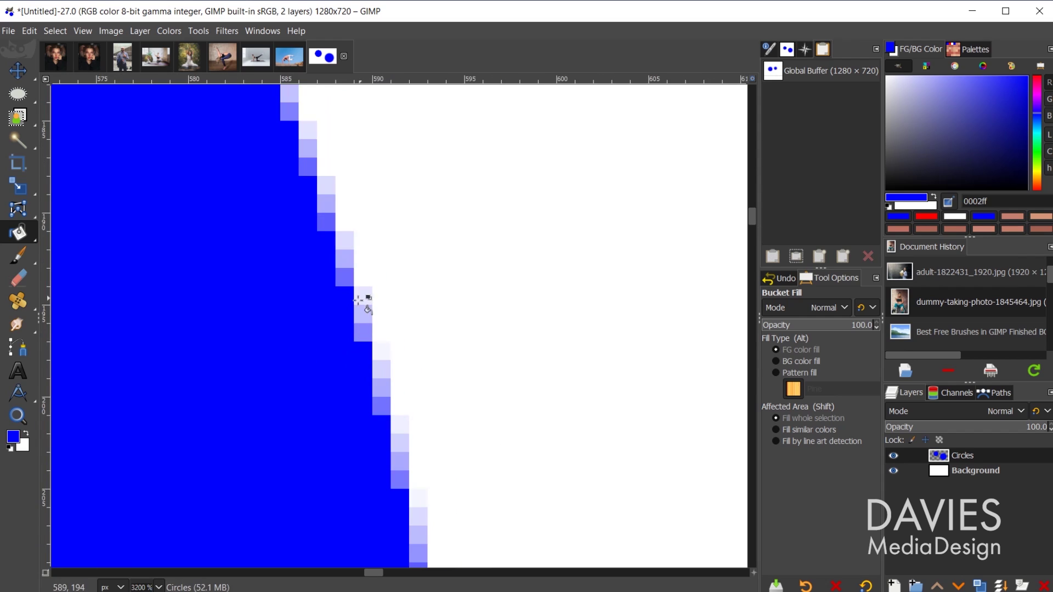
{"action": "scroll", "coordinate": [359, 329], "scroll_direction": "down", "scroll_amount": 8}
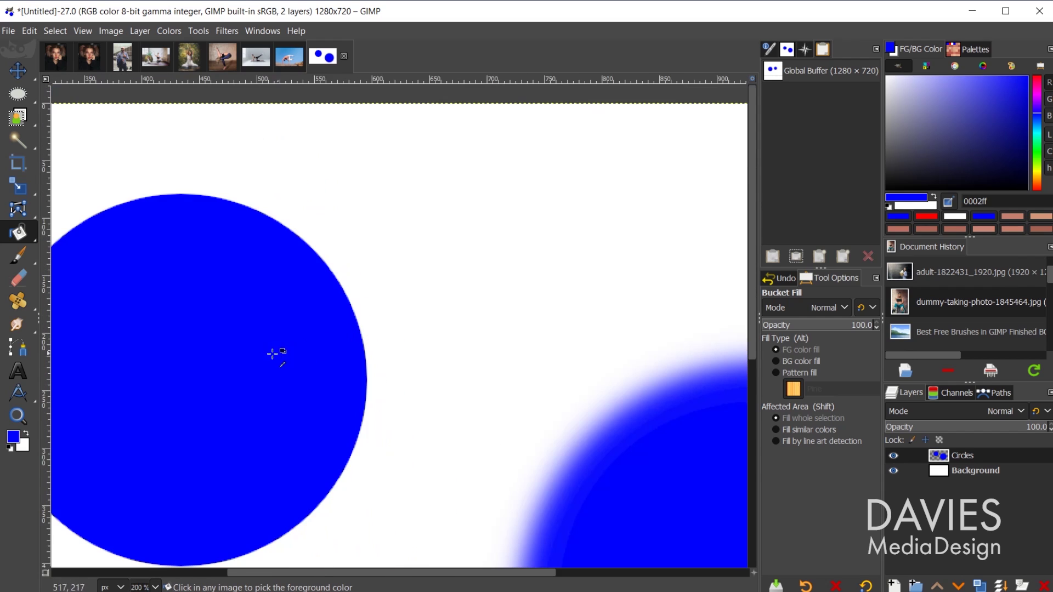
{"action": "left_click_drag", "start_coordinate": [404, 570], "coordinate": [360, 569]}
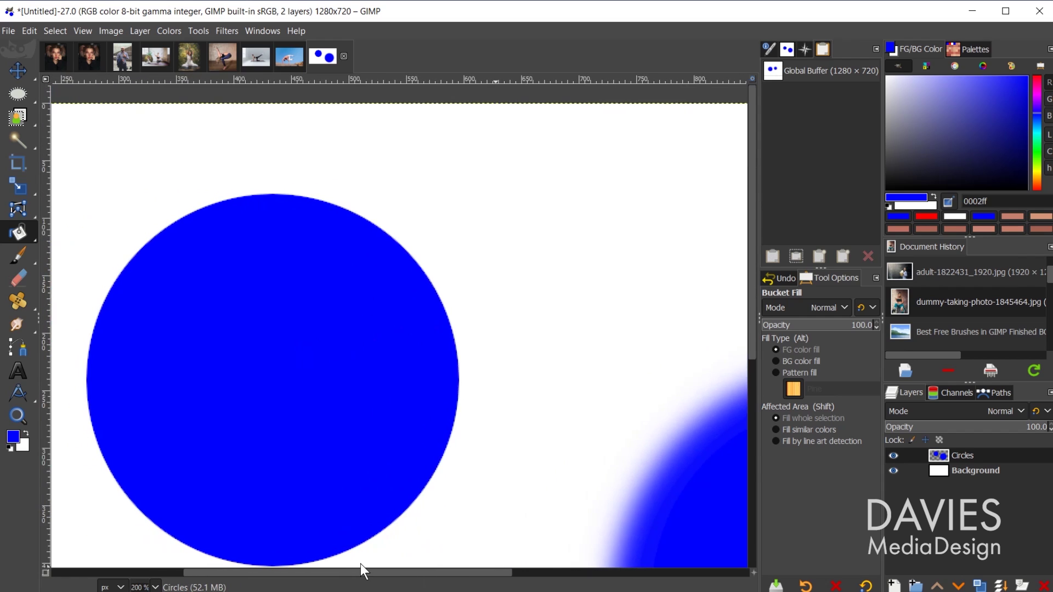
{"action": "scroll", "coordinate": [341, 426], "scroll_direction": "down", "scroll_amount": 3}
{"action": "scroll", "coordinate": [312, 280], "scroll_direction": "up", "scroll_amount": 3}
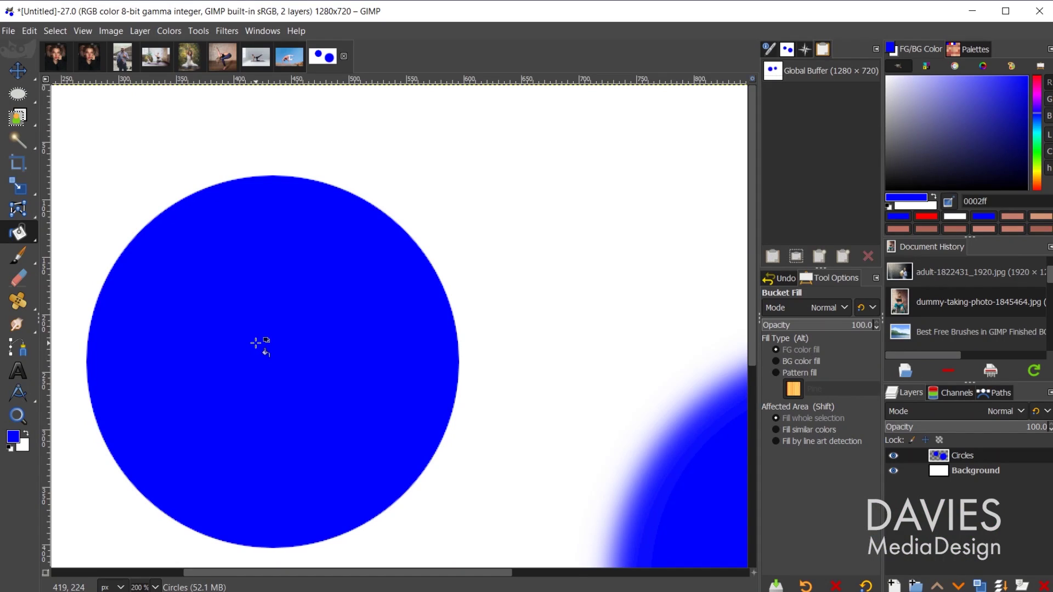
- Make red the foreground colour, then test a bucket fill of the canvas and undo it
{"action": "left_click", "coordinate": [13, 439]}
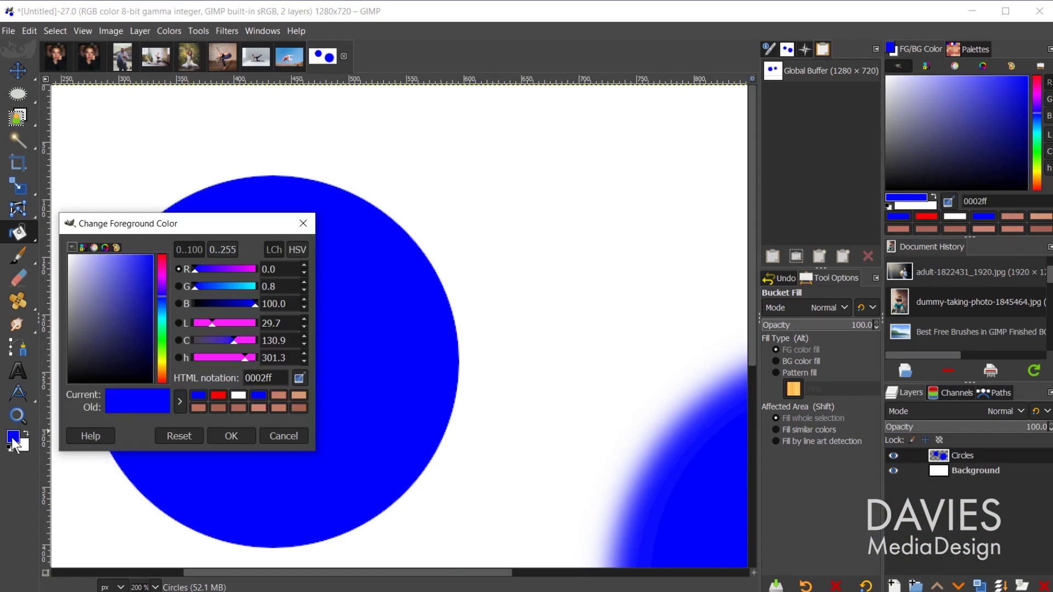
{"action": "left_click", "coordinate": [219, 396]}
{"action": "left_click", "coordinate": [231, 436]}
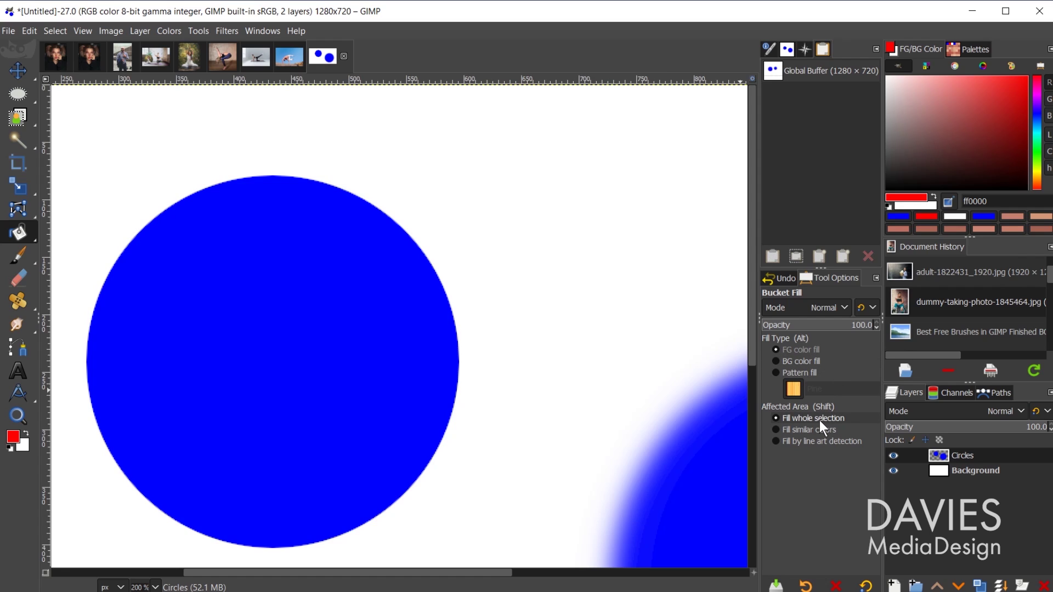
{"action": "left_click", "coordinate": [332, 359]}
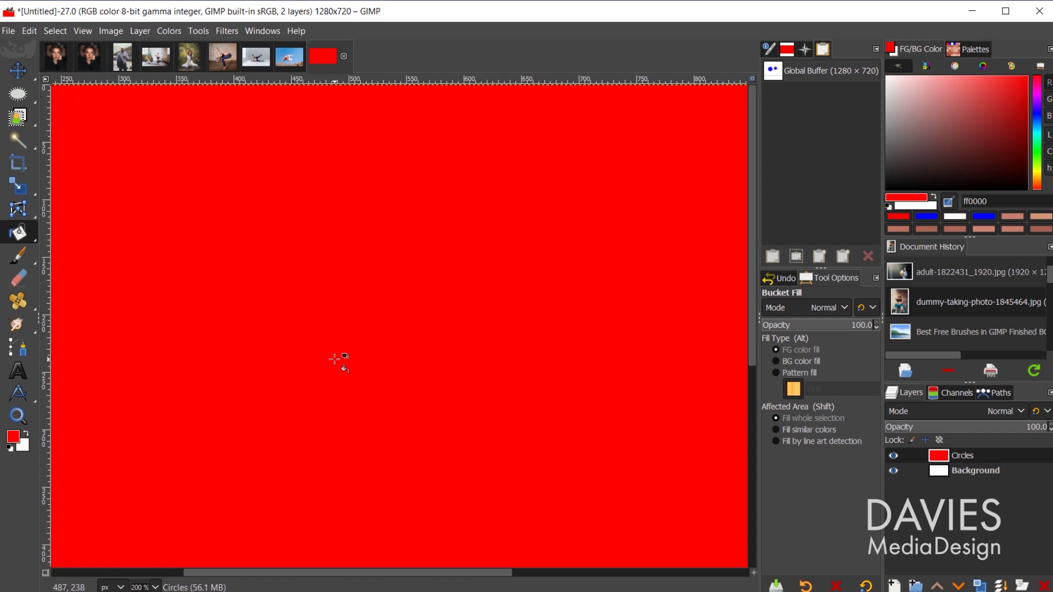
{"action": "key", "text": "ctrl+z"}
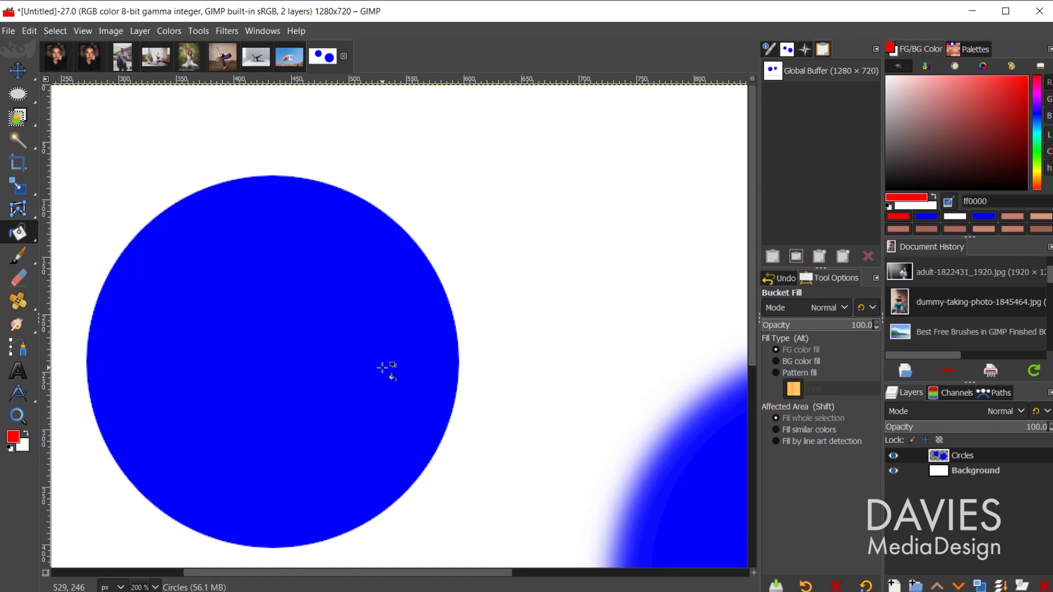
- Set Bucket Fill to Fill similar colors, test-fill both blue circles red, then undo
{"action": "left_click", "coordinate": [787, 431]}
{"action": "left_click", "coordinate": [327, 341]}
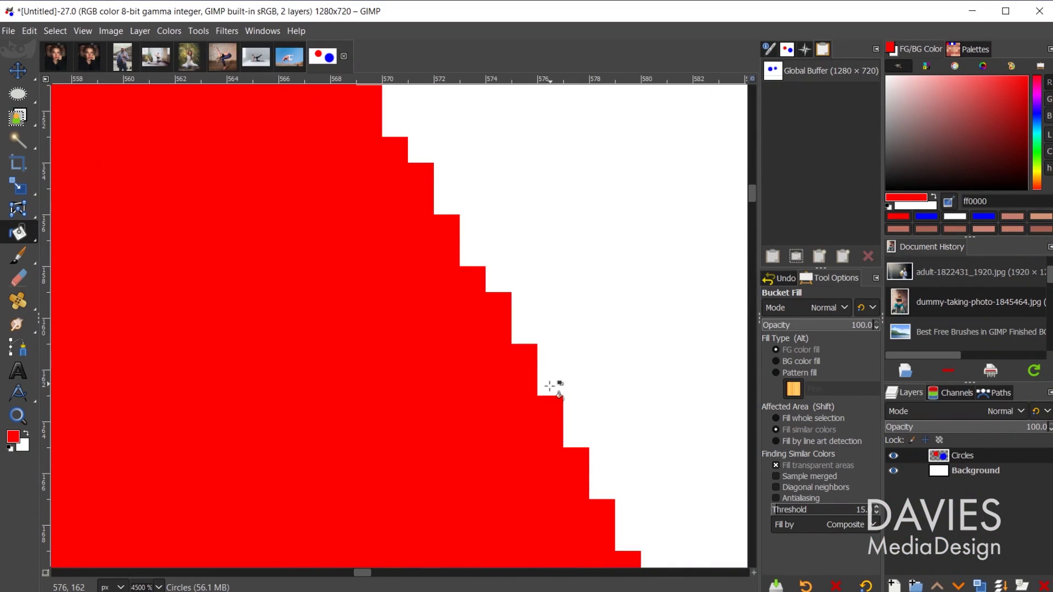
{"action": "scroll", "coordinate": [625, 501], "scroll_direction": "down", "scroll_amount": 8}
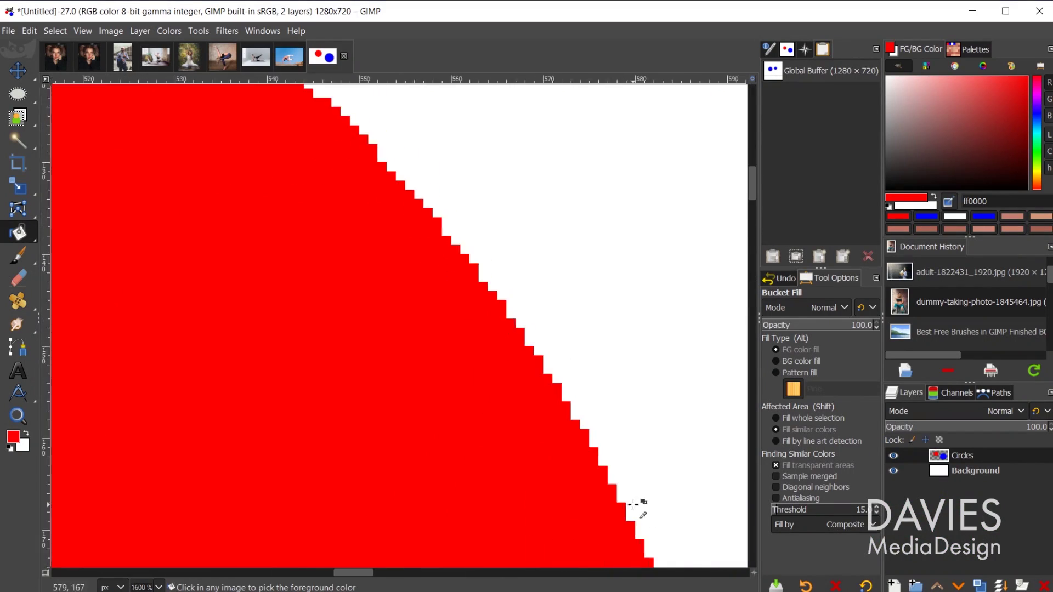
{"action": "left_click_drag", "start_coordinate": [373, 574], "coordinate": [611, 575]}
{"action": "scroll", "coordinate": [611, 548], "scroll_direction": "down", "scroll_amount": 2}
{"action": "scroll", "coordinate": [611, 548], "scroll_direction": "down", "scroll_amount": 1}
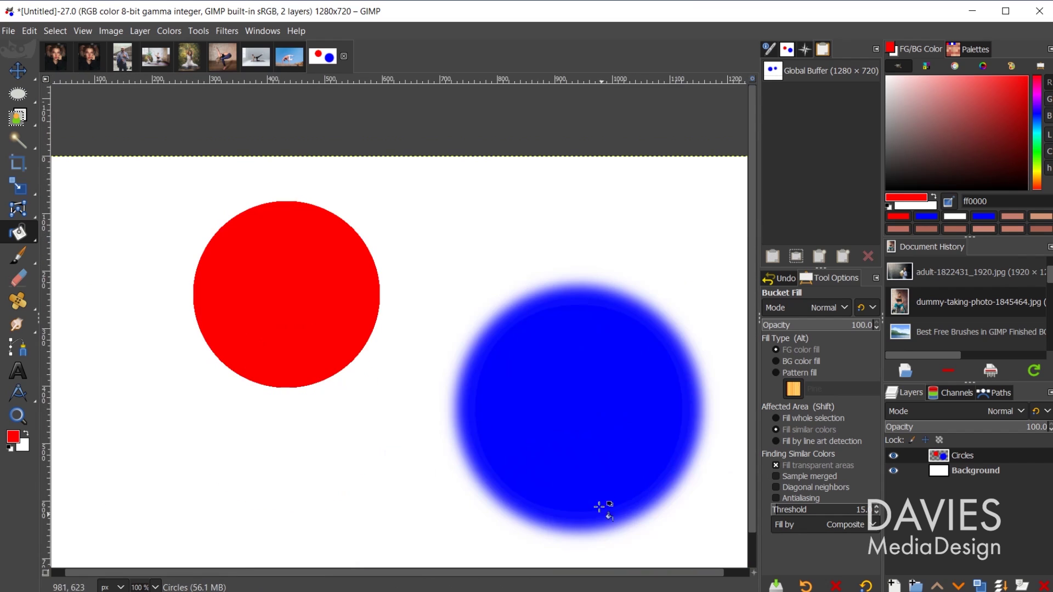
{"action": "left_click", "coordinate": [583, 441]}
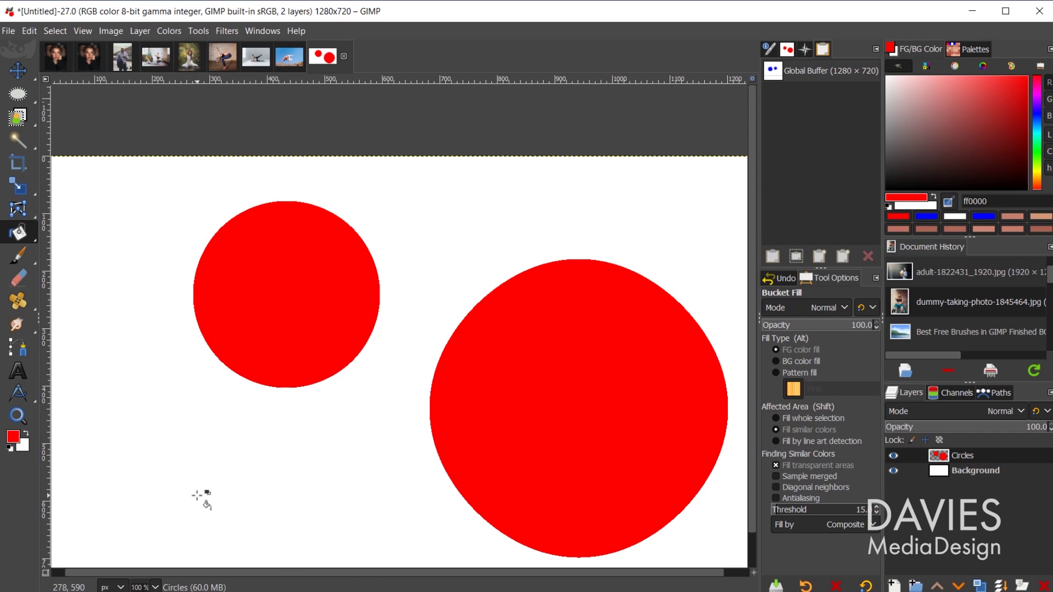
{"action": "key", "text": "ctrl+z"}
{"action": "key", "text": "ctrl+z"}
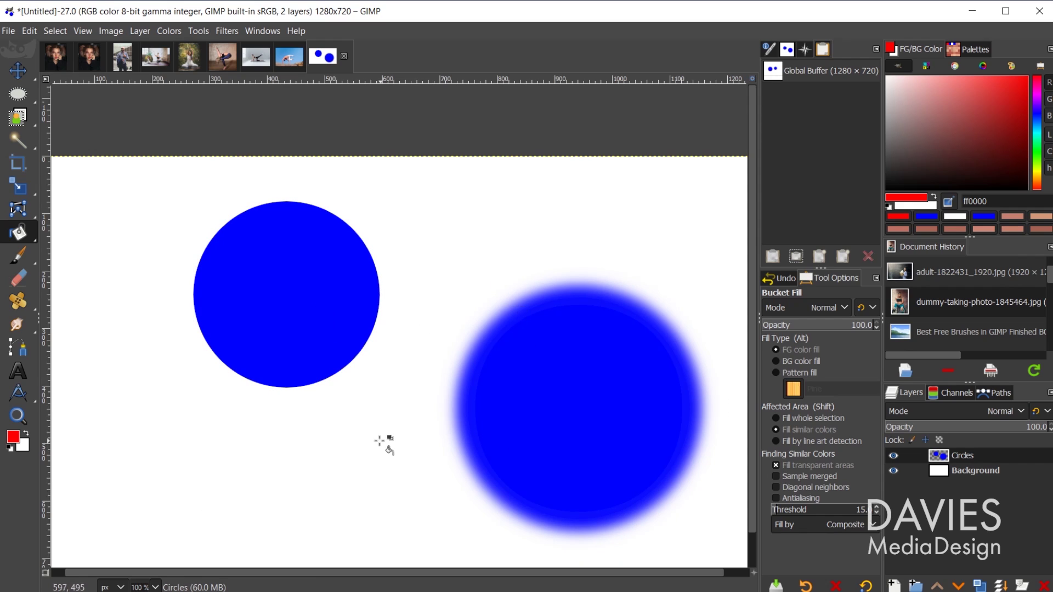
- Lock the Circles layer's alpha channel, test-fill both circles red, then undo the fills
{"action": "left_click", "coordinate": [939, 440]}
{"action": "left_click", "coordinate": [584, 387]}
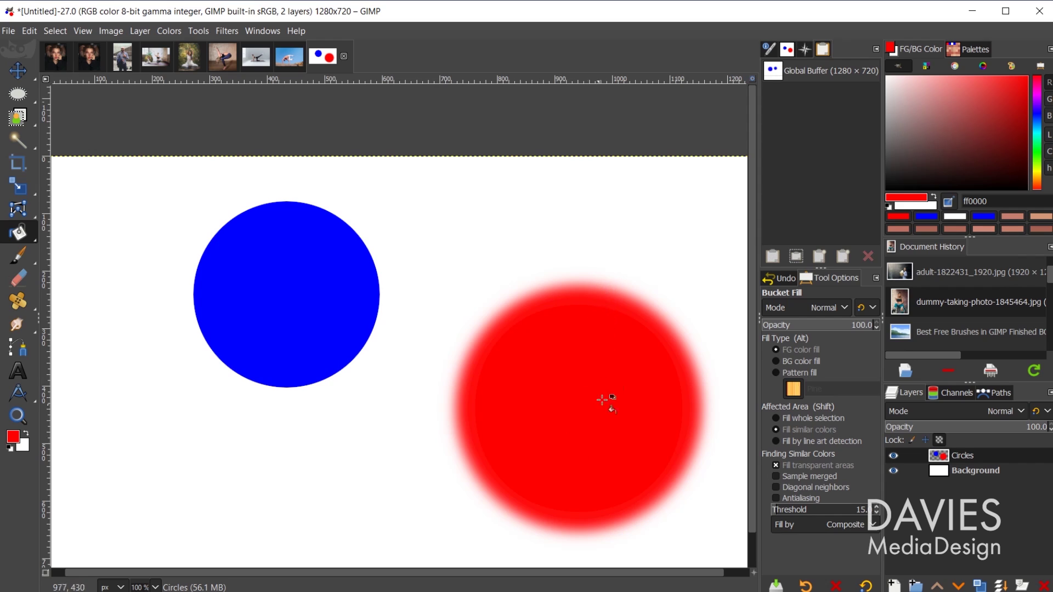
{"action": "left_click", "coordinate": [268, 278]}
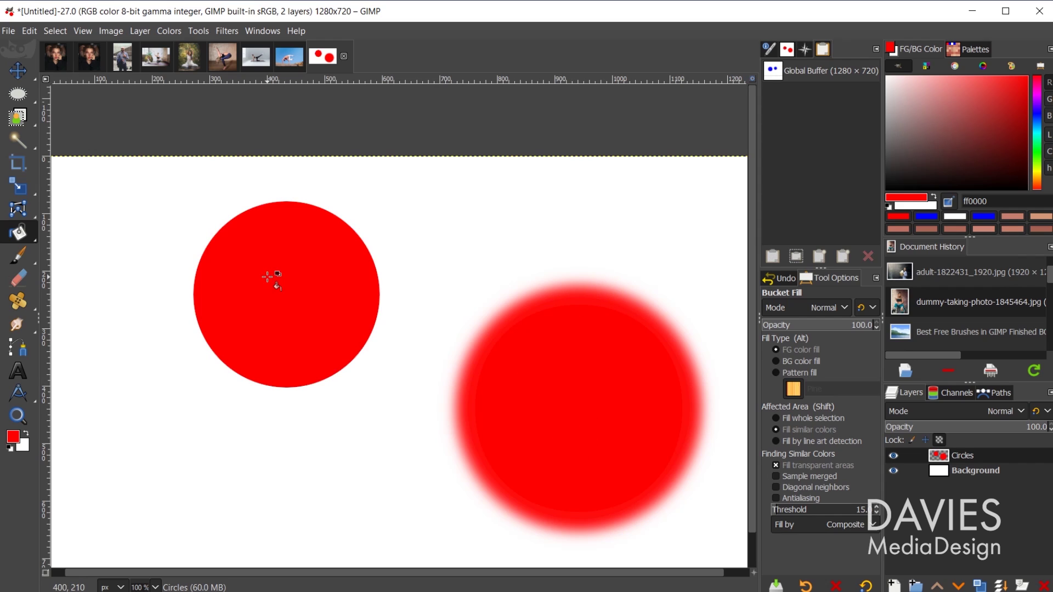
{"action": "key", "text": "ctrl+z"}
{"action": "key", "text": "ctrl+z"}
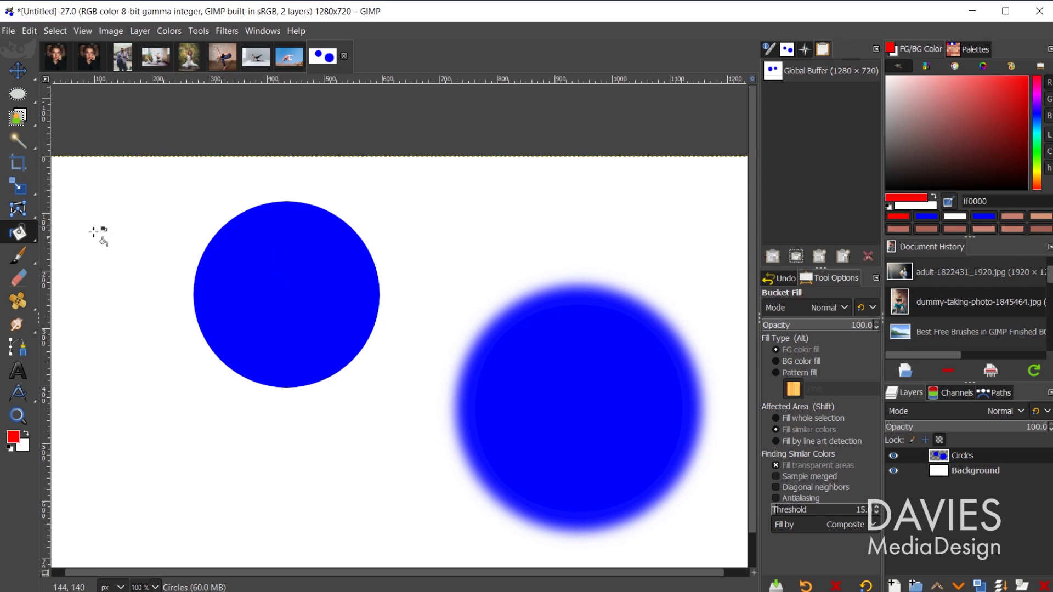
- With the Paintbrush tool active, drag the red foreground colour onto the circles
{"action": "left_click", "coordinate": [22, 256]}
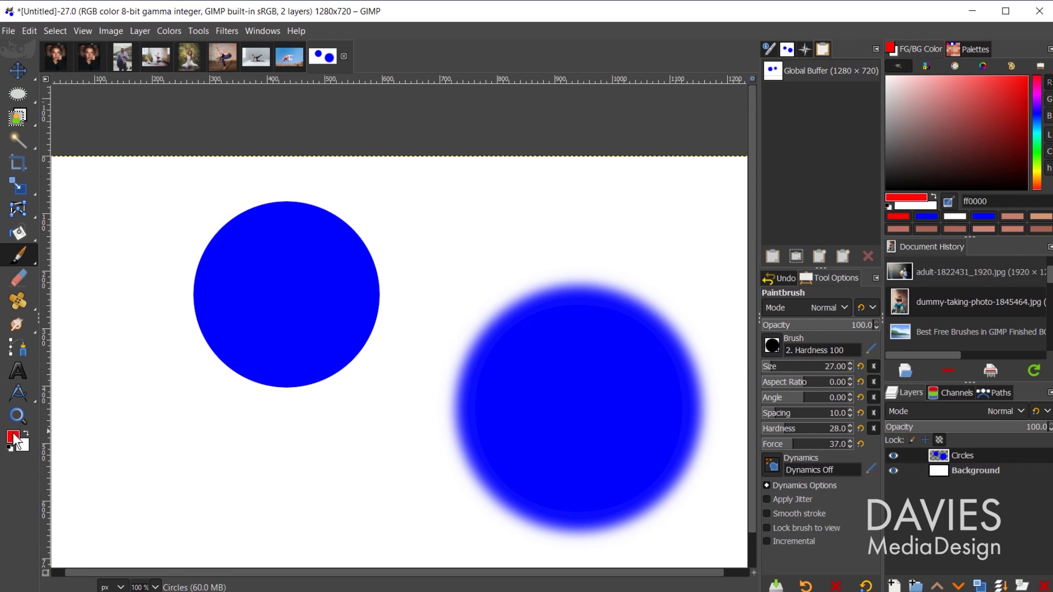
{"action": "left_click_drag", "start_coordinate": [13, 443], "coordinate": [291, 281]}
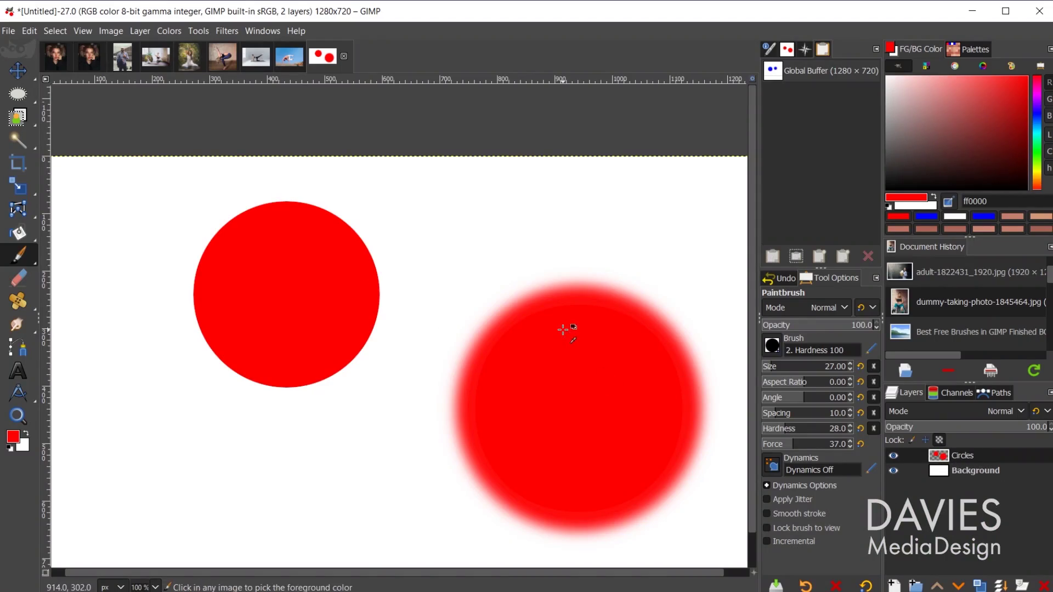
- Copy the Circles layer, paste it onto the man photo, then undo the paste
{"action": "key", "text": "ctrl+c"}
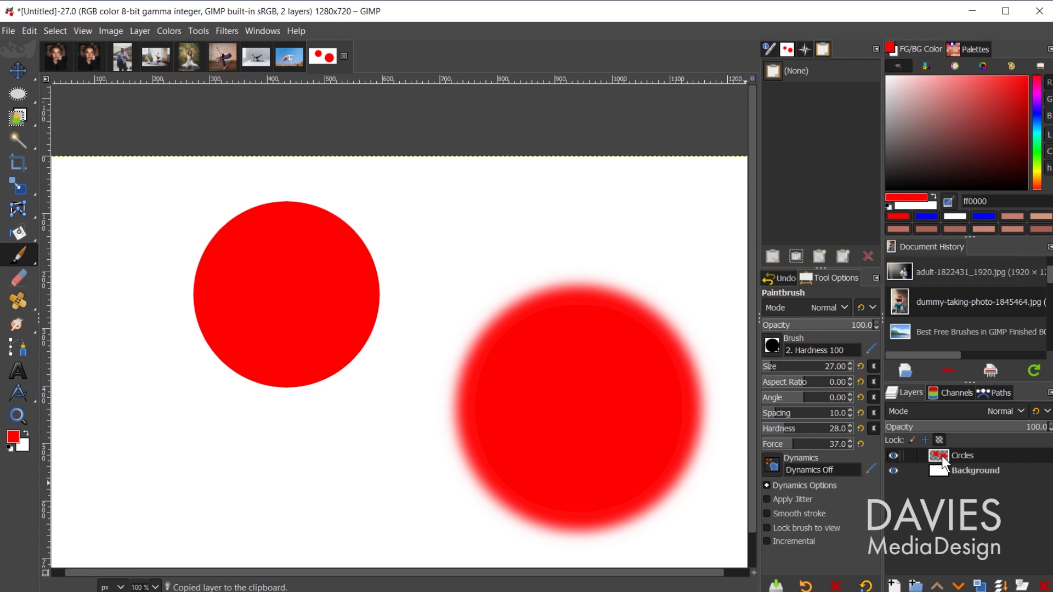
{"action": "left_click", "coordinate": [125, 59]}
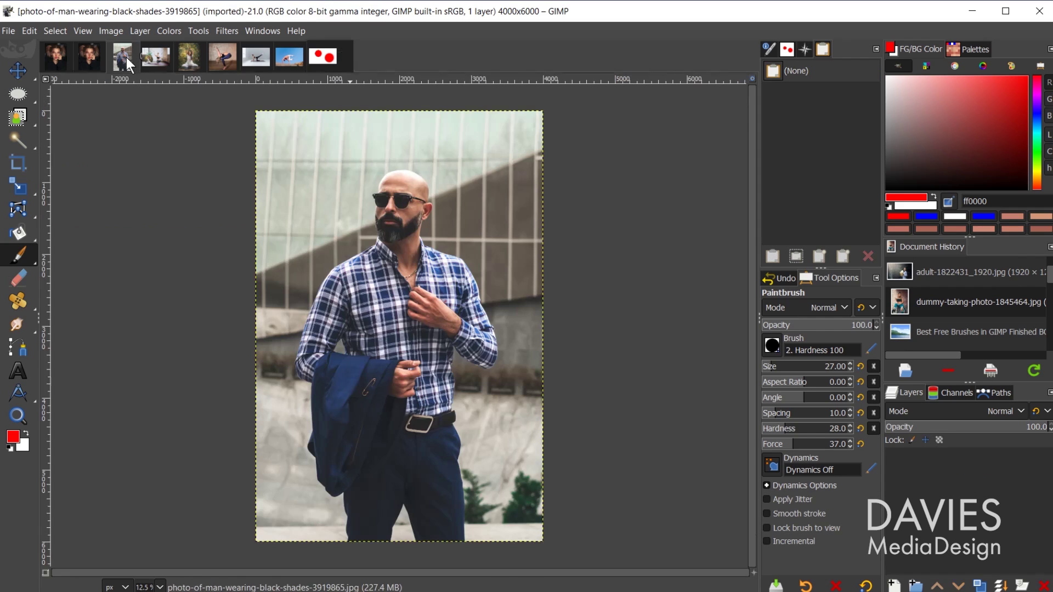
{"action": "key", "text": "ctrl+v"}
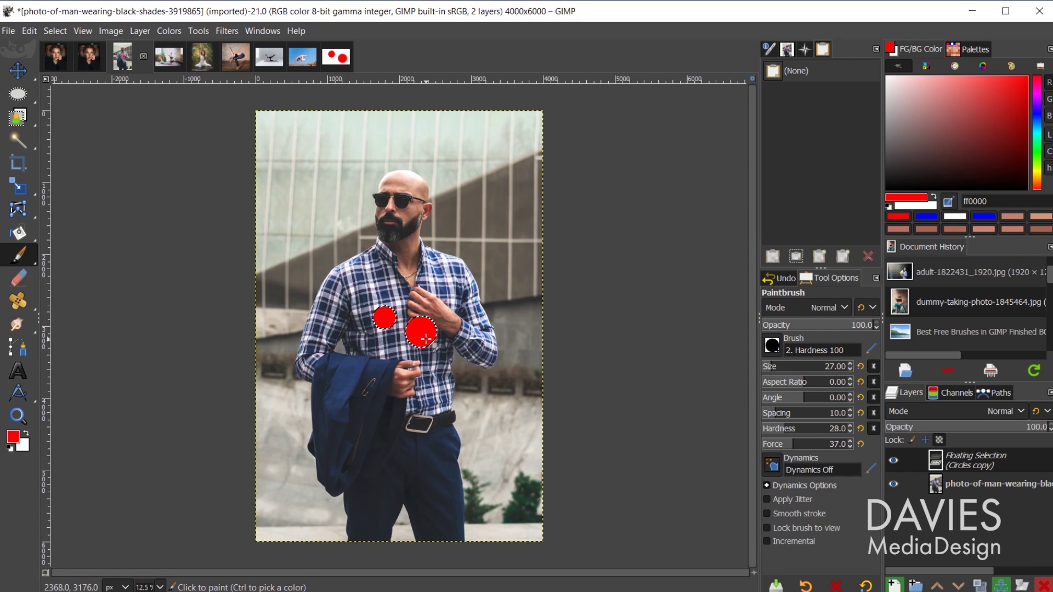
{"action": "key", "text": "ctrl+z"}
- Copy the whole visible circles image, paste it onto the man photo, then undo it
{"action": "left_click", "coordinate": [335, 57]}
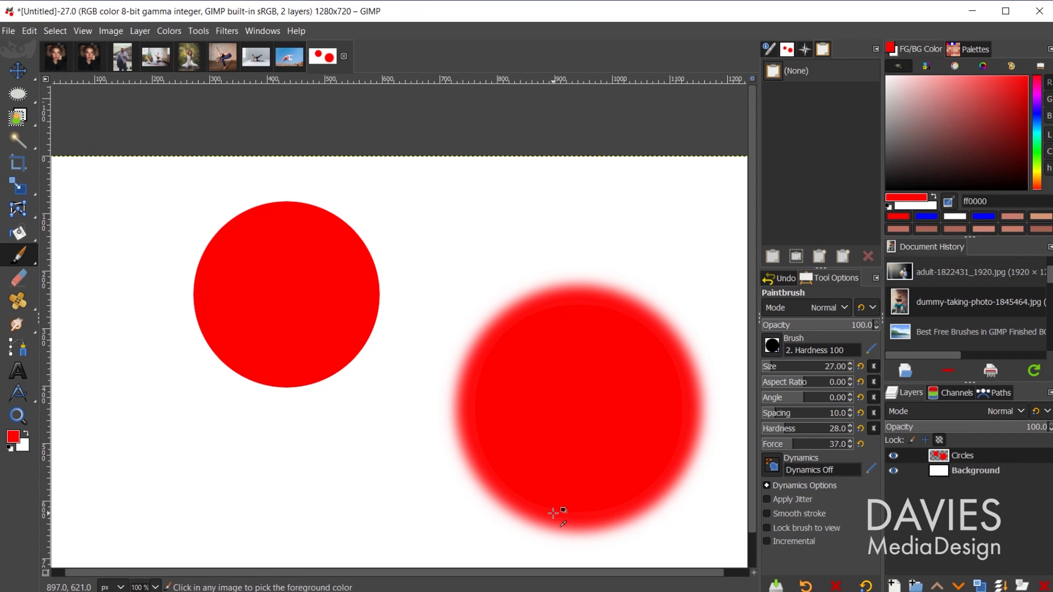
{"action": "key", "text": "ctrl+c"}
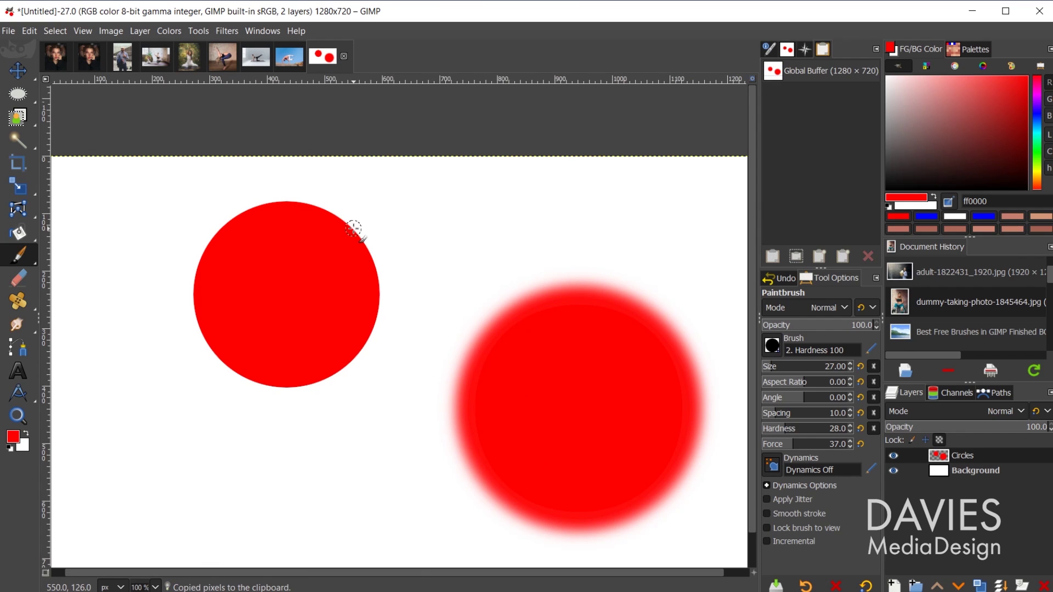
{"action": "left_click", "coordinate": [124, 60]}
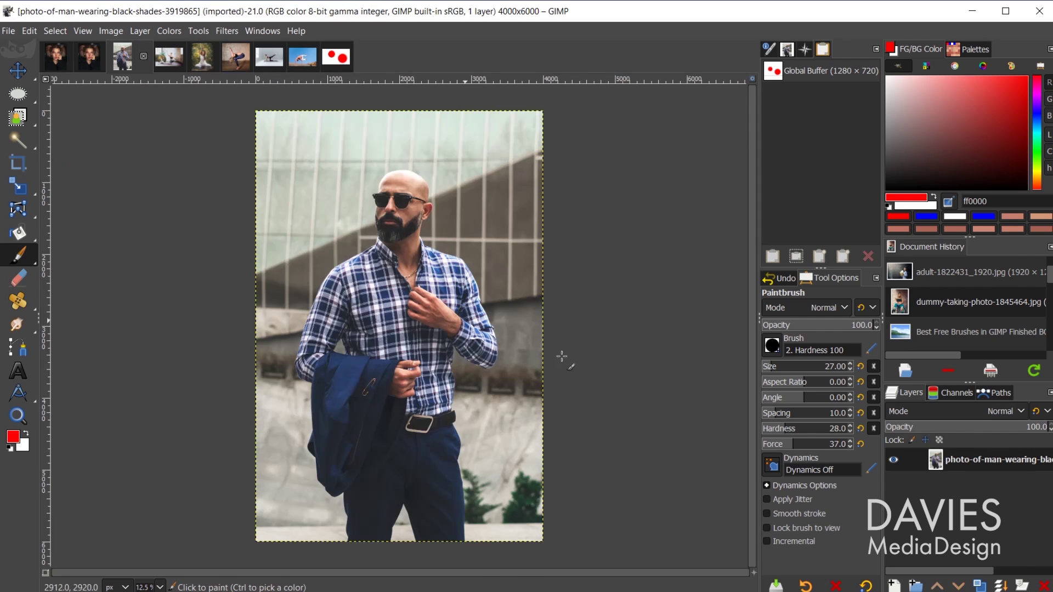
{"action": "key", "text": "ctrl+v"}
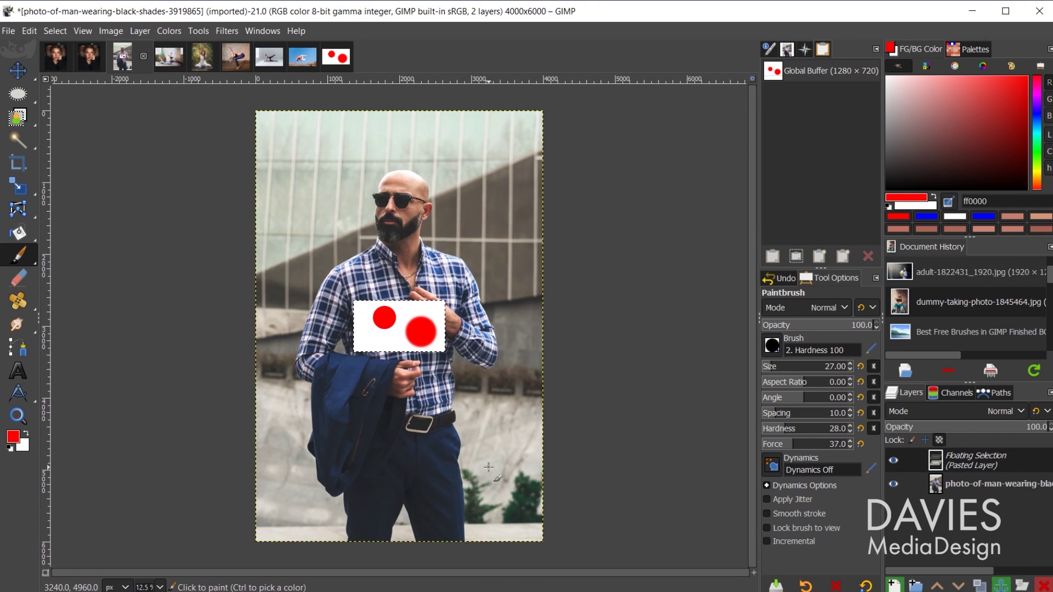
{"action": "key", "text": "ctrl+z"}
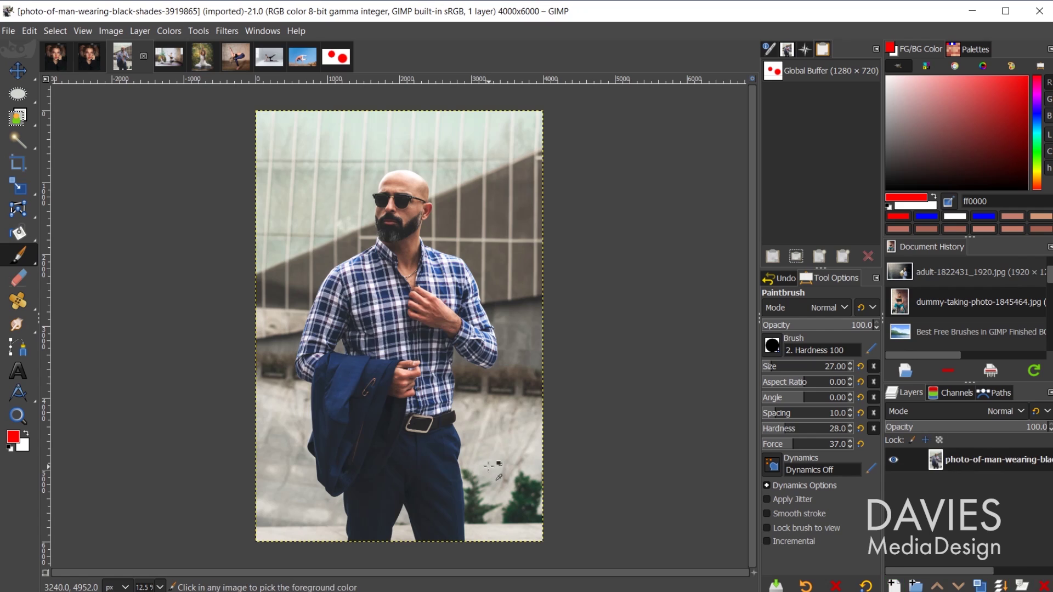
- Copy the woman-doing-yoga photo and paste it onto the man-in-sunglasses photo
{"action": "left_click", "coordinate": [336, 56]}
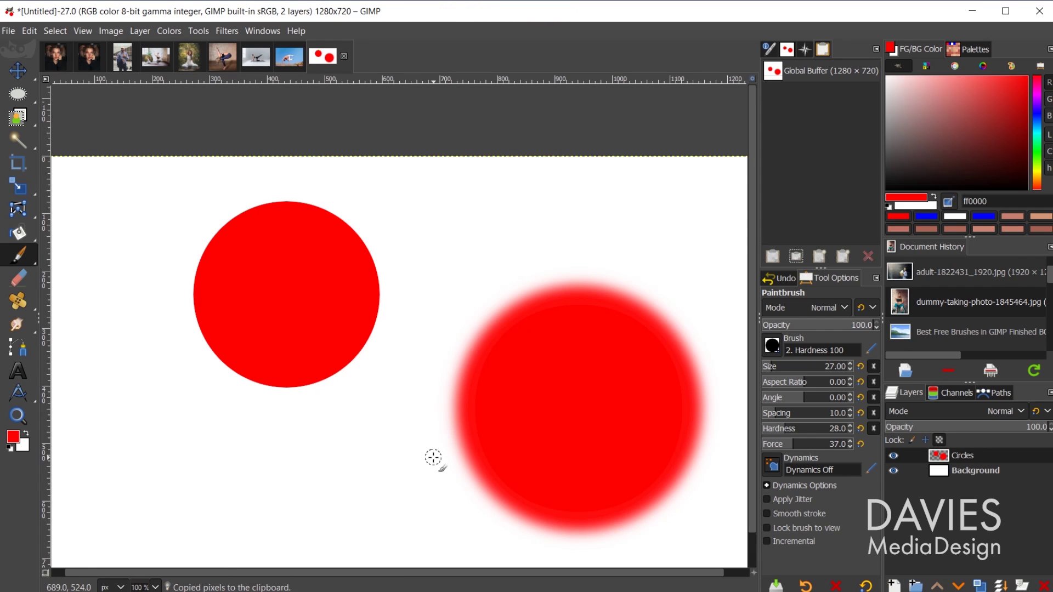
{"action": "left_click", "coordinate": [253, 58]}
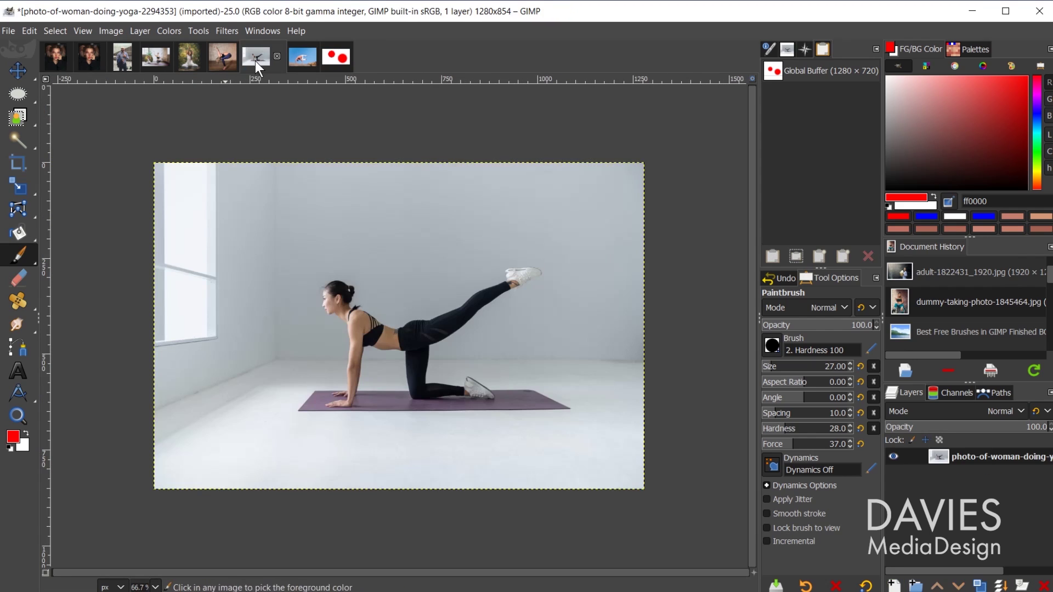
{"action": "key", "text": "ctrl+c"}
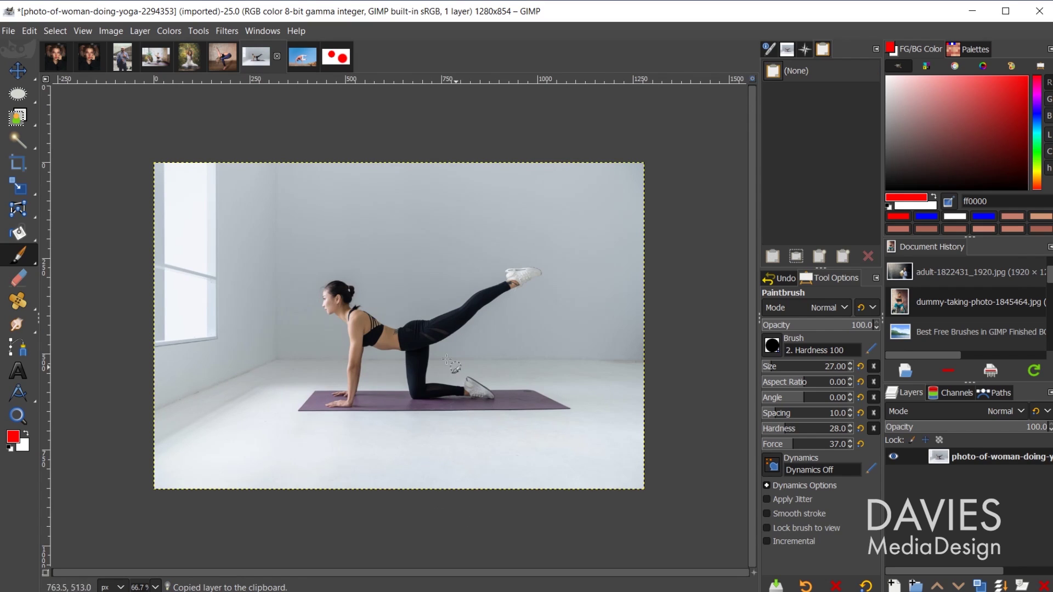
{"action": "left_click", "coordinate": [120, 60]}
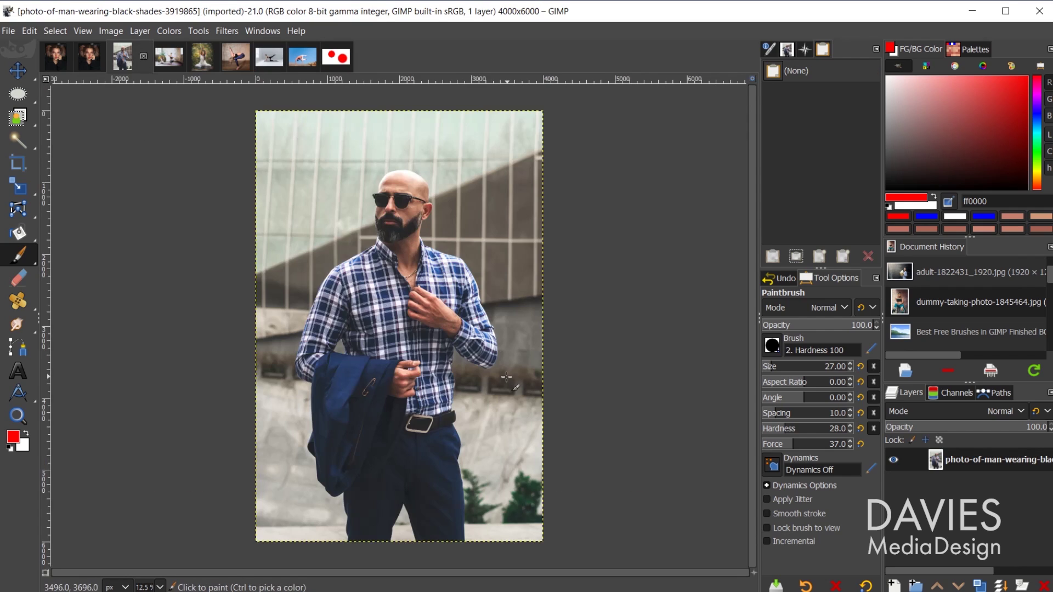
{"action": "key", "text": "ctrl+v"}
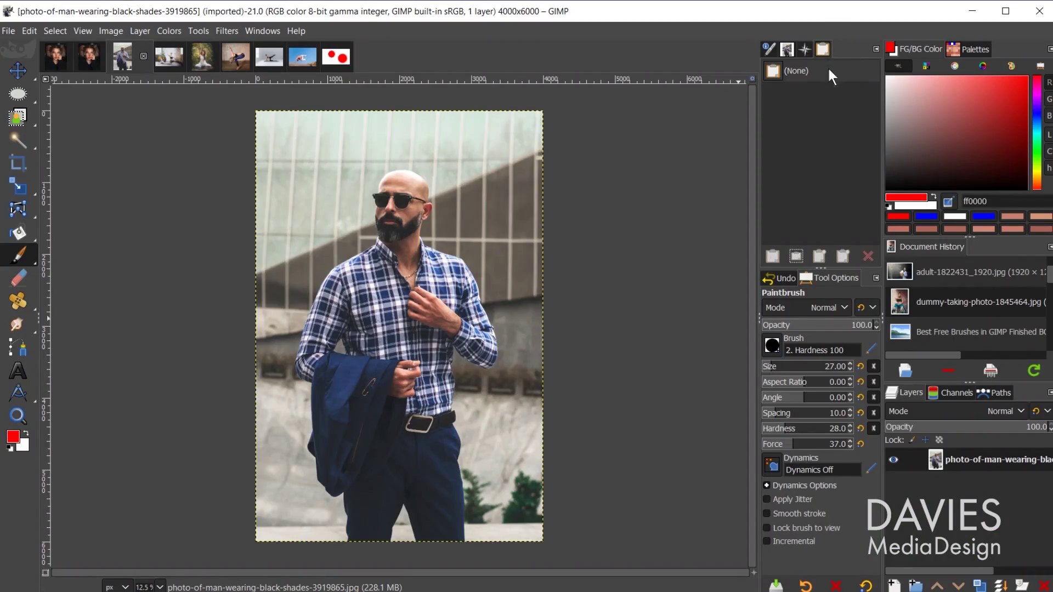
- Close the Buffers tab, then restore it through Windows > Dockable Dialogs > Buffers
{"action": "left_click", "coordinate": [876, 49]}
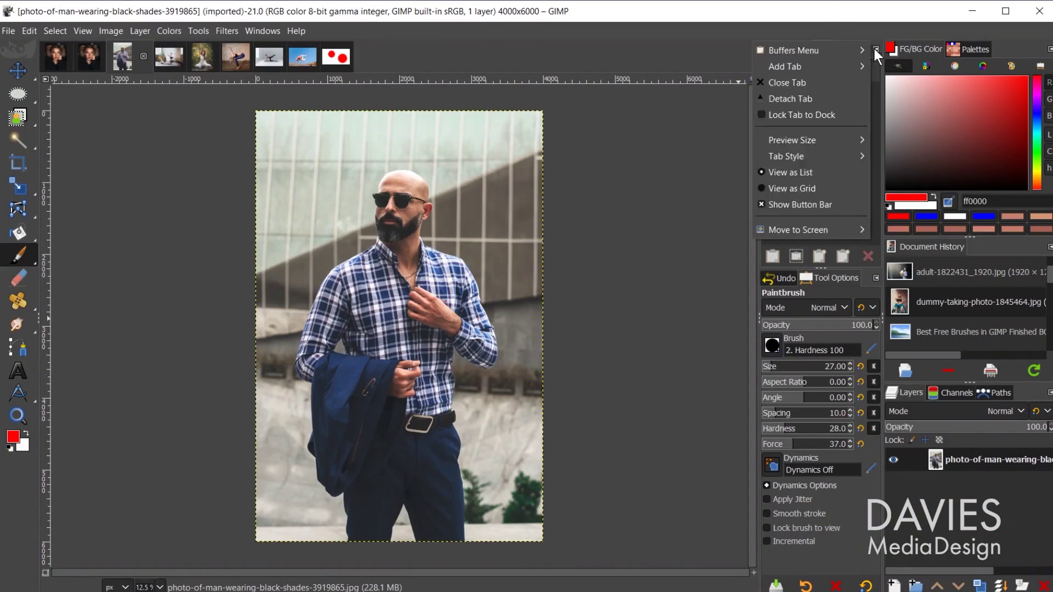
{"action": "left_click", "coordinate": [844, 82]}
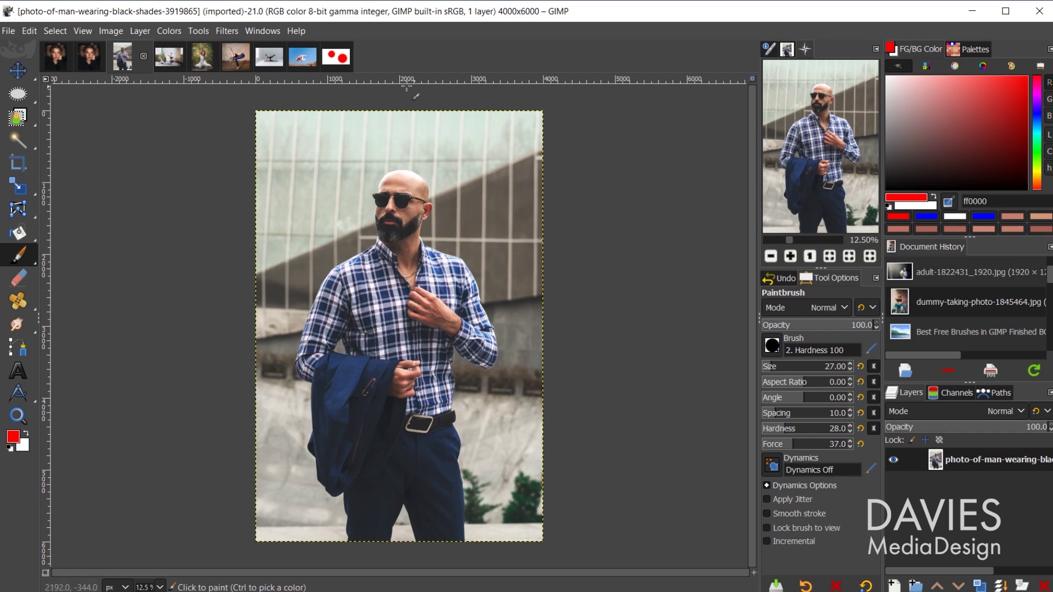
{"action": "left_click", "coordinate": [262, 32]}
{"action": "mouse_move", "coordinate": [272, 66]}
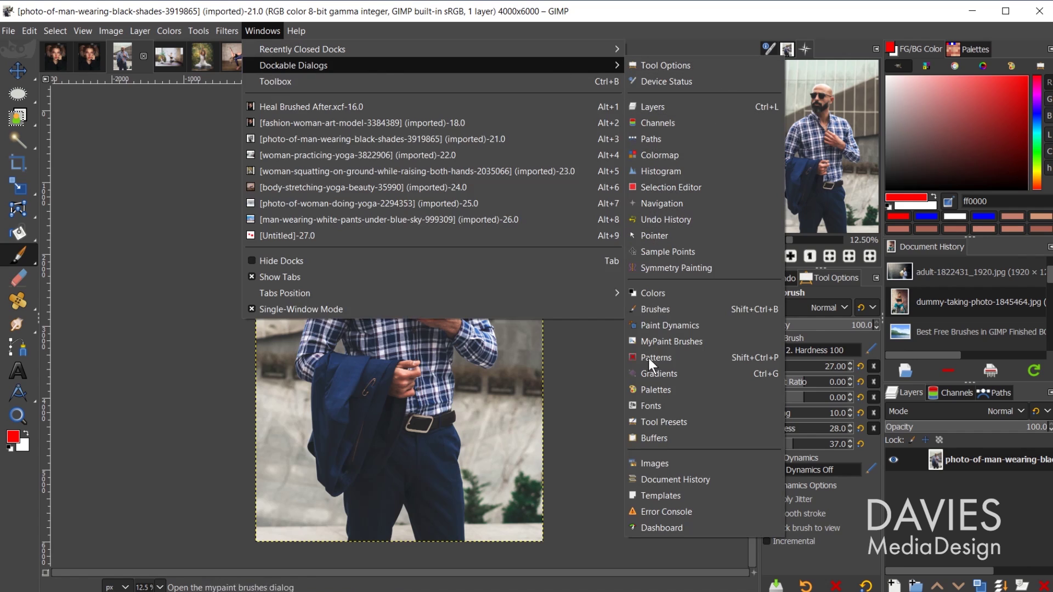
{"action": "left_click", "coordinate": [666, 440]}
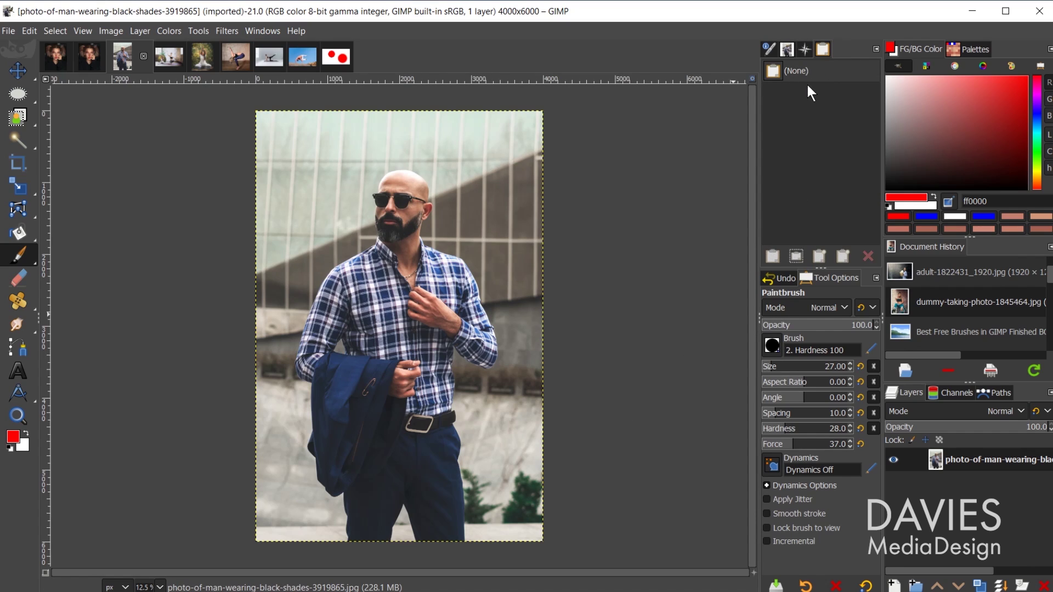
- Copy the seated yoga woman photo into a named buffer called 'Yoga Pos 1'
{"action": "left_click", "coordinate": [203, 58]}
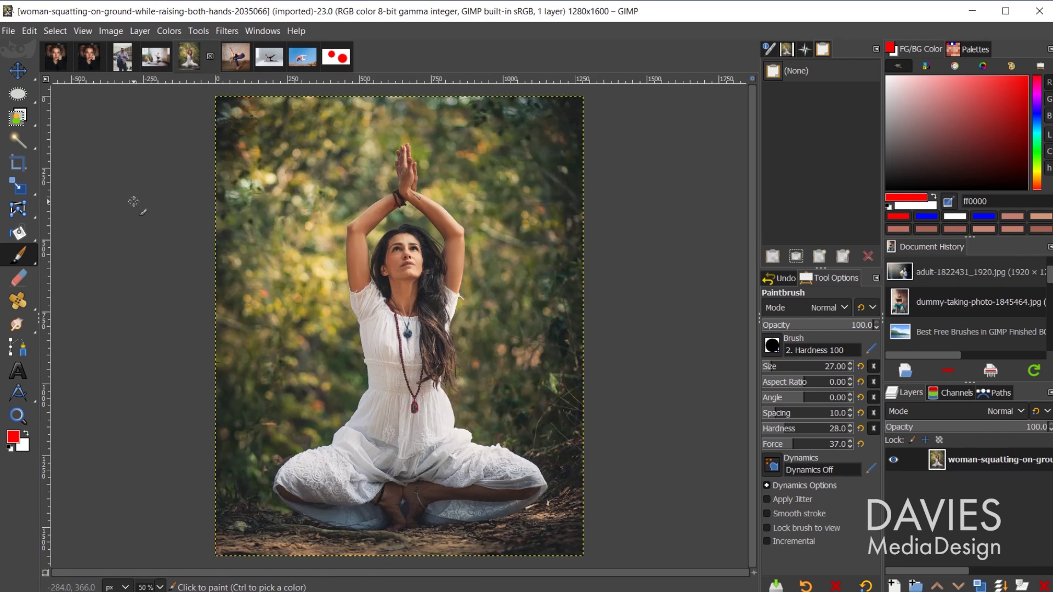
{"action": "left_click", "coordinate": [27, 31]}
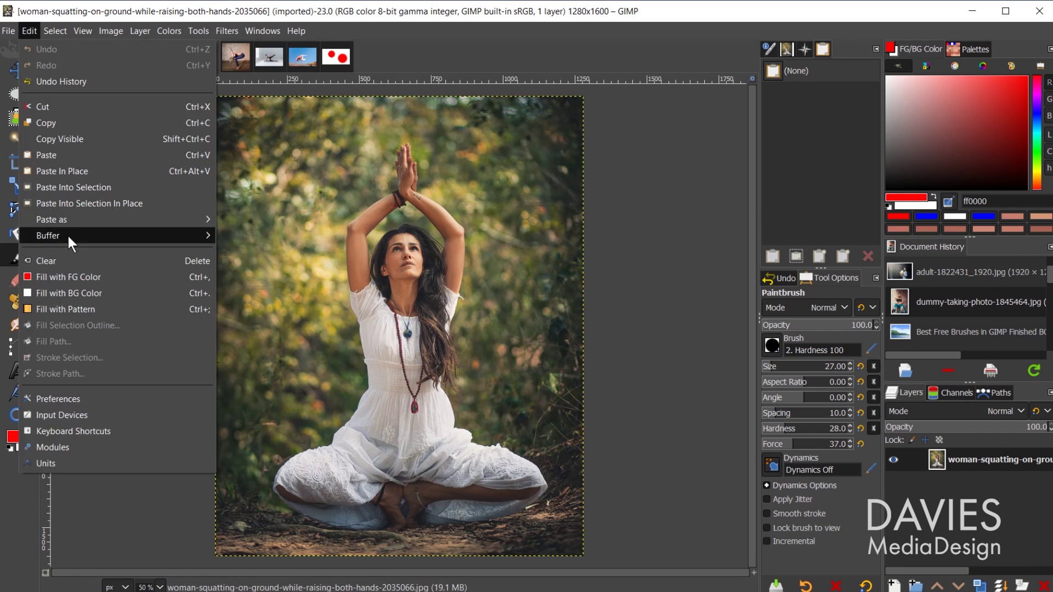
{"action": "mouse_move", "coordinate": [67, 233]}
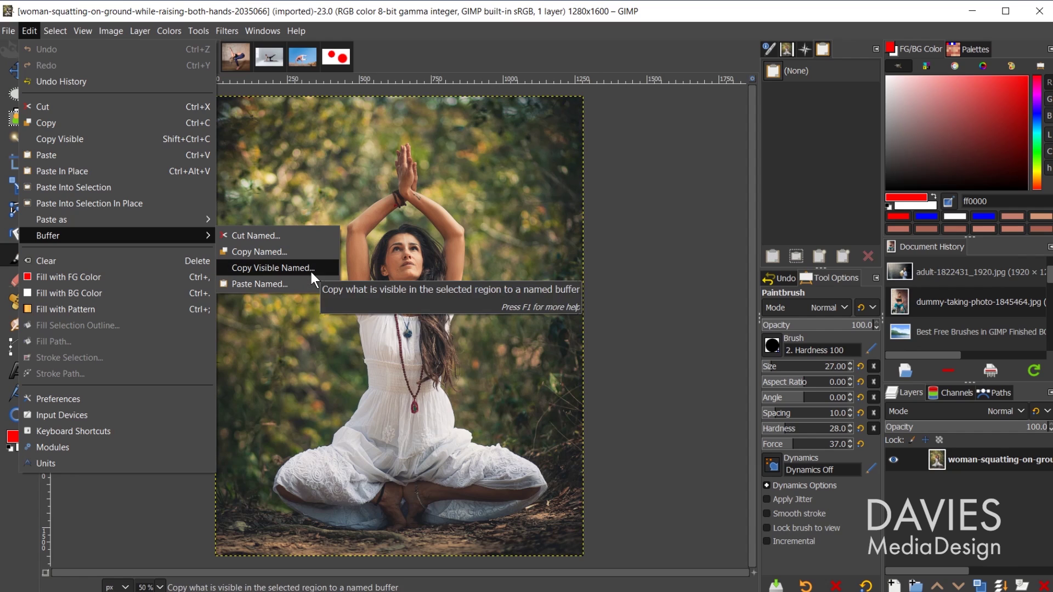
{"action": "left_click", "coordinate": [295, 252]}
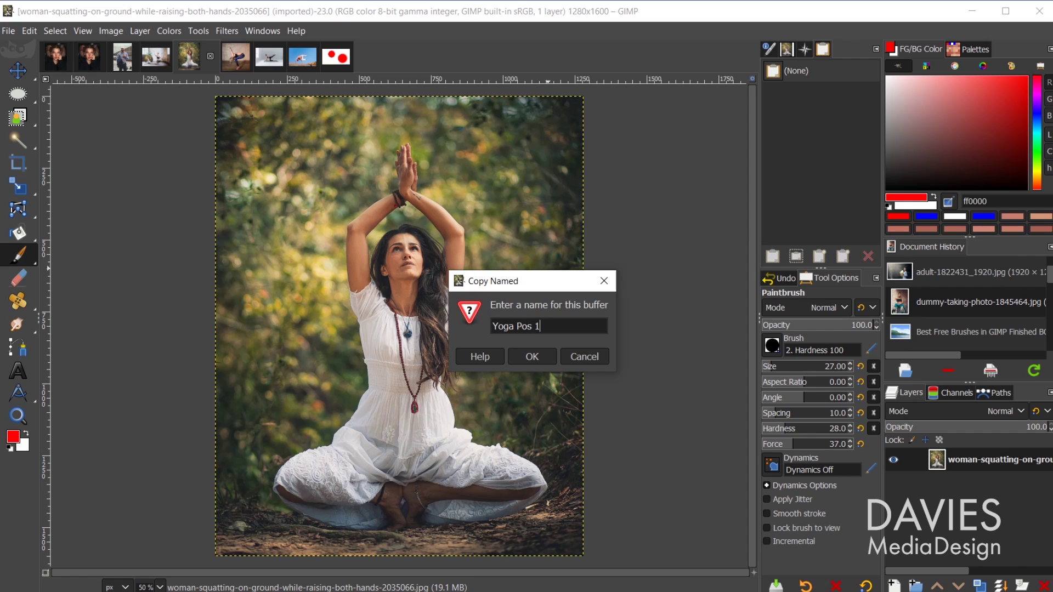
{"action": "left_click", "coordinate": [533, 357]}
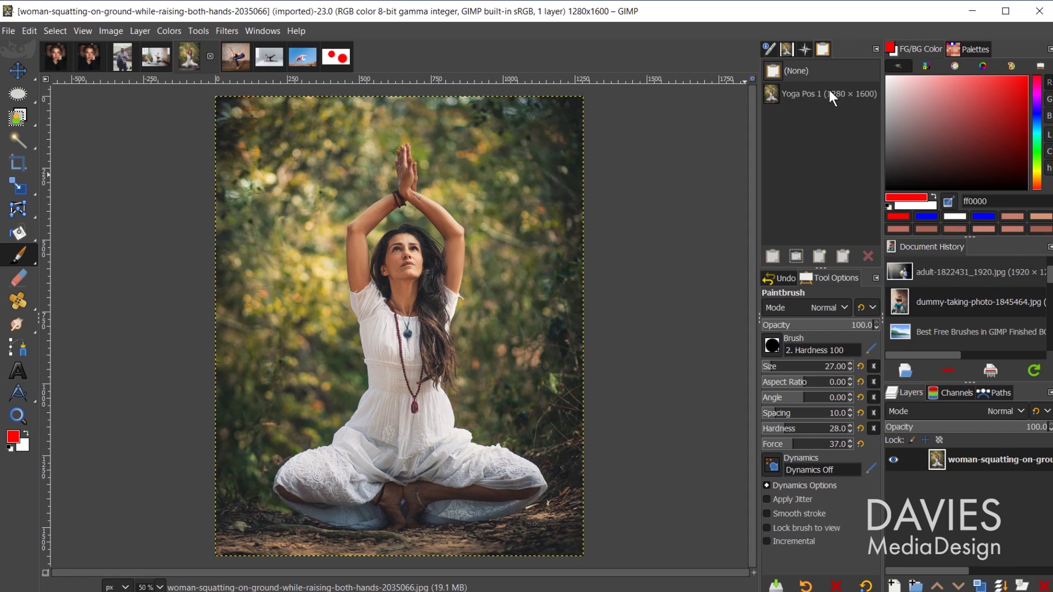
- Copy the bending yoga woman photo into a named buffer 'Yoga Pos 2'
{"action": "left_click", "coordinate": [237, 56]}
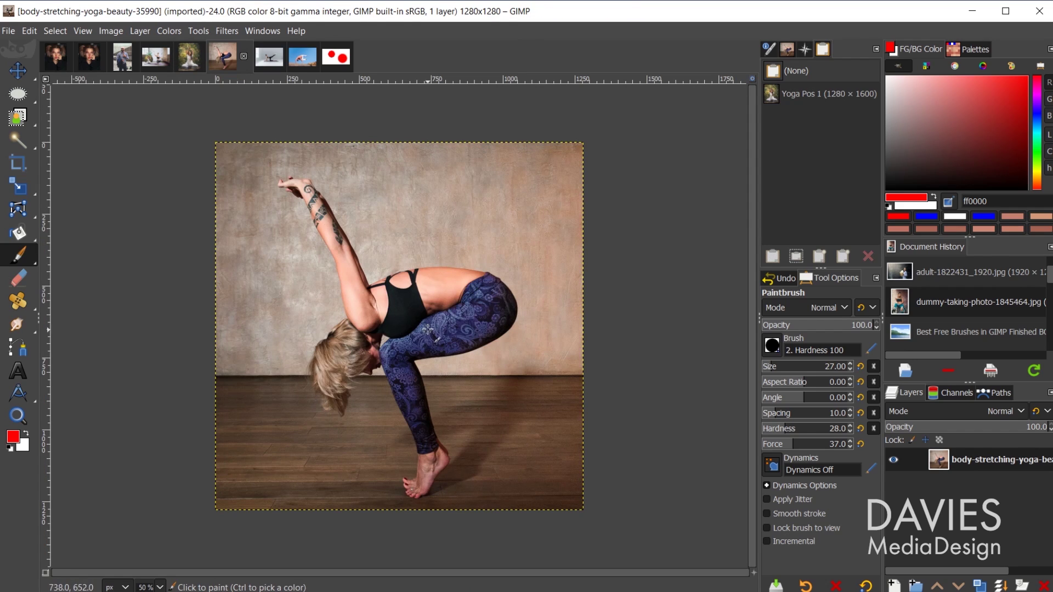
{"action": "left_click", "coordinate": [30, 31]}
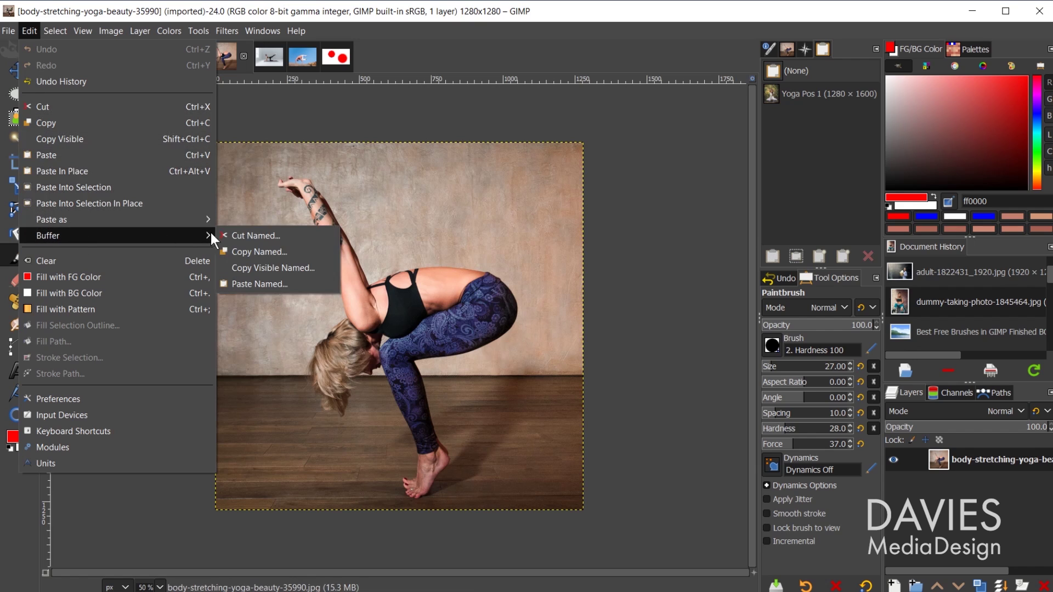
{"action": "left_click", "coordinate": [257, 251]}
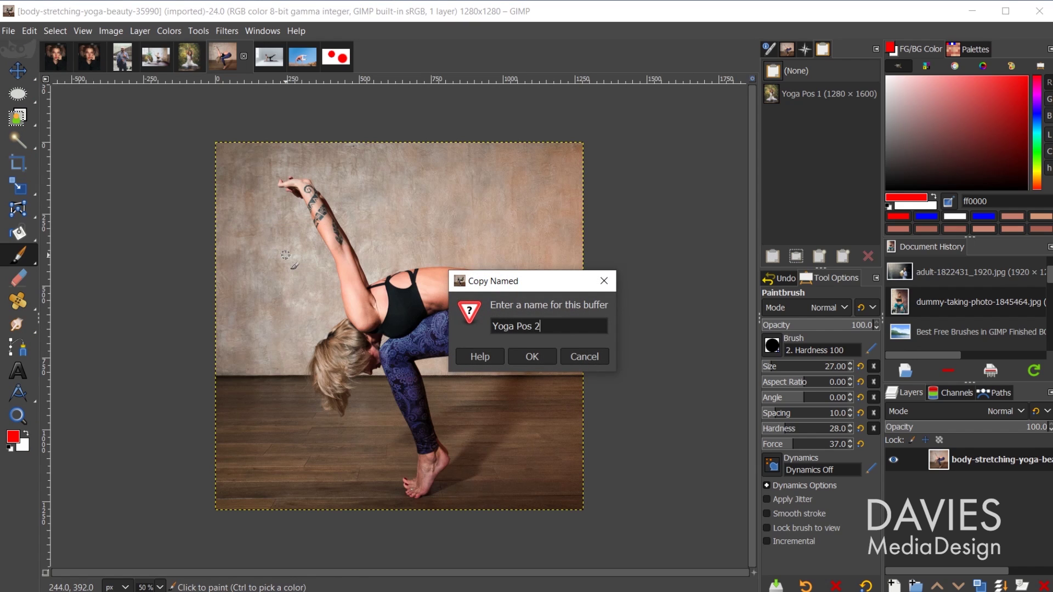
{"action": "left_click", "coordinate": [551, 357]}
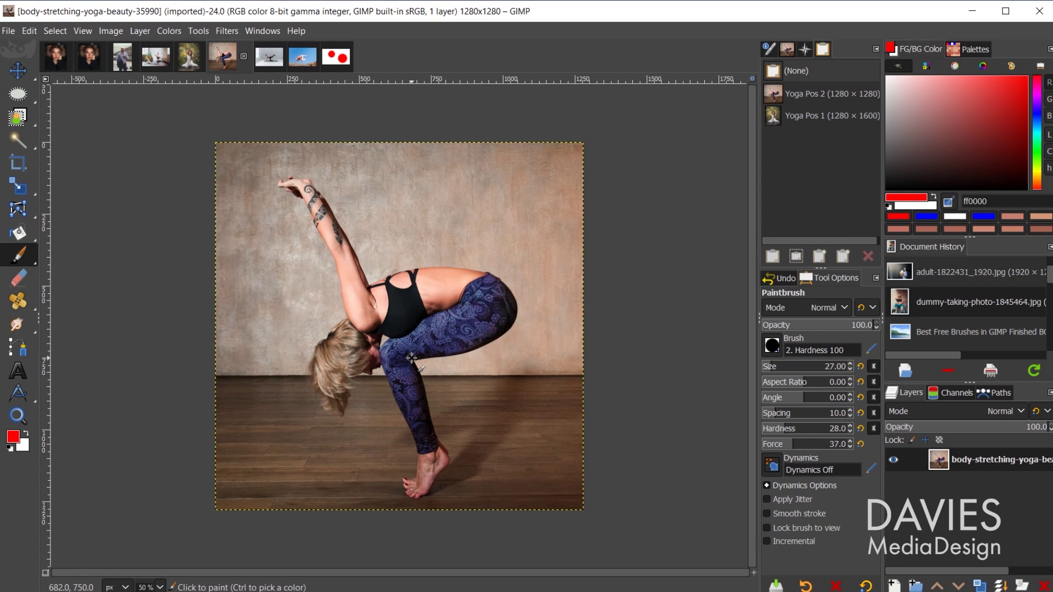
- Copy the man-on-log photo into a named buffer 'Yoga Pos 3'
{"action": "left_click", "coordinate": [301, 57]}
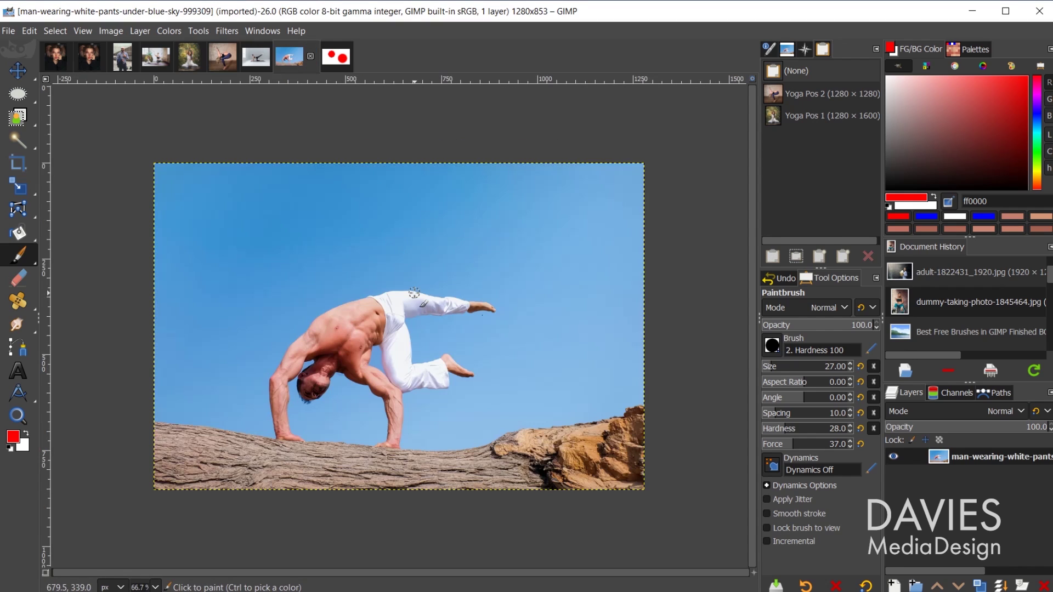
{"action": "left_click", "coordinate": [30, 31]}
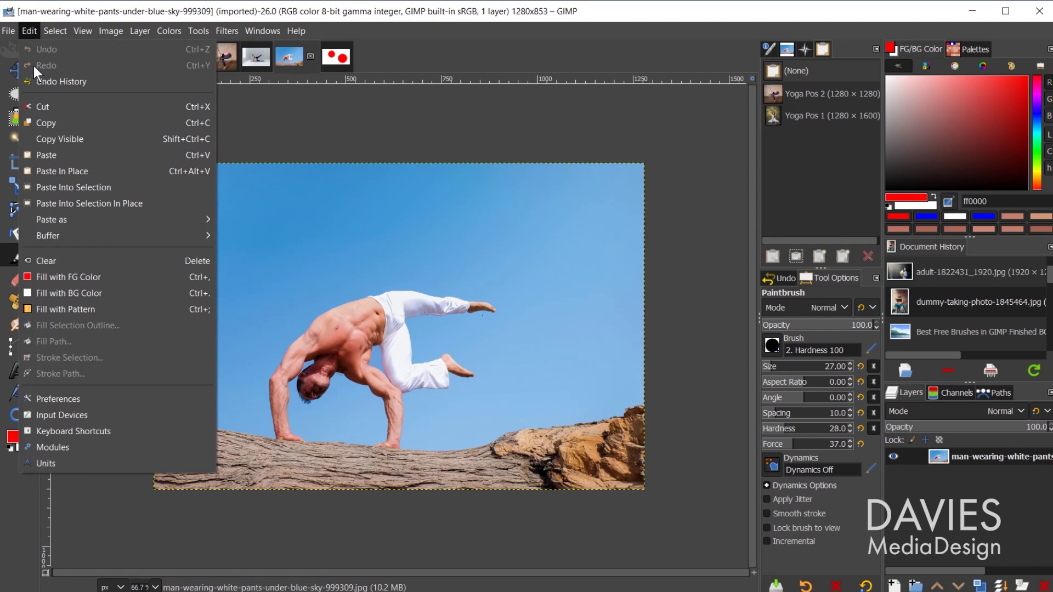
{"action": "mouse_move", "coordinate": [80, 237]}
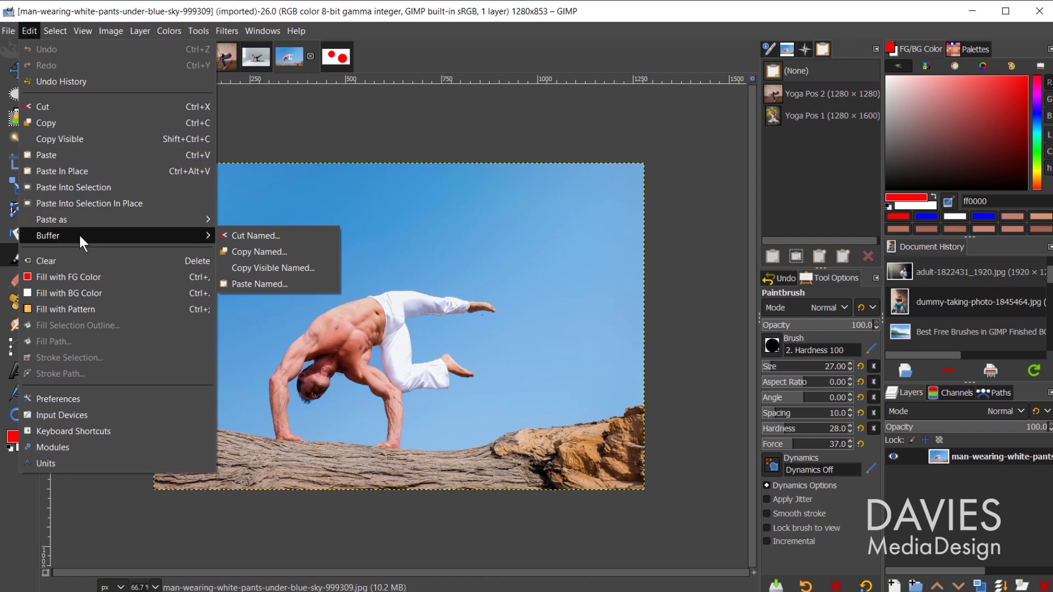
{"action": "left_click", "coordinate": [256, 253]}
{"action": "type", "text": "Yoga Pos 3"}
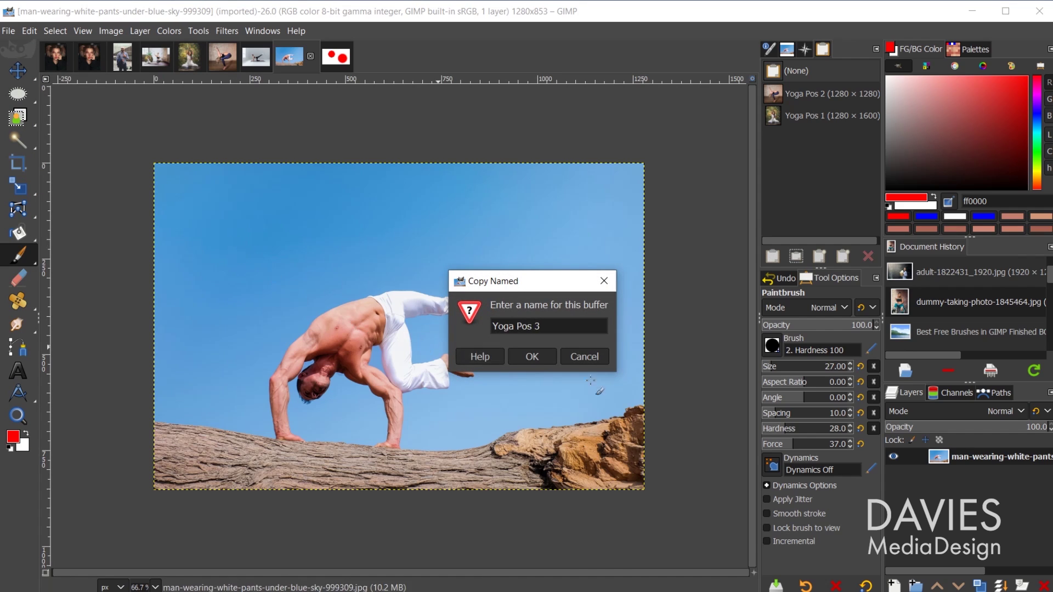
{"action": "left_click", "coordinate": [533, 357]}
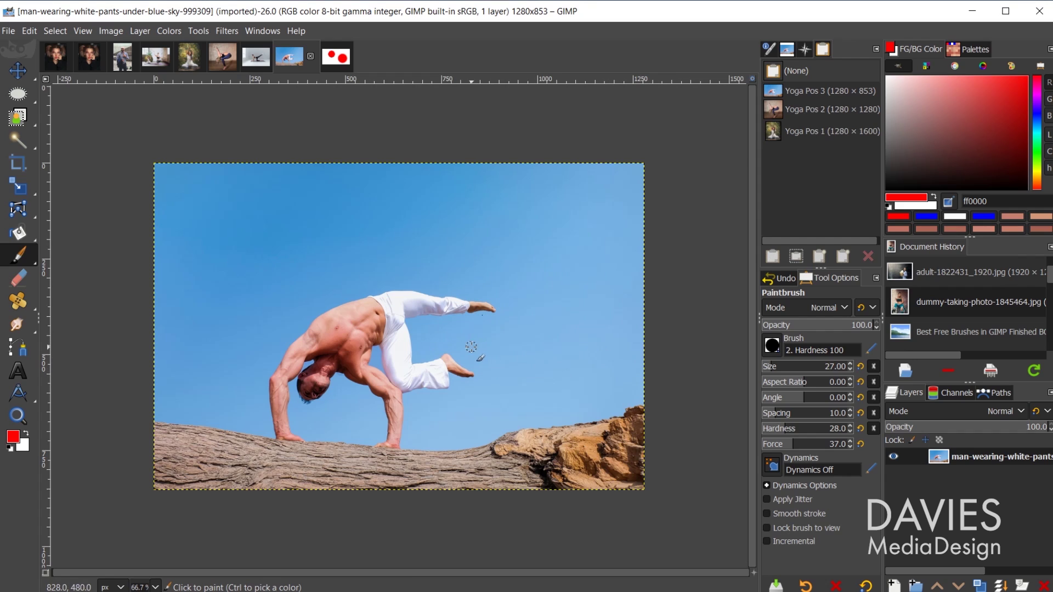
{"action": "left_click", "coordinate": [807, 130]}
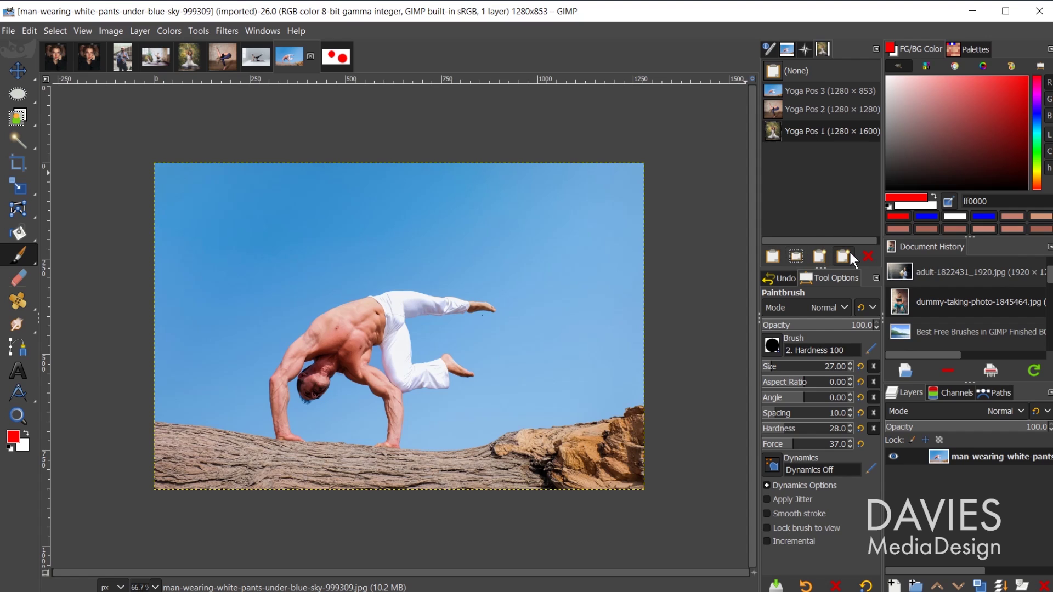
{"action": "left_click", "coordinate": [773, 255]}
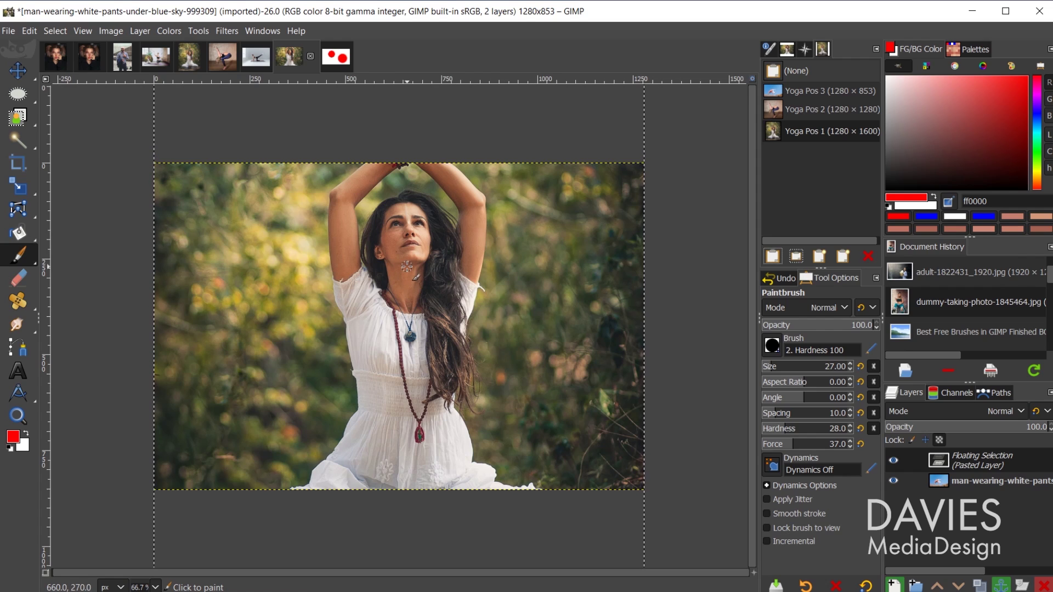
{"action": "key", "text": "ctrl+z"}
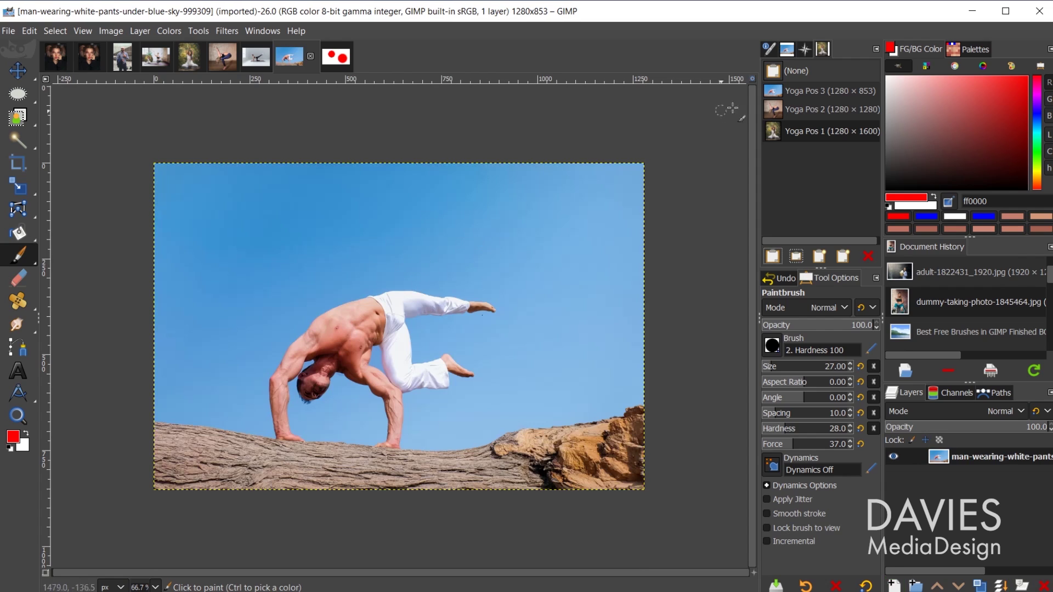
{"action": "left_click", "coordinate": [777, 107]}
{"action": "left_click", "coordinate": [772, 256]}
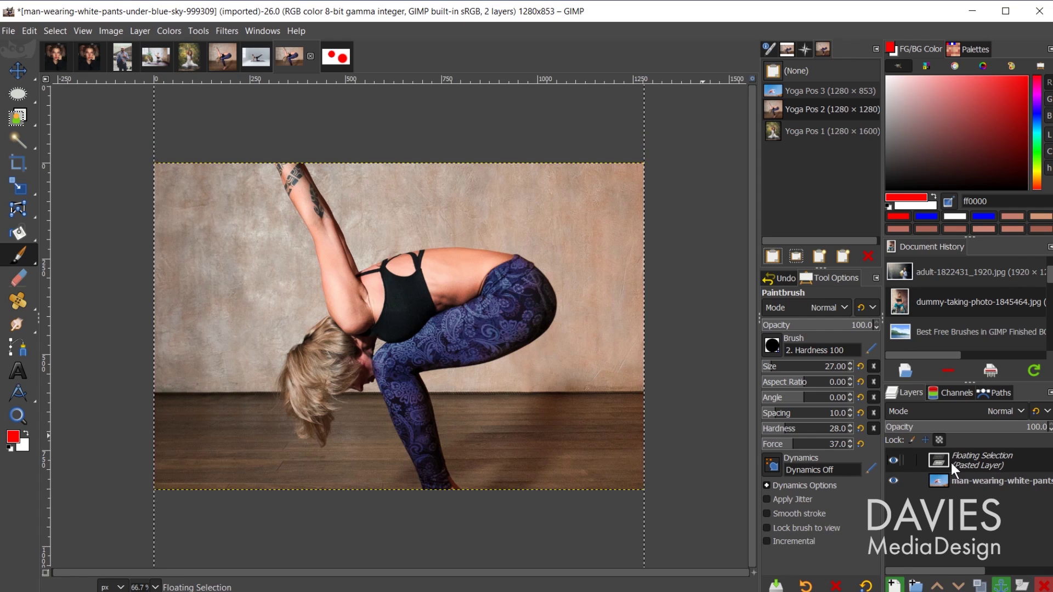
{"action": "left_click", "coordinate": [1043, 586]}
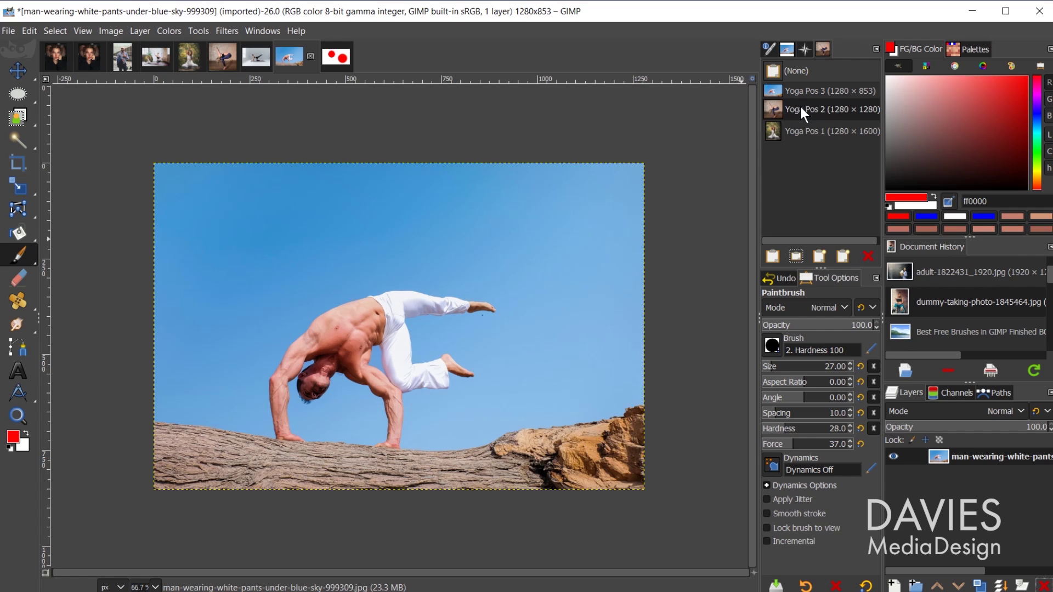
{"action": "left_click", "coordinate": [818, 255]}
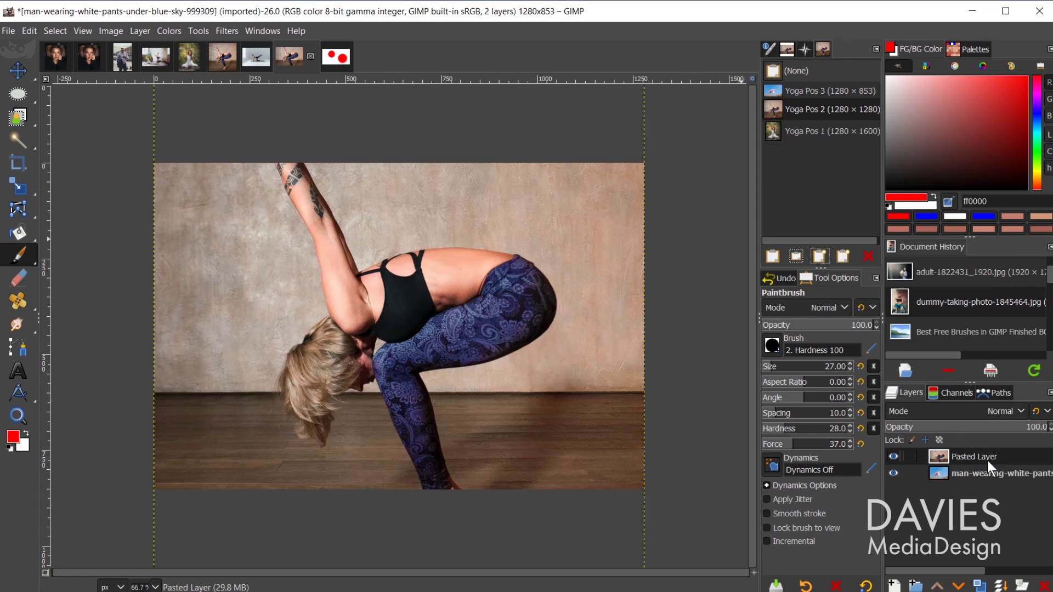
{"action": "key", "text": "ctrl+z"}
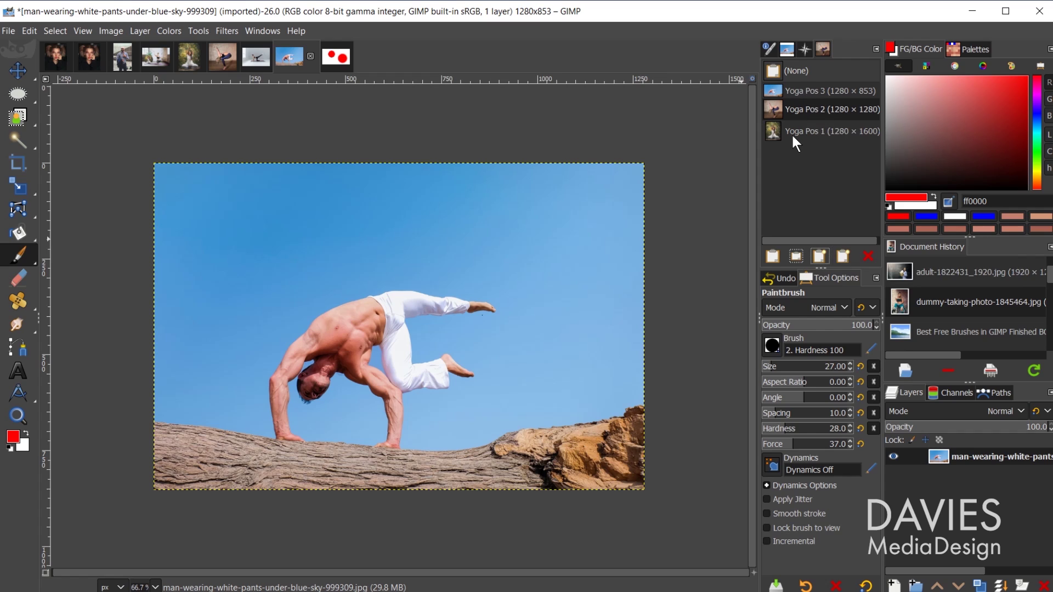
{"action": "left_click", "coordinate": [337, 59]}
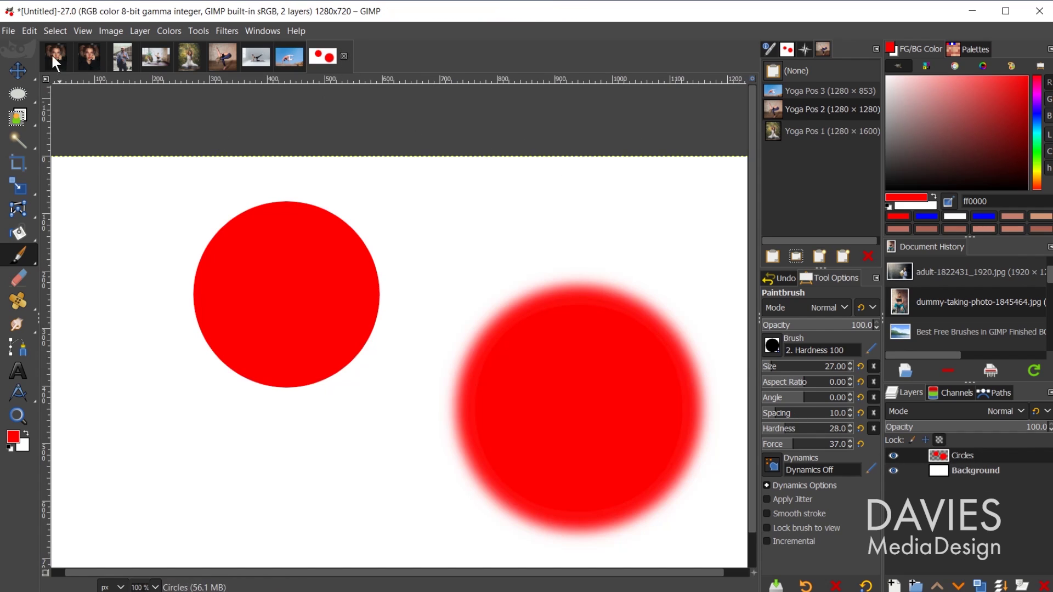
{"action": "left_click", "coordinate": [30, 30]}
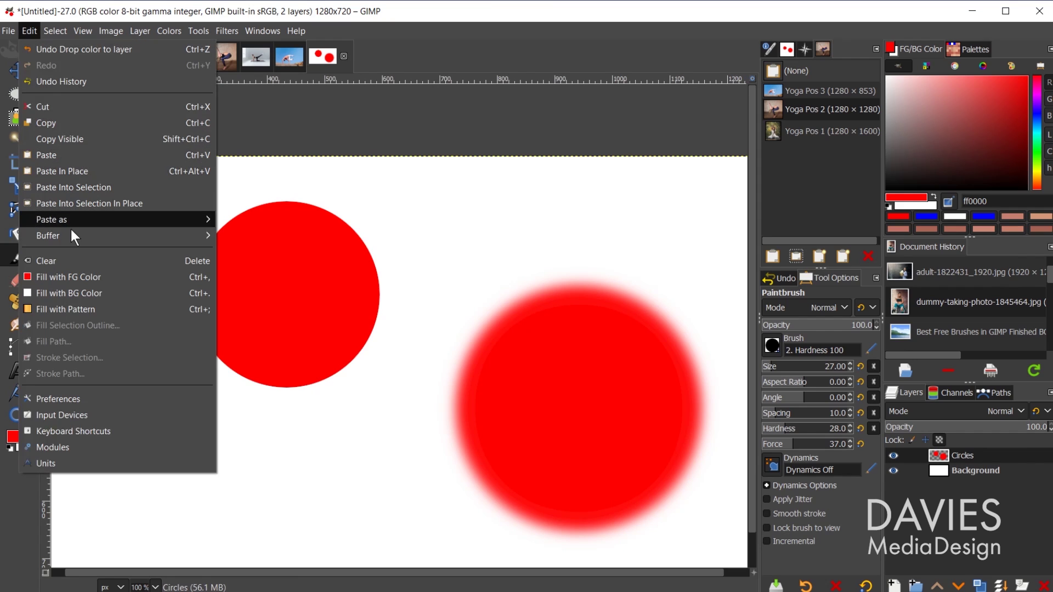
{"action": "mouse_move", "coordinate": [73, 235]}
{"action": "left_click", "coordinate": [254, 252]}
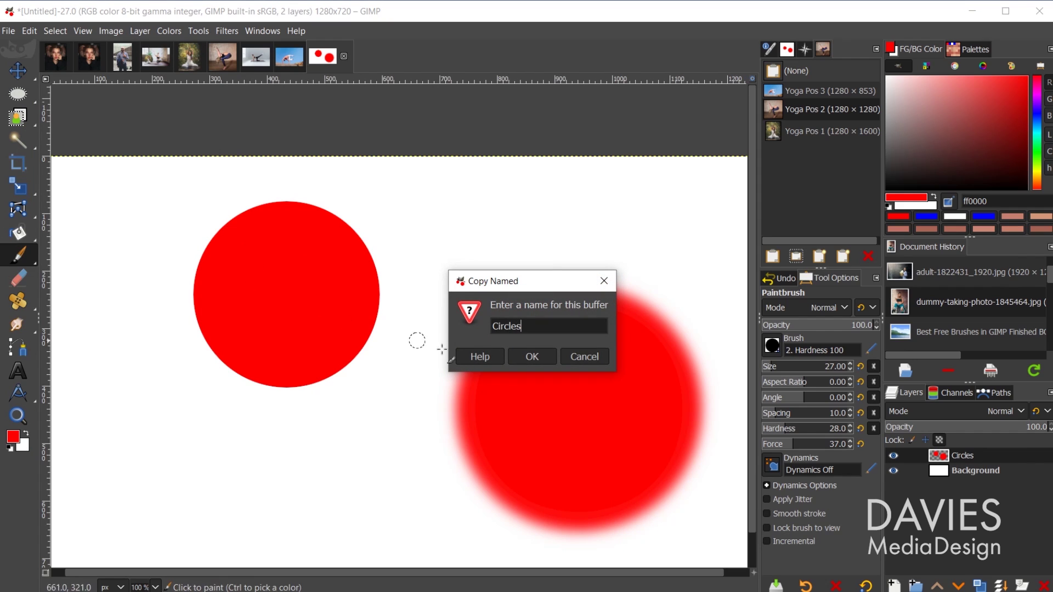
{"action": "left_click", "coordinate": [530, 358]}
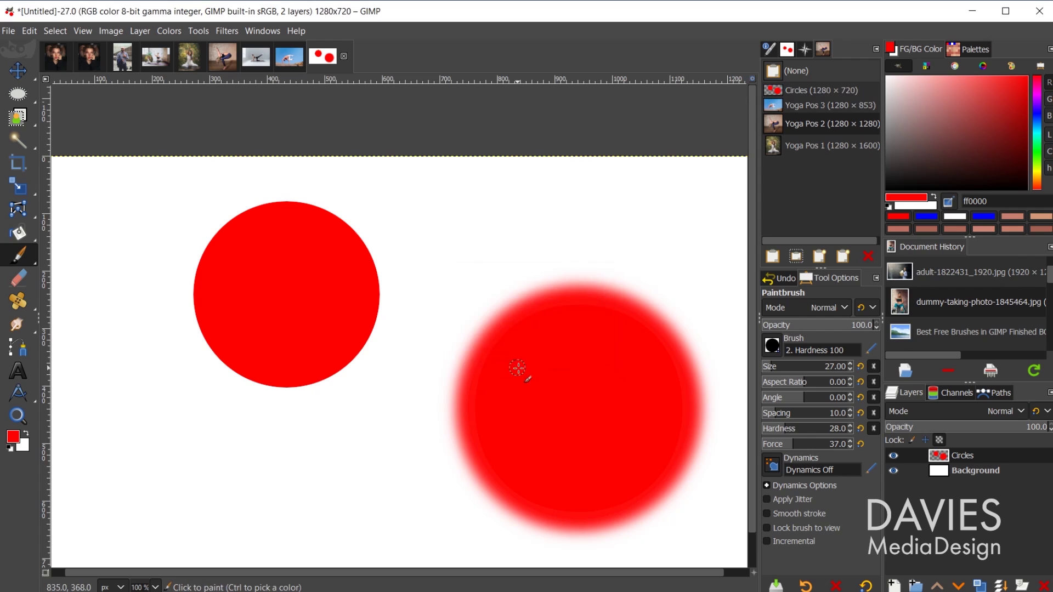
{"action": "left_click", "coordinate": [825, 90]}
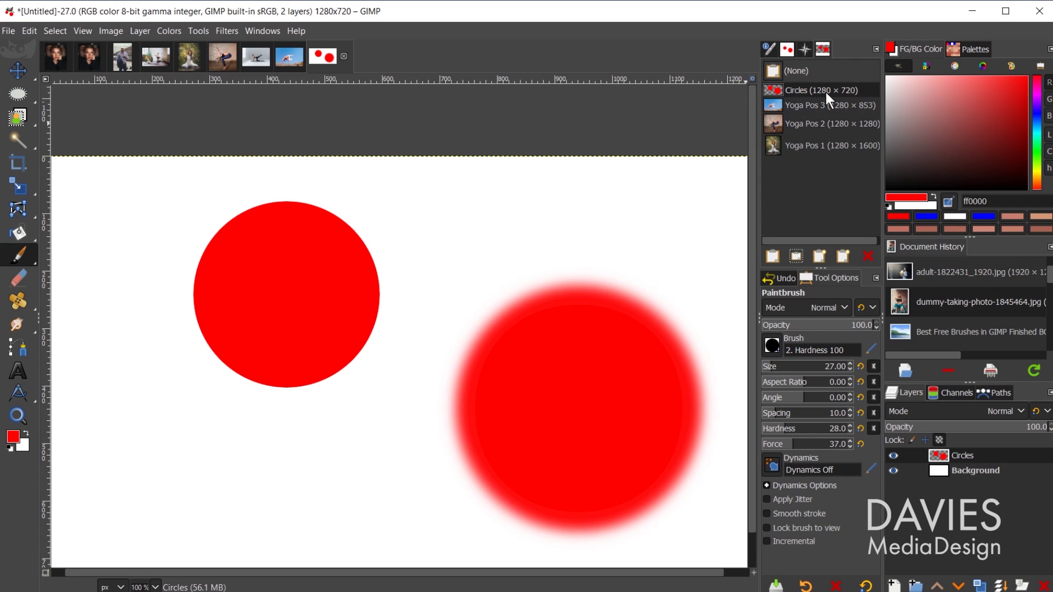
{"action": "left_click", "coordinate": [842, 257]}
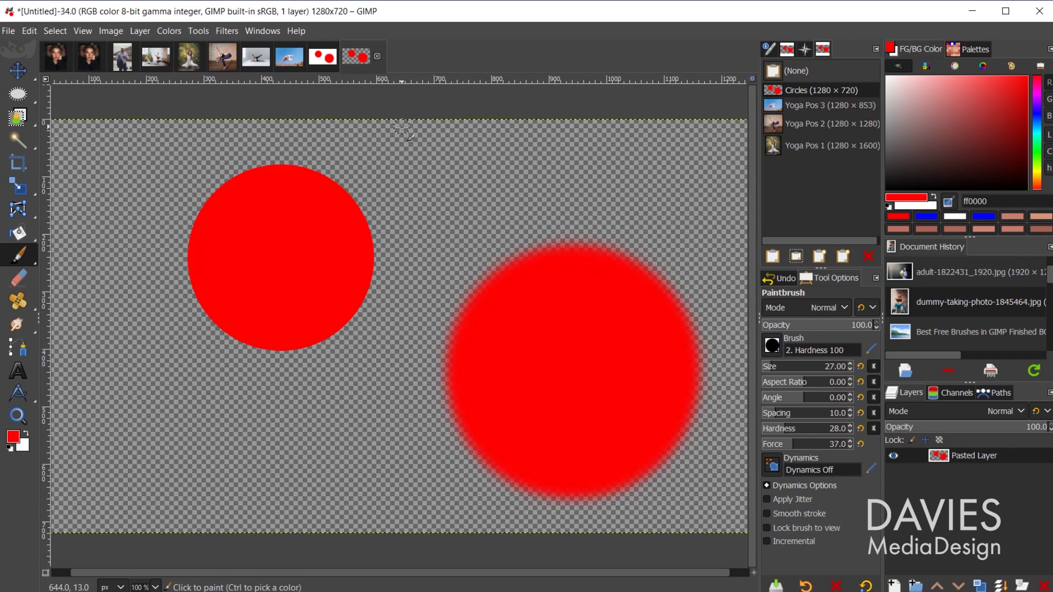
{"action": "left_click", "coordinate": [378, 55]}
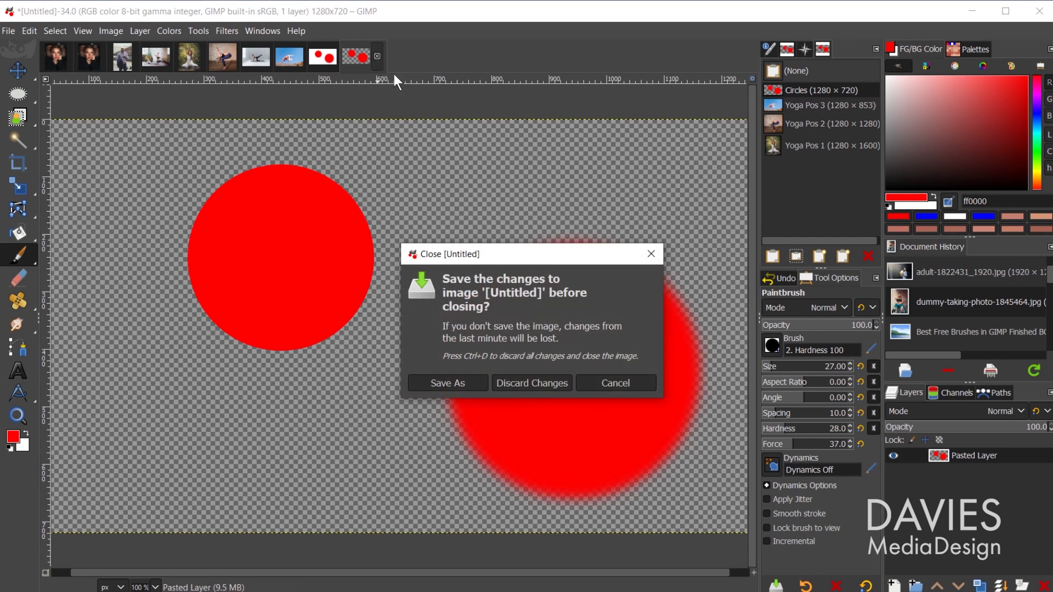
{"action": "left_click", "coordinate": [545, 383]}
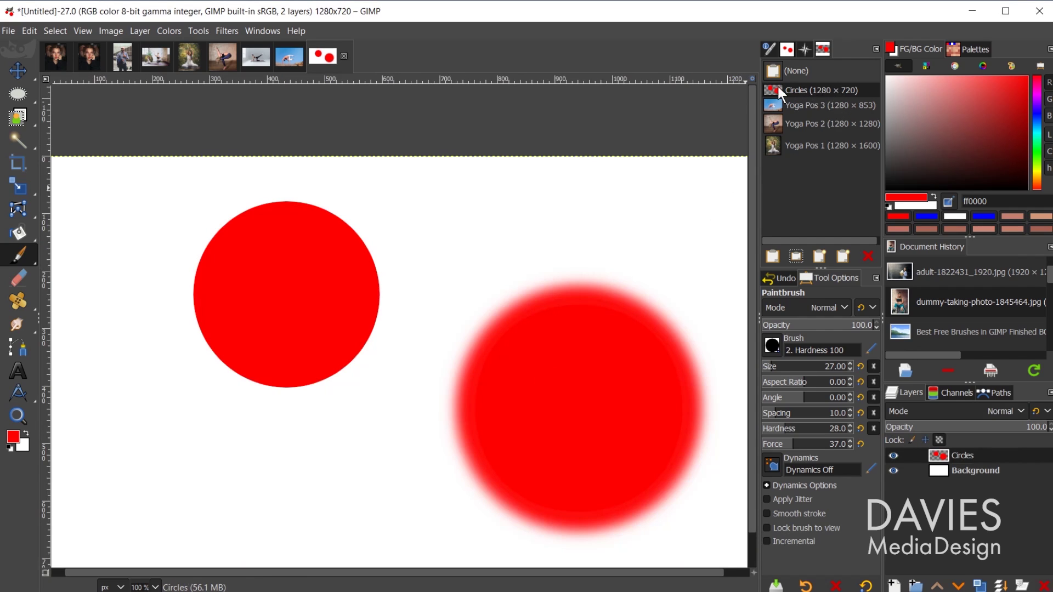
{"action": "left_click", "coordinate": [869, 256]}
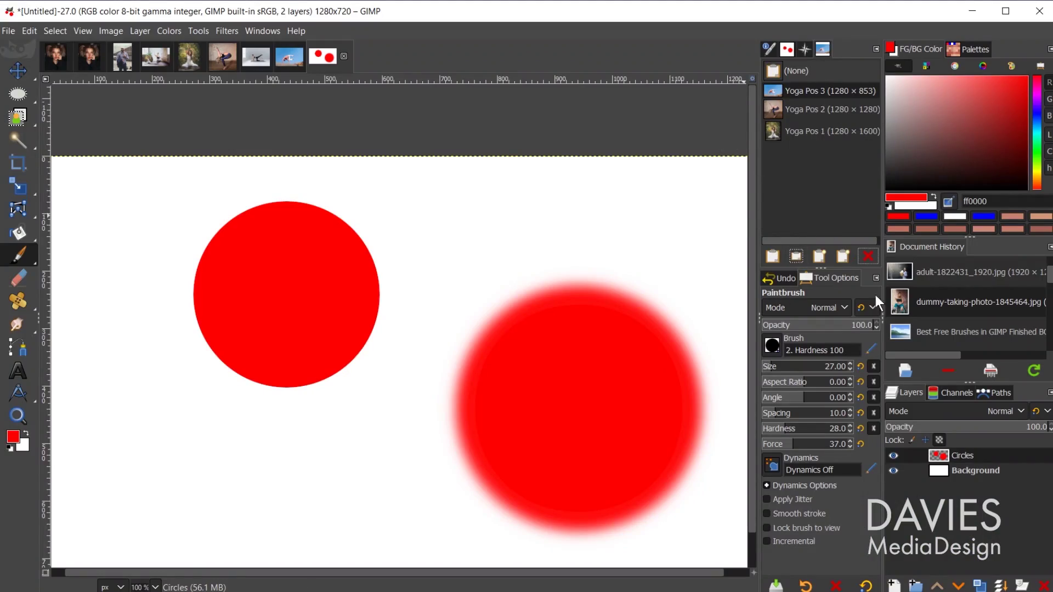
- Display the 1920×1280 woman-practicing-yoga photo from the image tab bar
{"action": "left_click", "coordinate": [157, 59]}
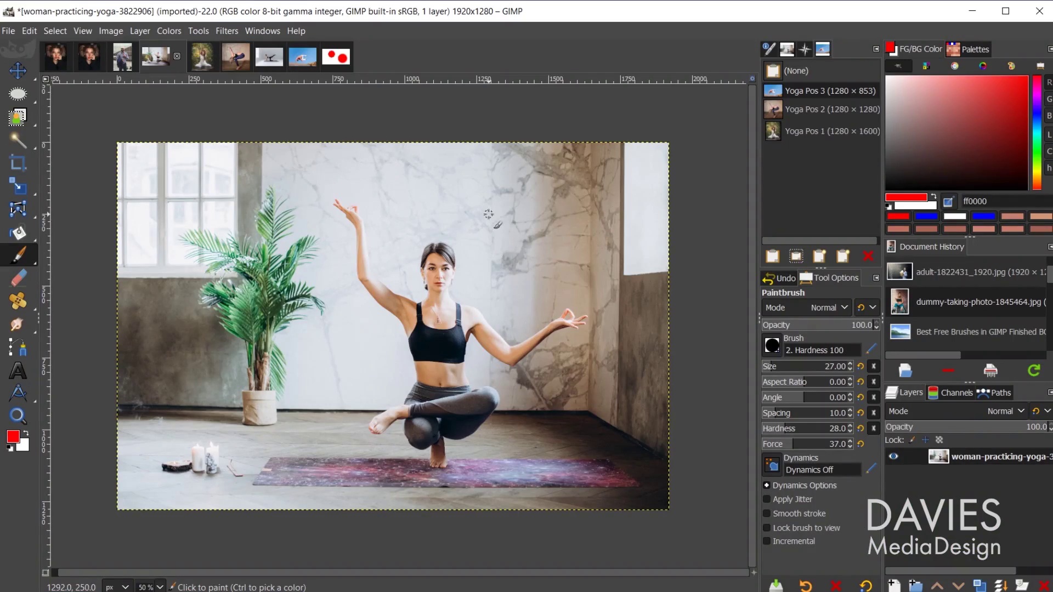
- Draw a large circular selection over the plant with Ellipse Select
{"action": "left_click", "coordinate": [19, 94]}
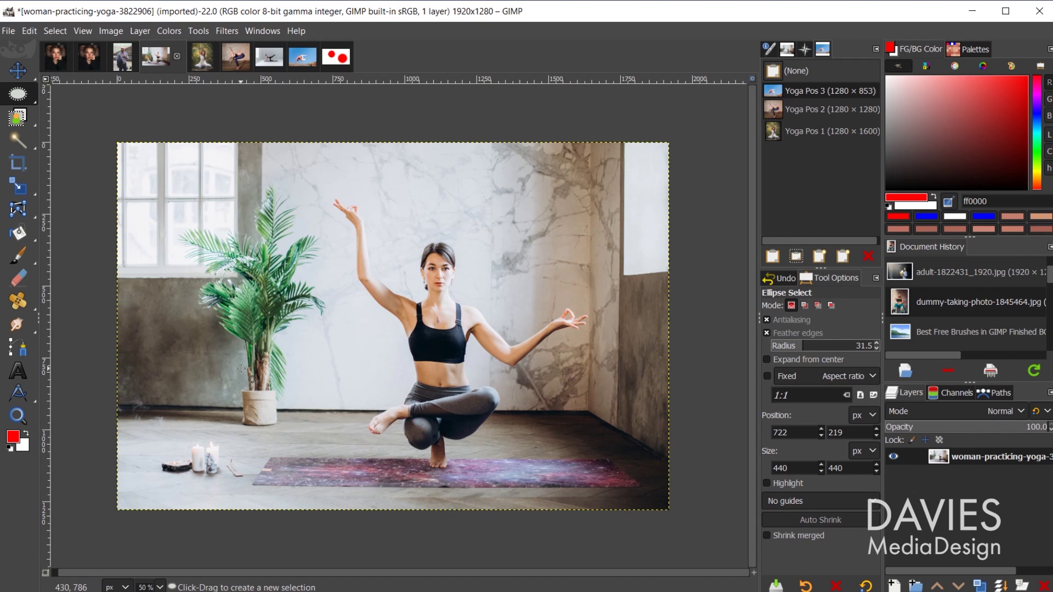
{"action": "left_click_drag", "start_coordinate": [189, 313], "coordinate": [300, 423]}
{"action": "left_click_drag", "start_coordinate": [209, 318], "coordinate": [280, 347]}
{"action": "left_click_drag", "start_coordinate": [388, 468], "coordinate": [359, 440]}
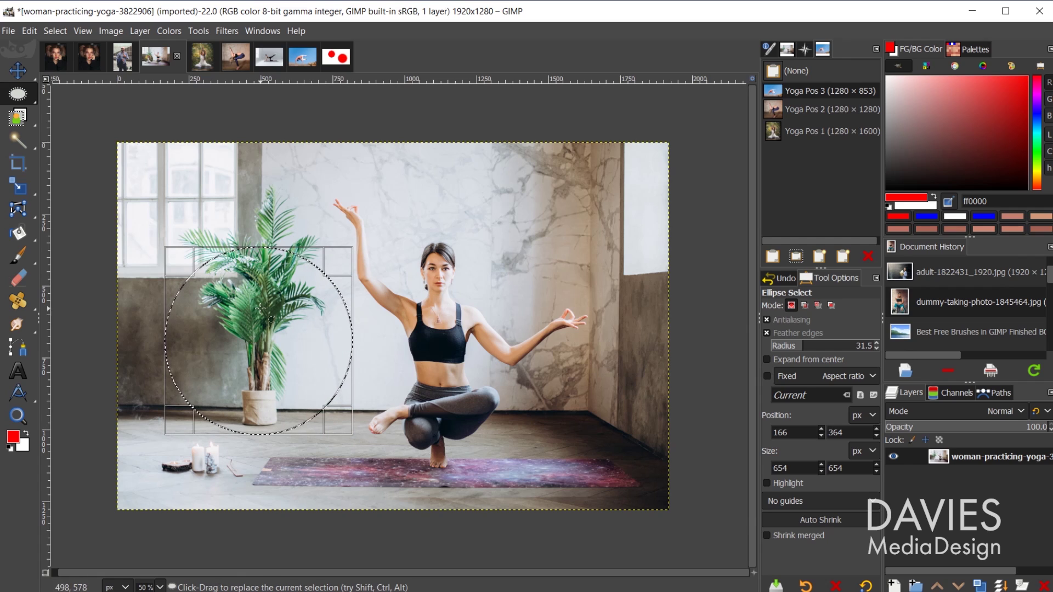
- In Add mode, add a small circle above her hand and a 472×472 px circle at upper right
{"action": "left_click", "coordinate": [805, 305]}
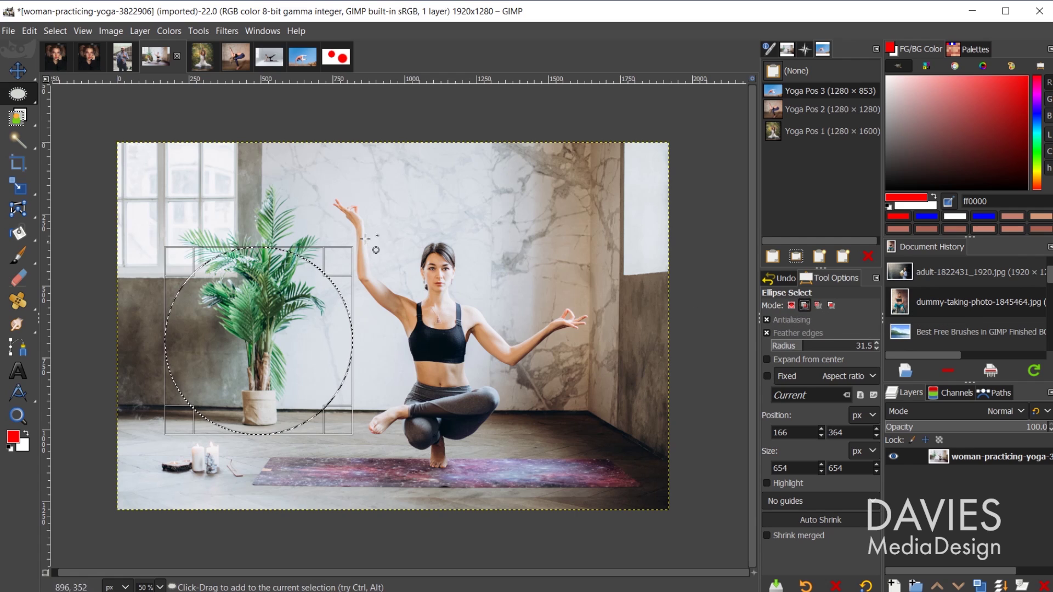
{"action": "left_click_drag", "start_coordinate": [414, 174], "coordinate": [452, 211]}
{"action": "left_click_drag", "start_coordinate": [413, 171], "coordinate": [427, 189]}
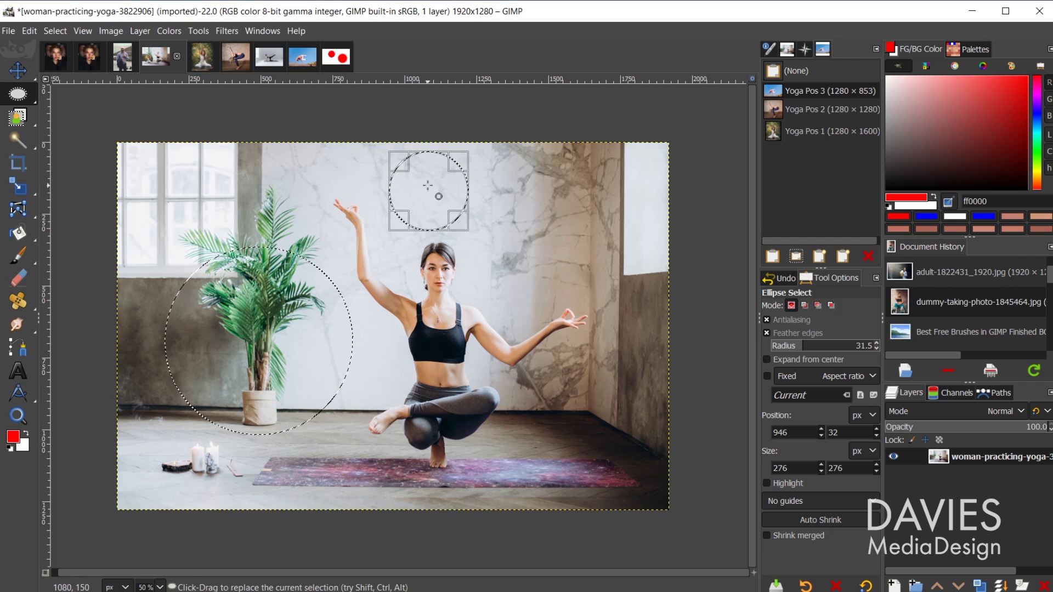
{"action": "left_click", "coordinate": [801, 305]}
{"action": "left_click_drag", "start_coordinate": [558, 212], "coordinate": [583, 246]}
{"action": "left_click_drag", "start_coordinate": [650, 309], "coordinate": [641, 301]}
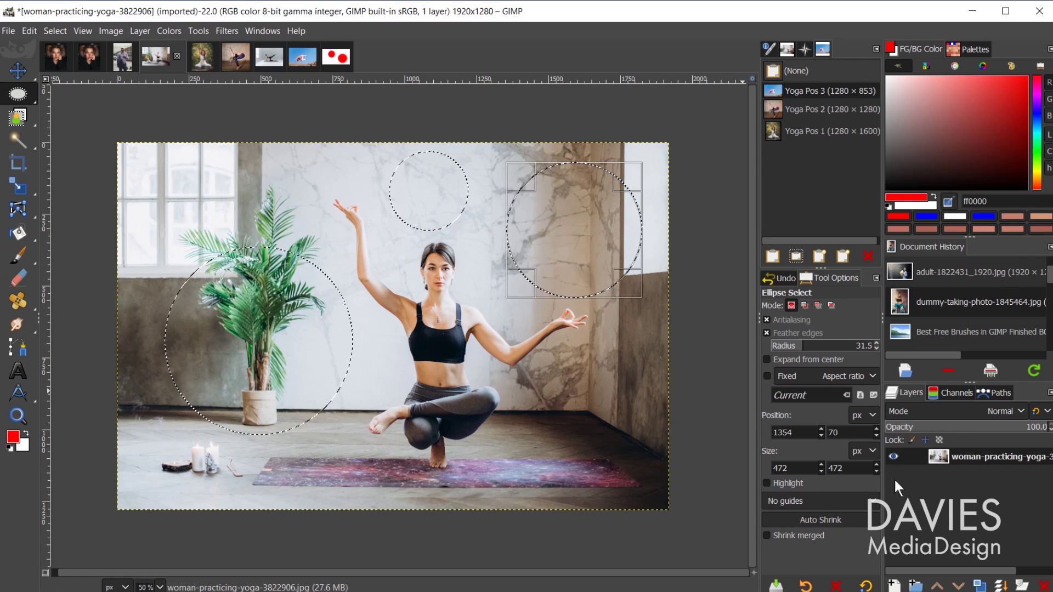
- Create three new transparent layers named Circle 1, Circle 2 and Circle 3
{"action": "left_click", "coordinate": [894, 586]}
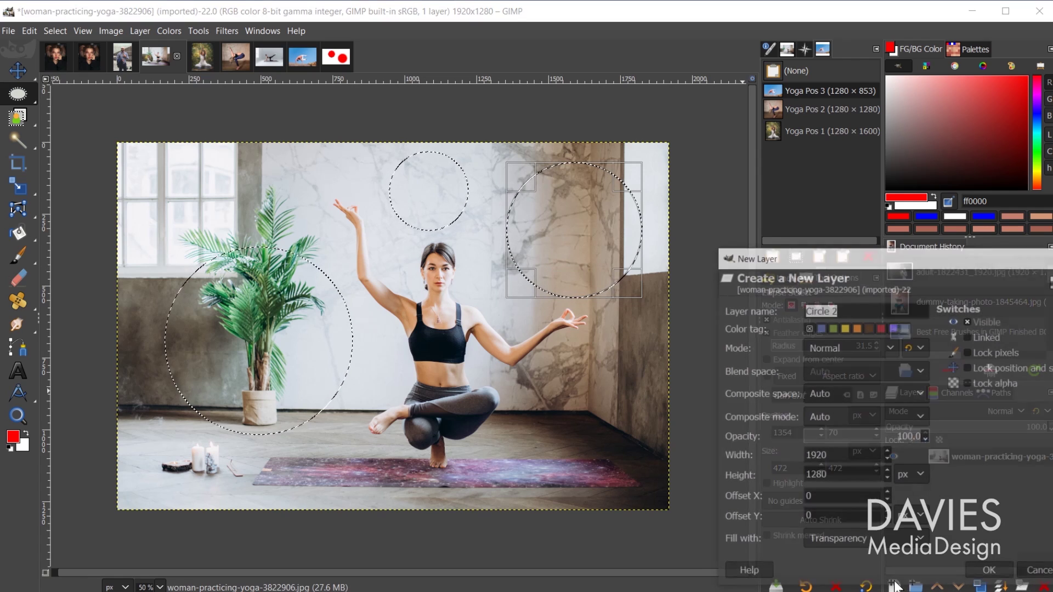
{"action": "left_click", "coordinate": [836, 312]}
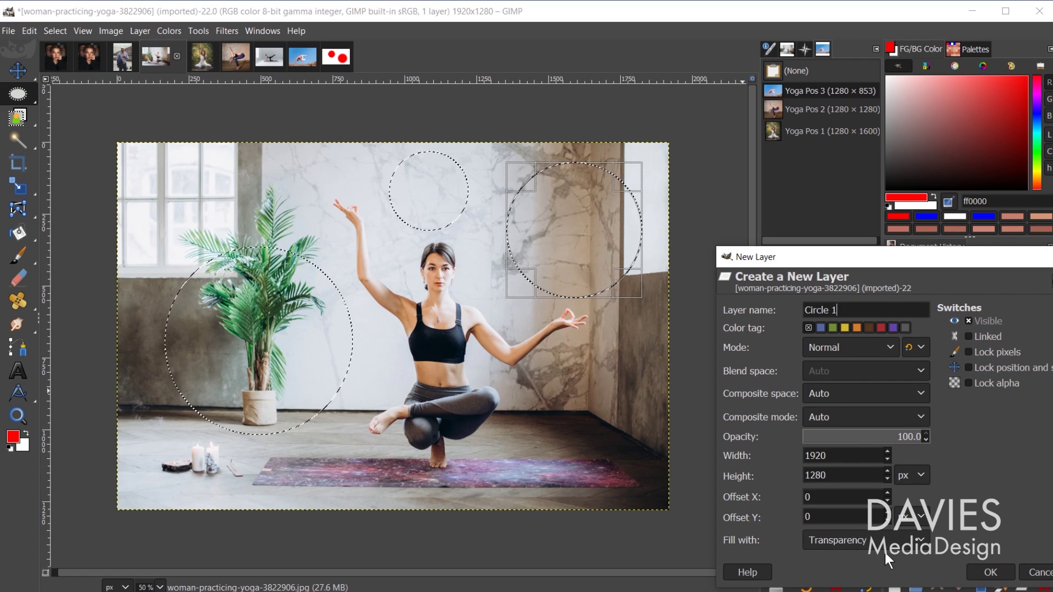
{"action": "left_click", "coordinate": [998, 572]}
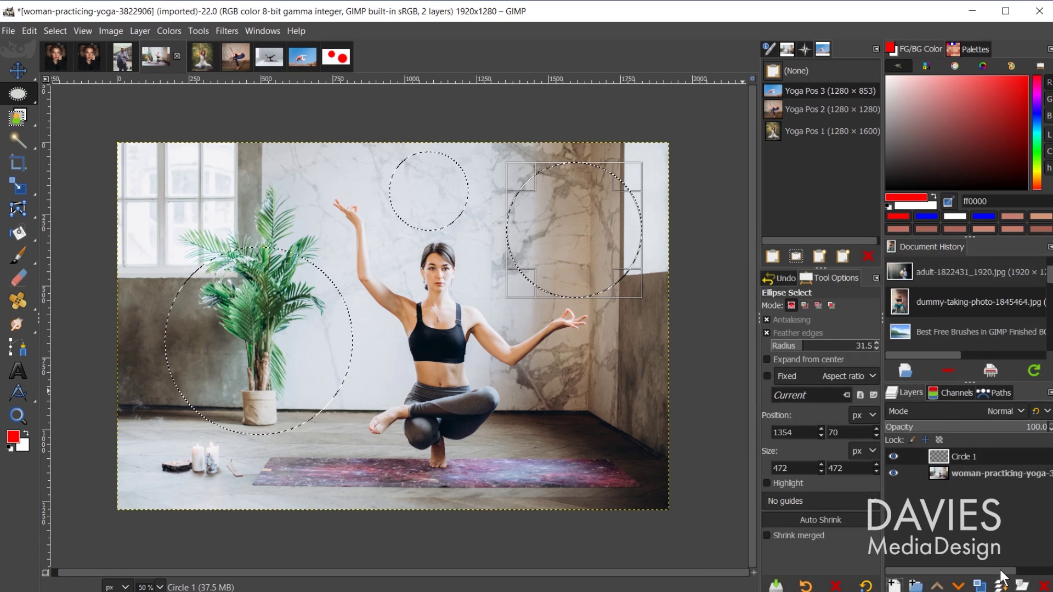
{"action": "left_click", "coordinate": [894, 586]}
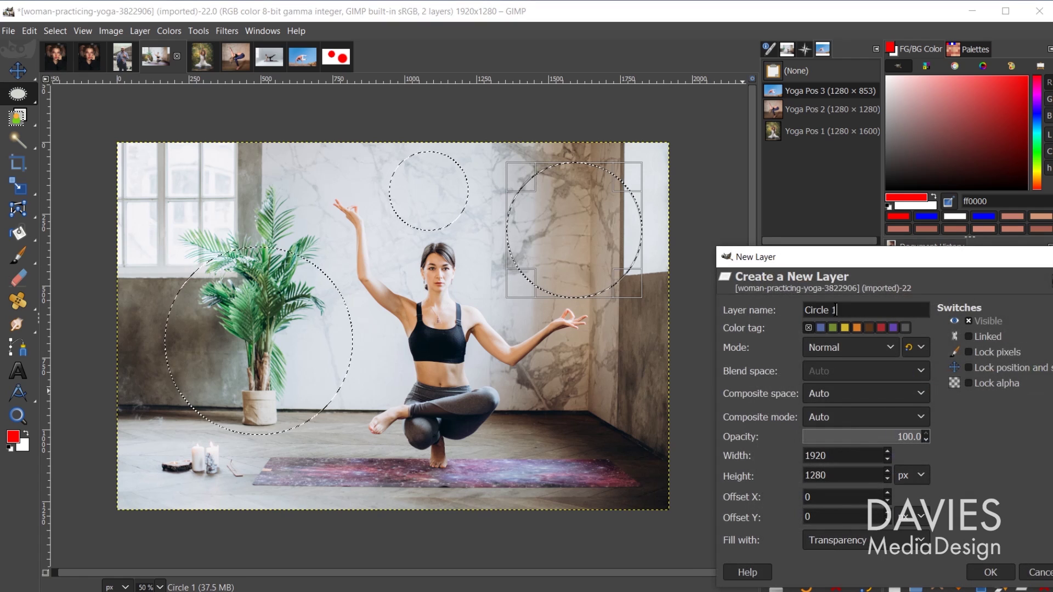
{"action": "double_click", "coordinate": [835, 310]}
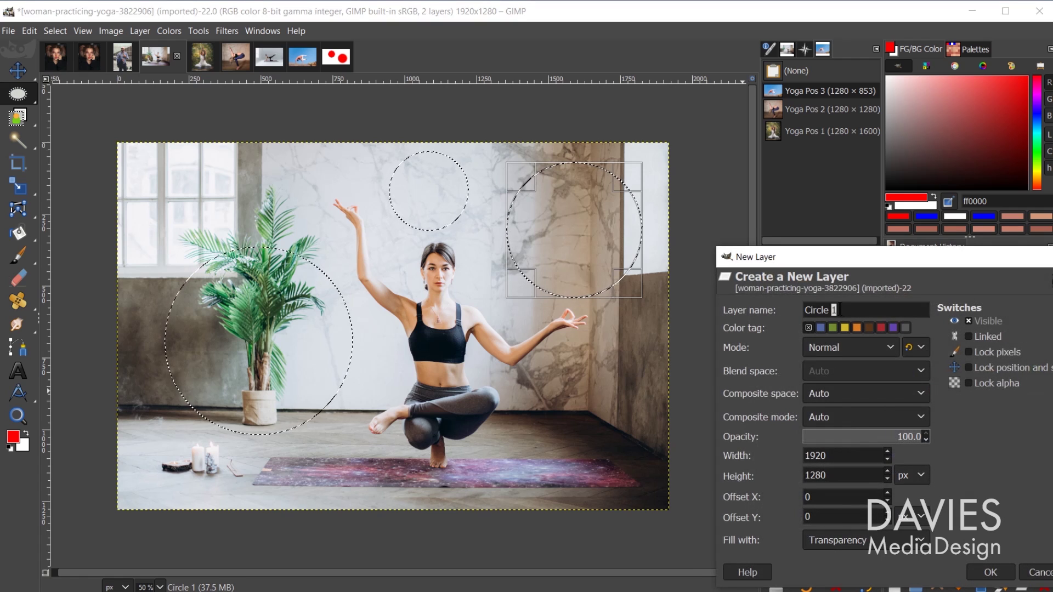
{"action": "type", "text": "2"}
{"action": "left_click", "coordinate": [990, 574]}
{"action": "left_click", "coordinate": [899, 585]}
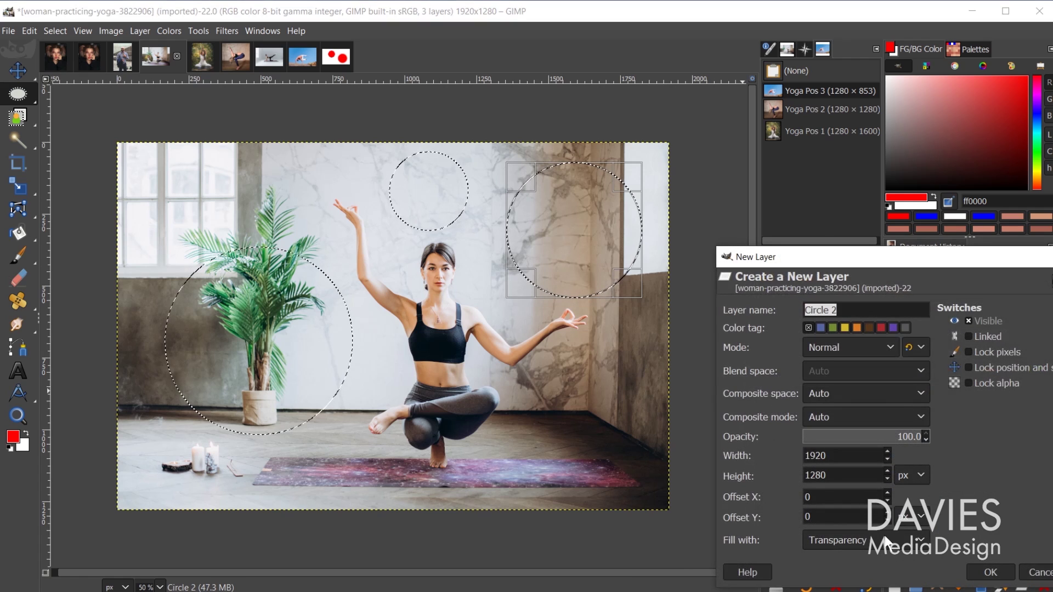
{"action": "double_click", "coordinate": [839, 311]}
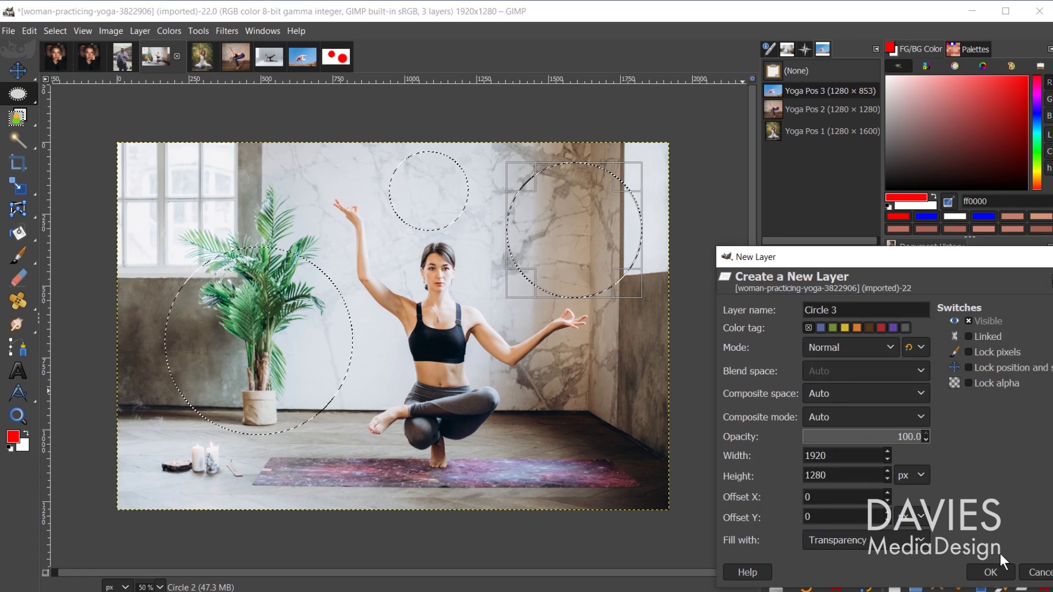
{"action": "left_click", "coordinate": [1003, 574]}
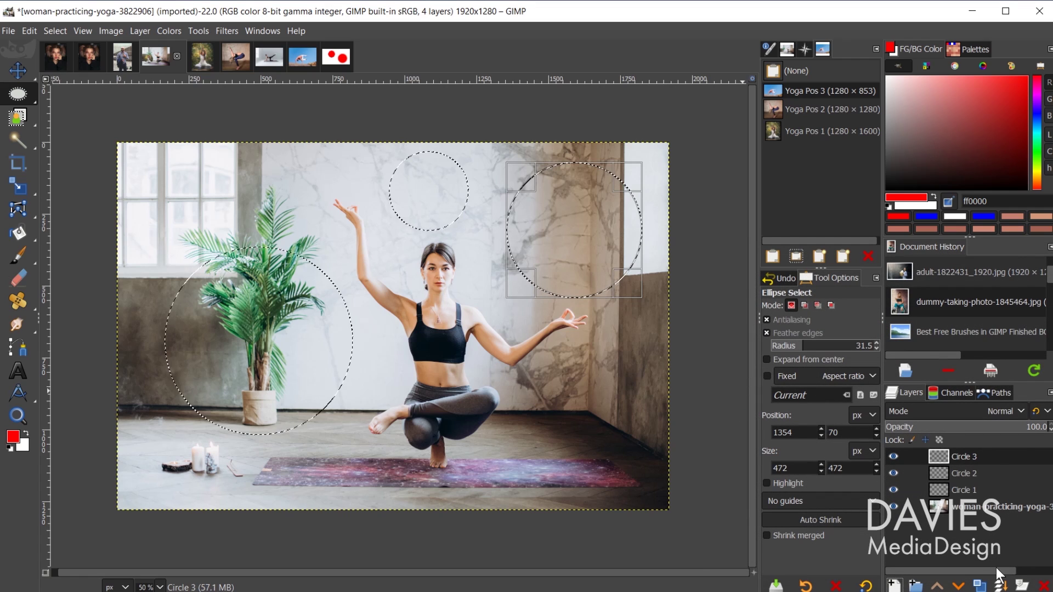
- On the Circle 1 layer, paste the Yoga Pos 1 buffer into the circle selections
{"action": "left_click", "coordinate": [938, 492]}
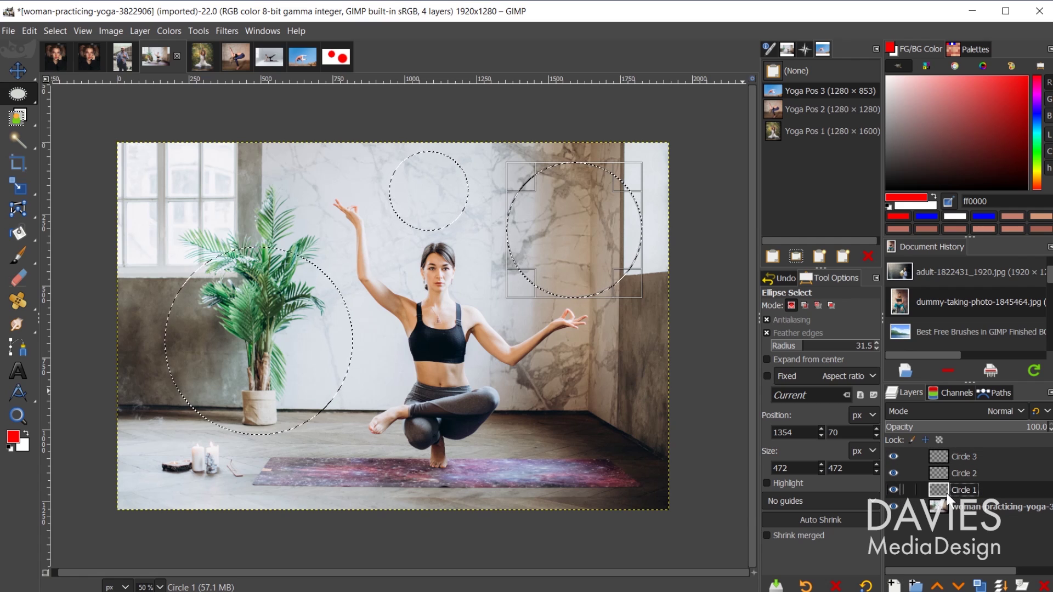
{"action": "left_click", "coordinate": [808, 130]}
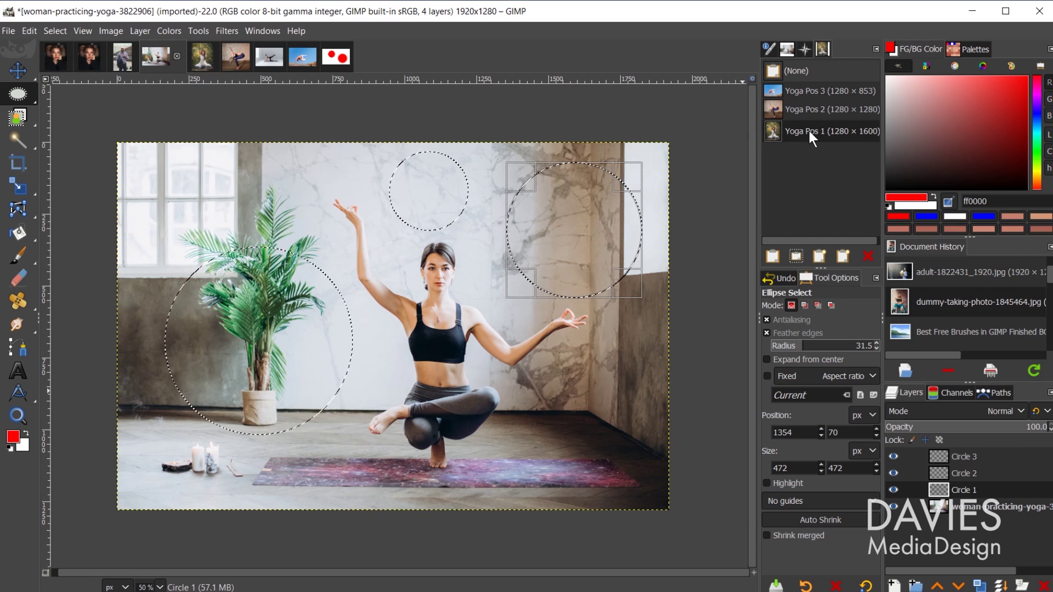
{"action": "left_click", "coordinate": [795, 256]}
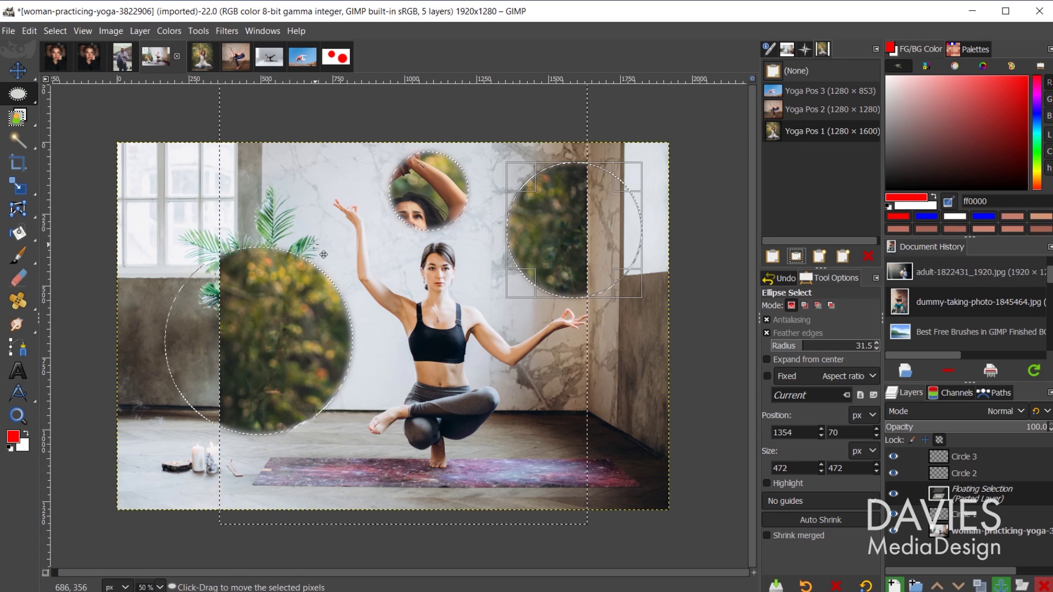
- Shift the pasted photo into the left circle and measure arm to necklace (654.9 px, 13.78°)
{"action": "key", "text": "m"}
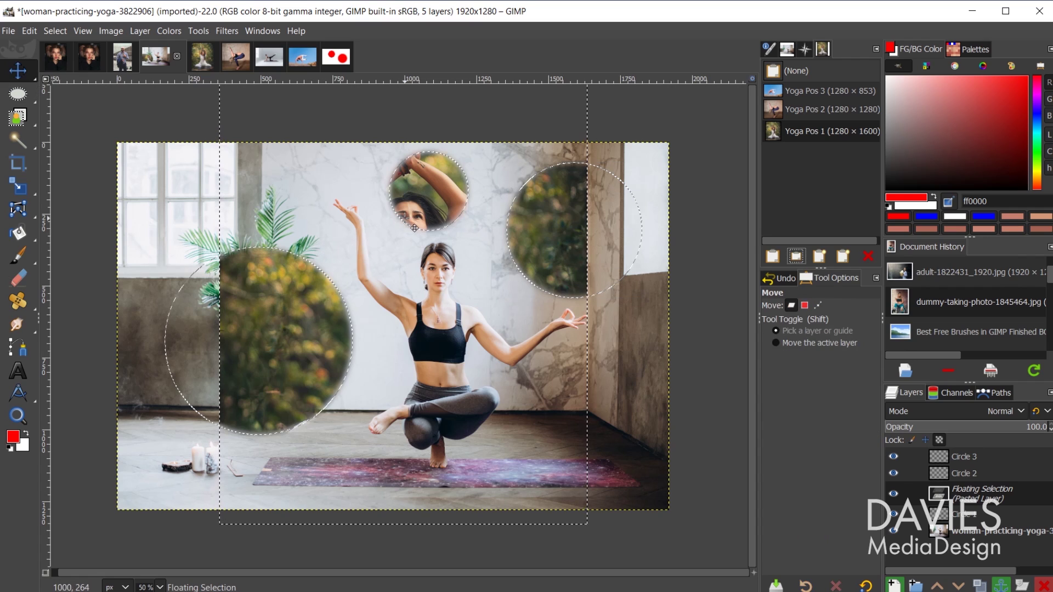
{"action": "left_click_drag", "start_coordinate": [434, 202], "coordinate": [305, 238]}
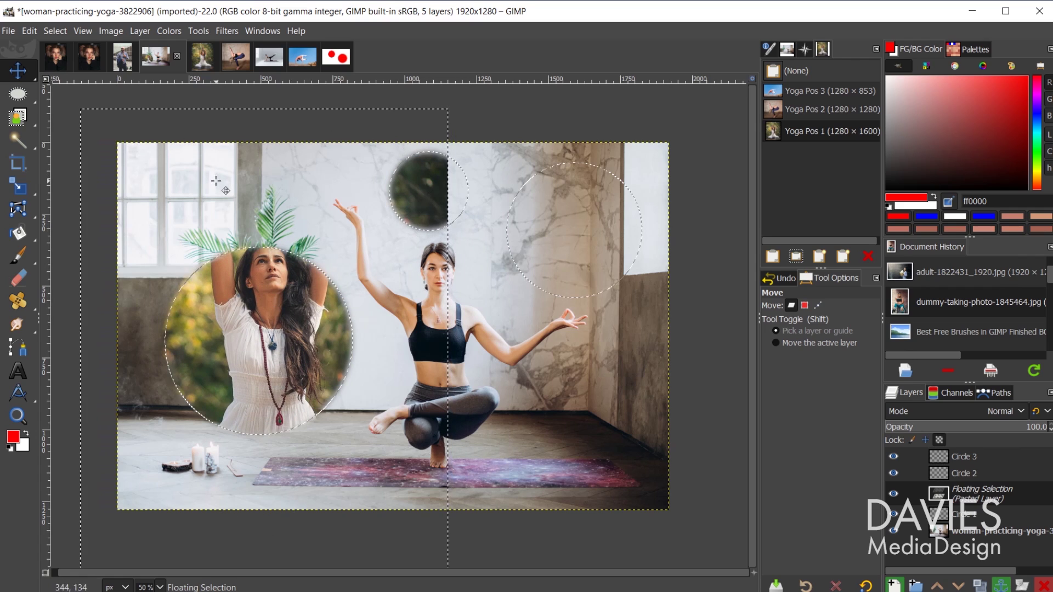
{"action": "key", "text": "shift+m"}
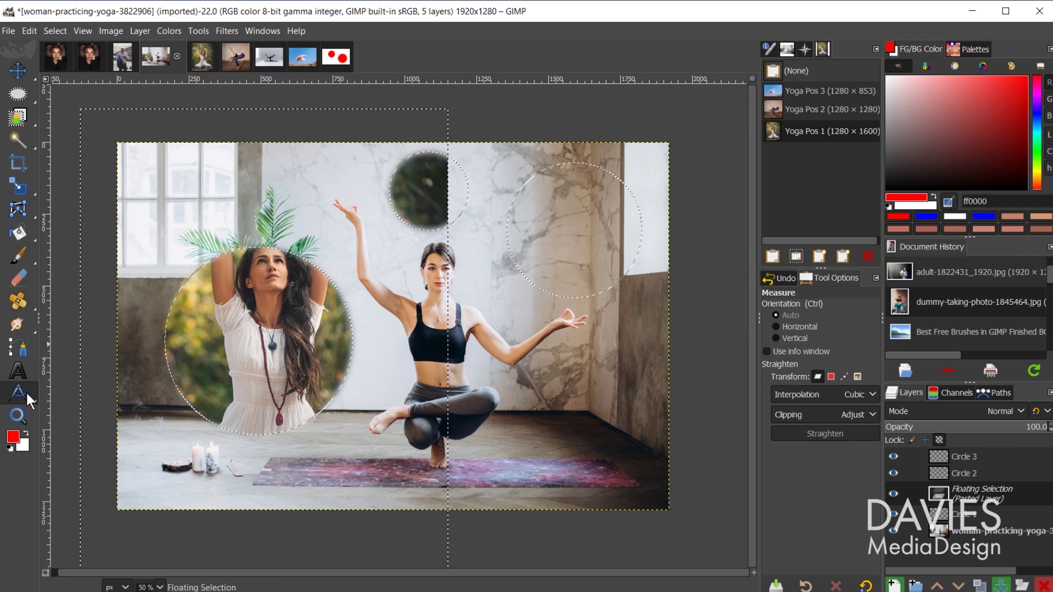
{"action": "left_click_drag", "start_coordinate": [239, 250], "coordinate": [282, 432]}
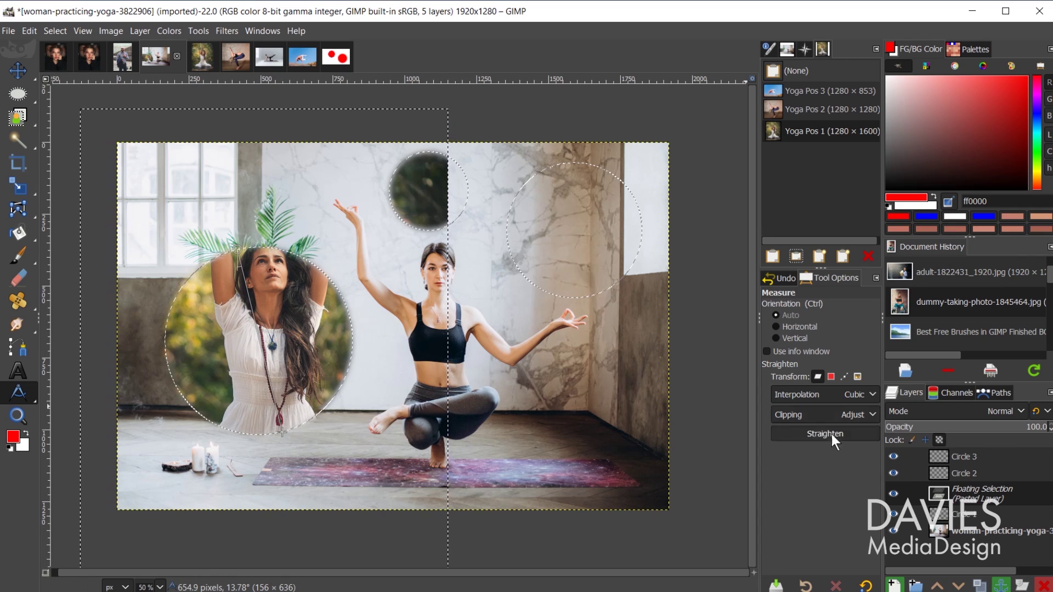
- Scale the floating photo to 640 × 800 px with LoHalo interpolation
{"action": "right_click", "coordinate": [942, 495]}
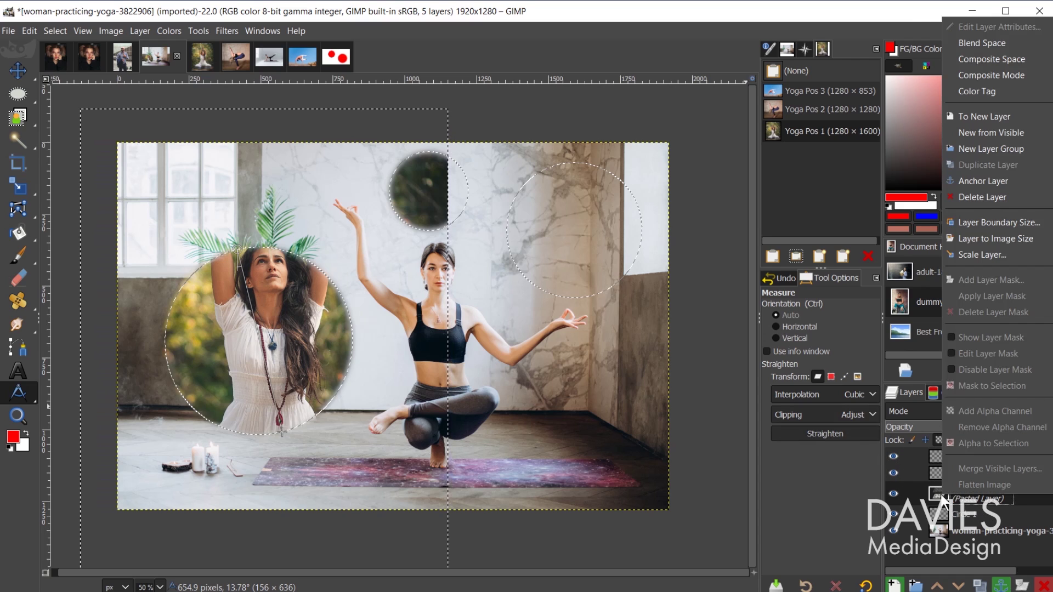
{"action": "left_click", "coordinate": [992, 255]}
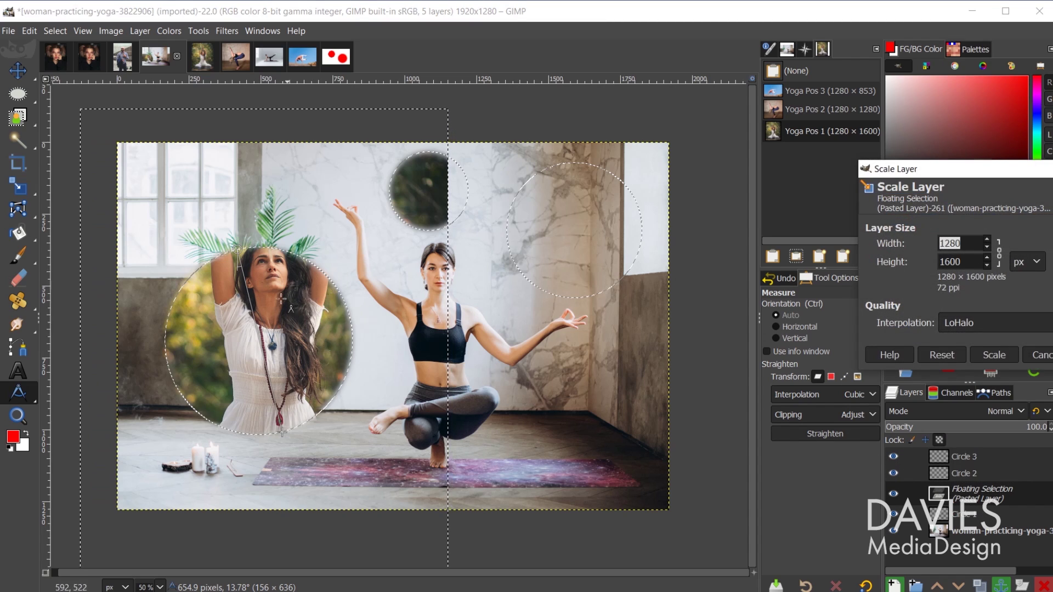
{"action": "double_click", "coordinate": [969, 265]}
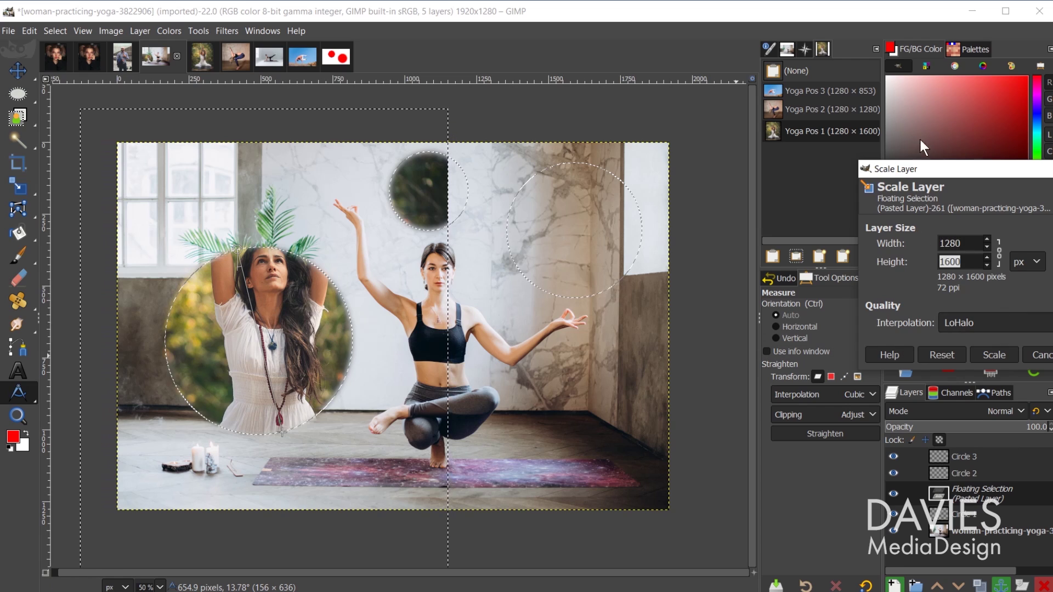
{"action": "type", "text": "800"}
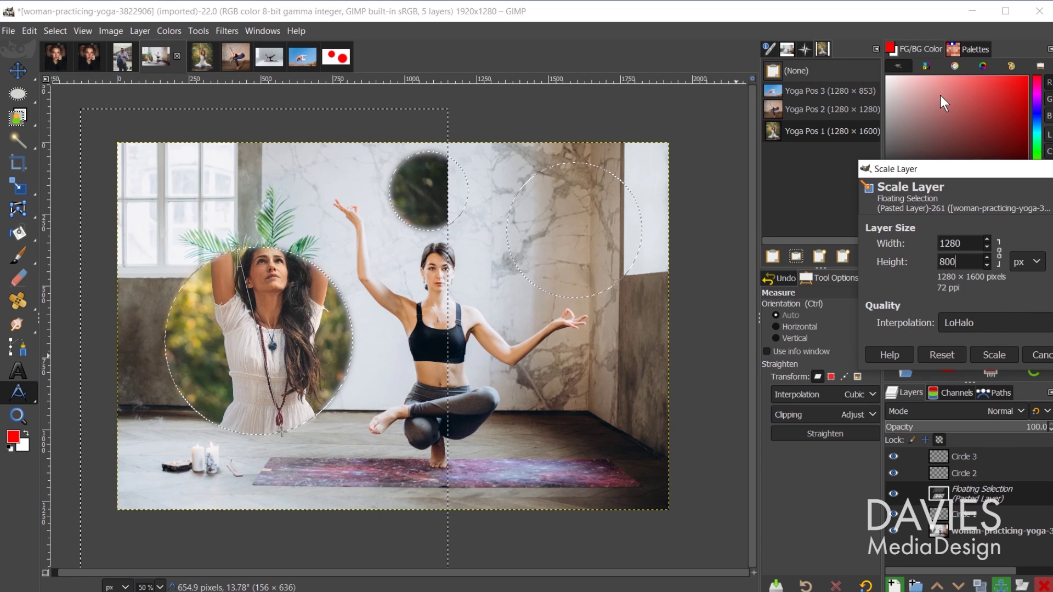
{"action": "key", "text": "Tab"}
{"action": "left_click", "coordinate": [1000, 325]}
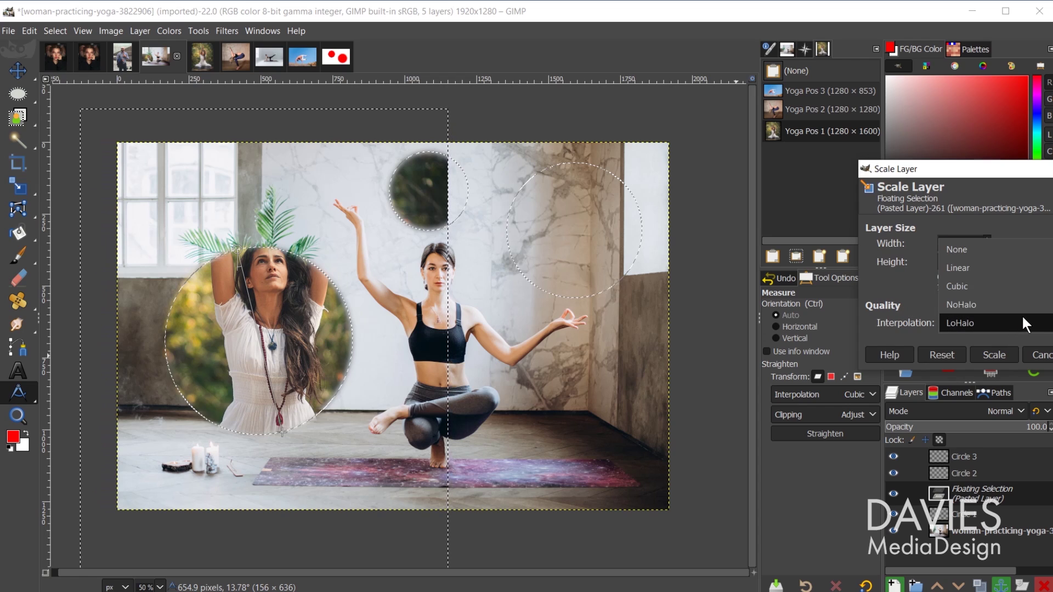
{"action": "left_click", "coordinate": [976, 323]}
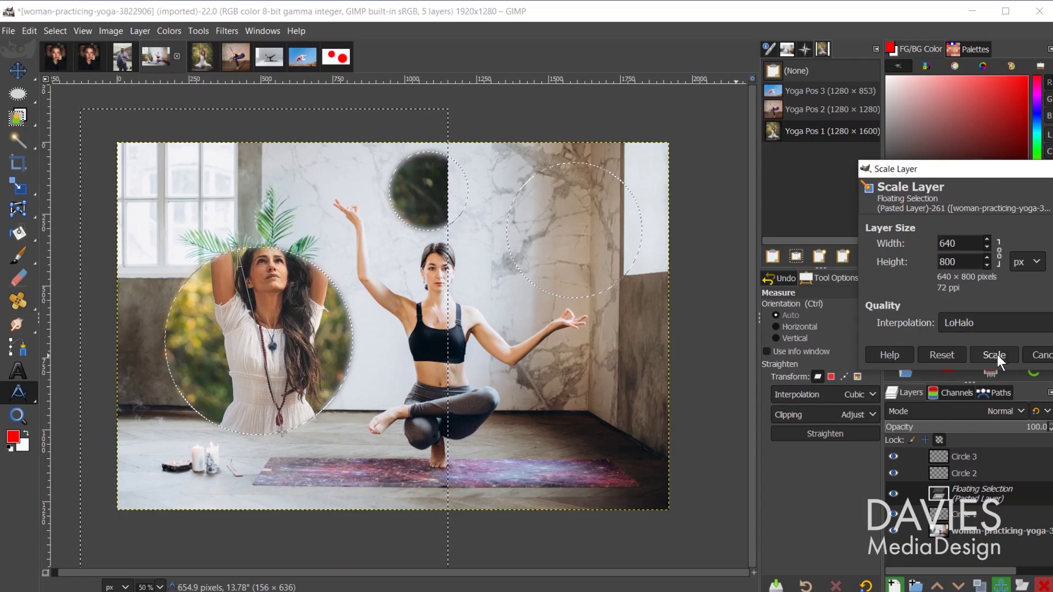
{"action": "left_click", "coordinate": [998, 355]}
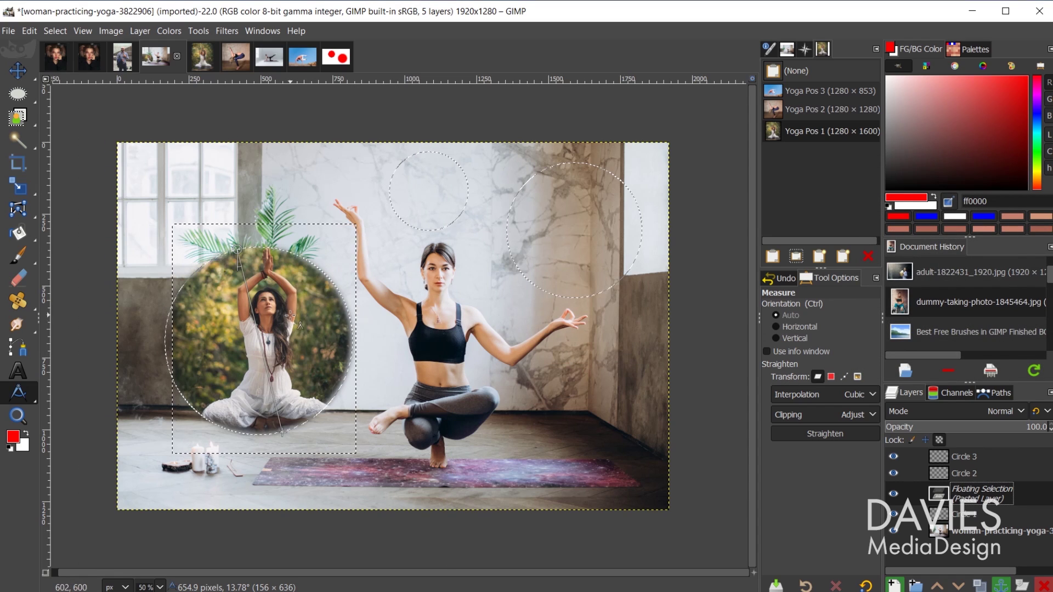
- Rescale the seated-woman photo to 680 × 850, centre it in the left circle, and anchor it
{"action": "key", "text": "m"}
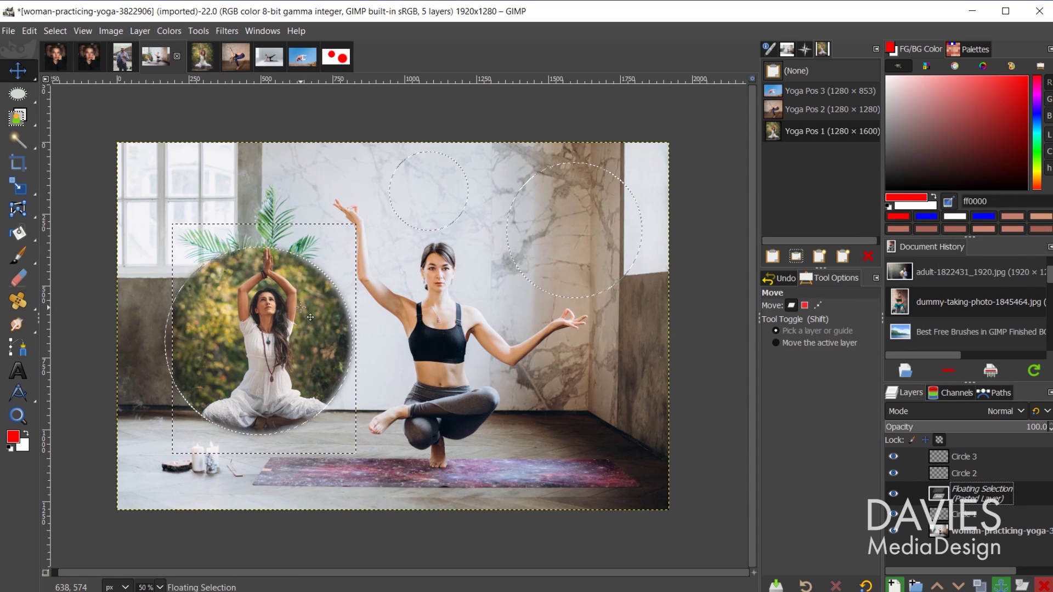
{"action": "left_click_drag", "start_coordinate": [316, 320], "coordinate": [309, 321]}
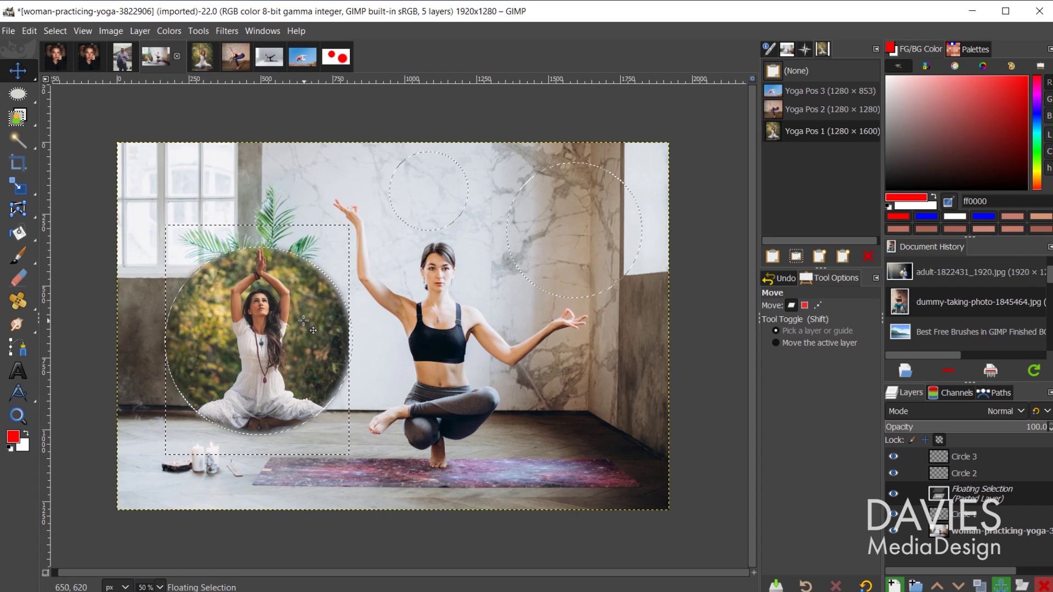
{"action": "right_click", "coordinate": [942, 498]}
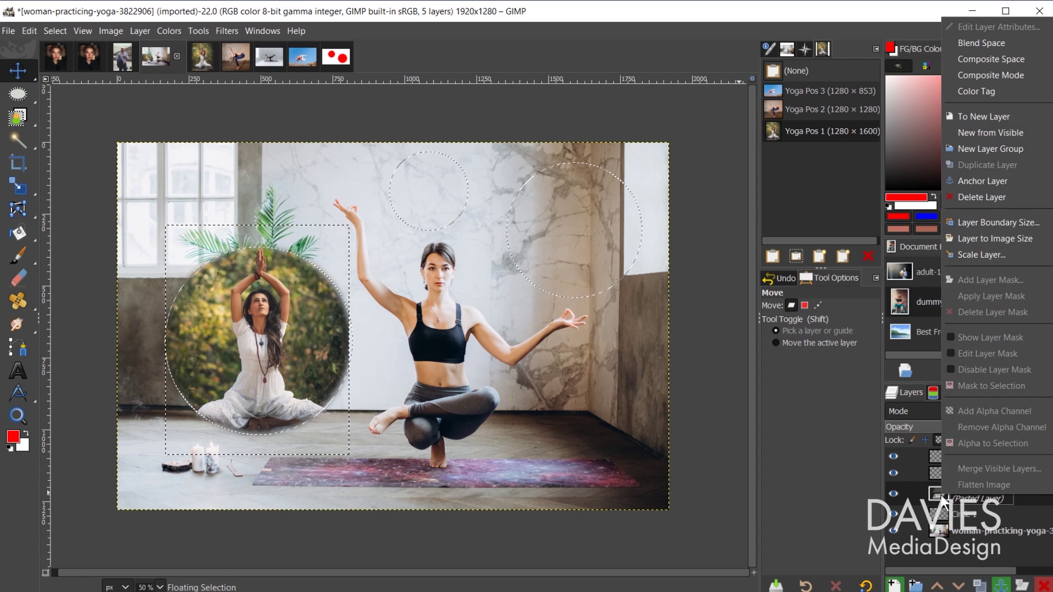
{"action": "left_click", "coordinate": [1011, 255]}
{"action": "key", "text": "Tab"}
{"action": "type", "text": "850"}
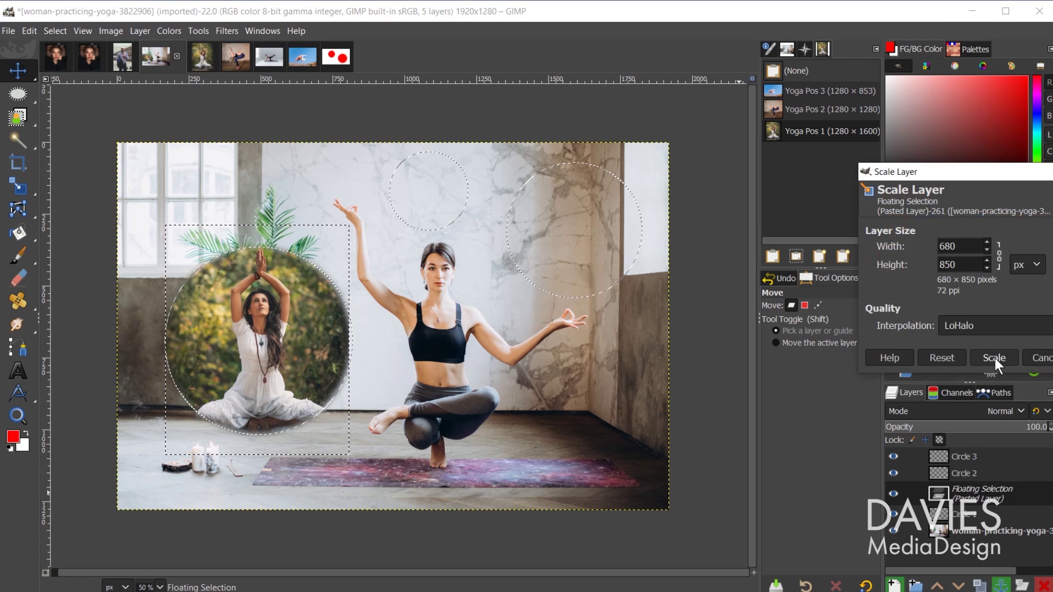
{"action": "left_click", "coordinate": [995, 358]}
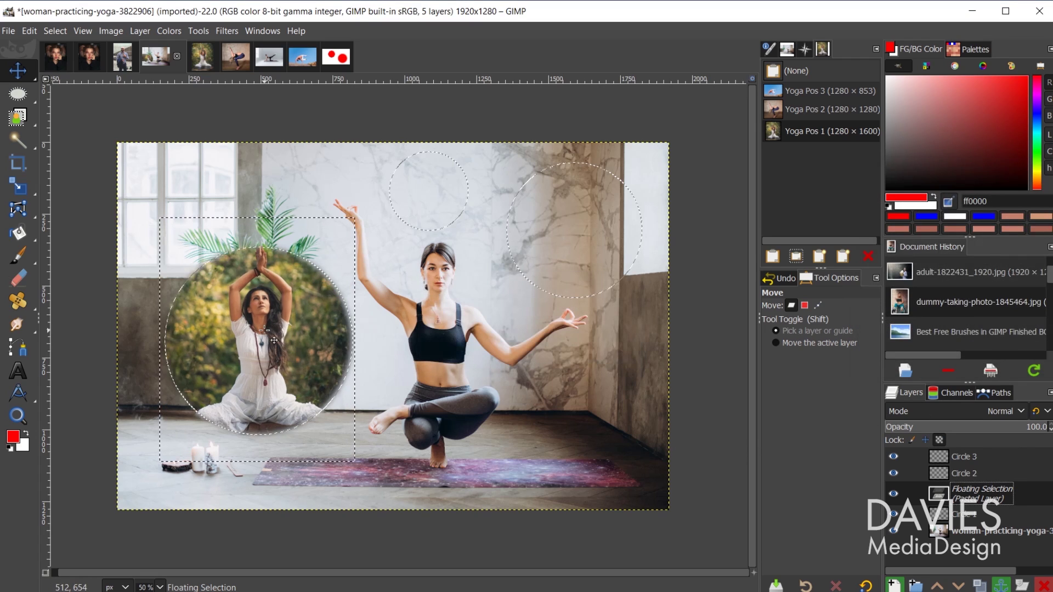
{"action": "left_click_drag", "start_coordinate": [274, 341], "coordinate": [274, 332]}
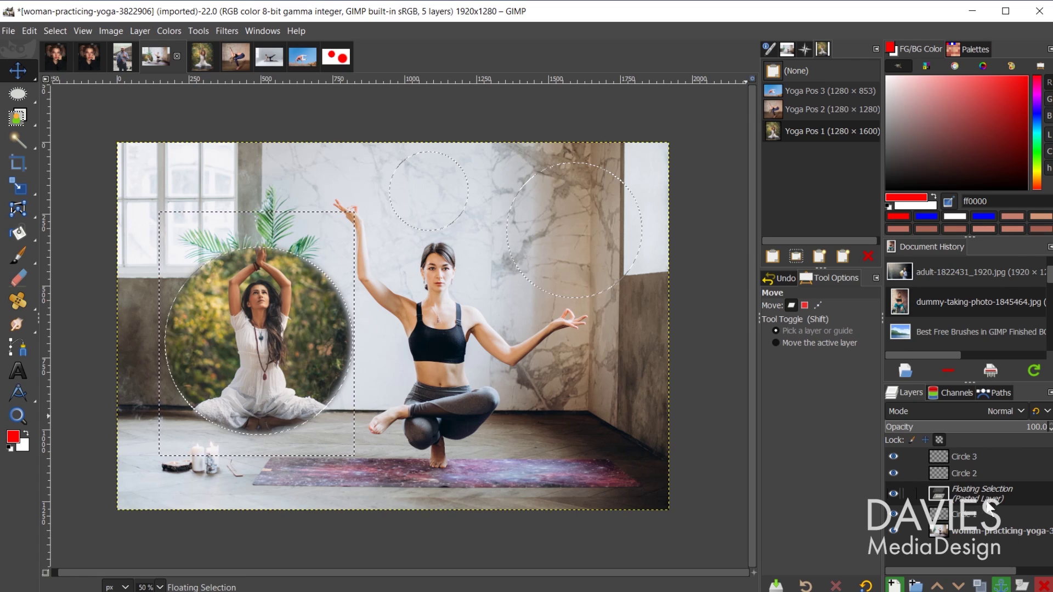
{"action": "left_click", "coordinate": [1003, 586]}
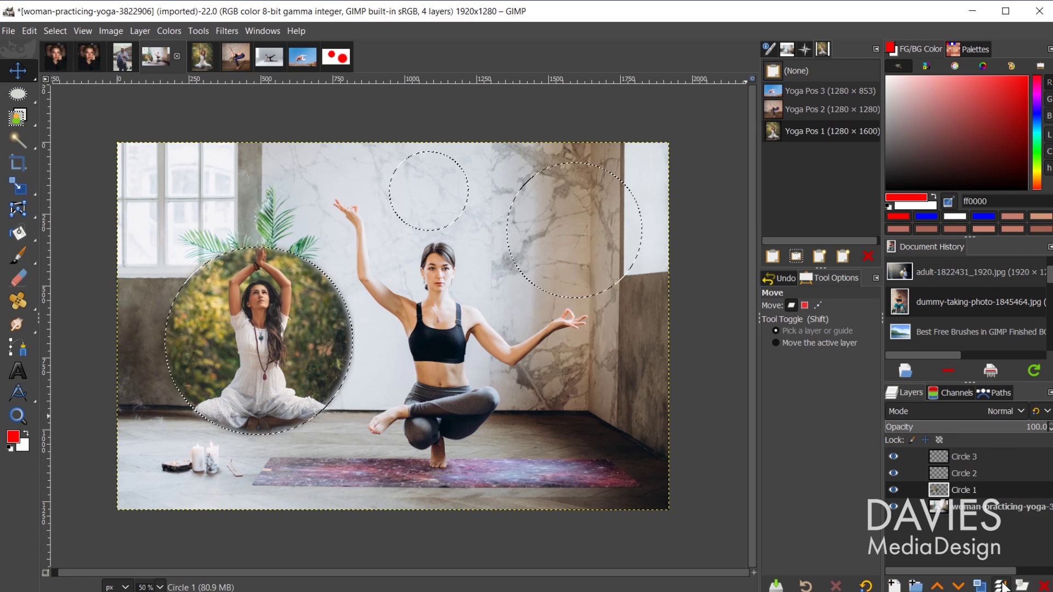
- Hide Circle 1, paste Yoga Pos 2 into the selections on Circle 2, and measure the top circle
{"action": "left_click", "coordinate": [893, 490]}
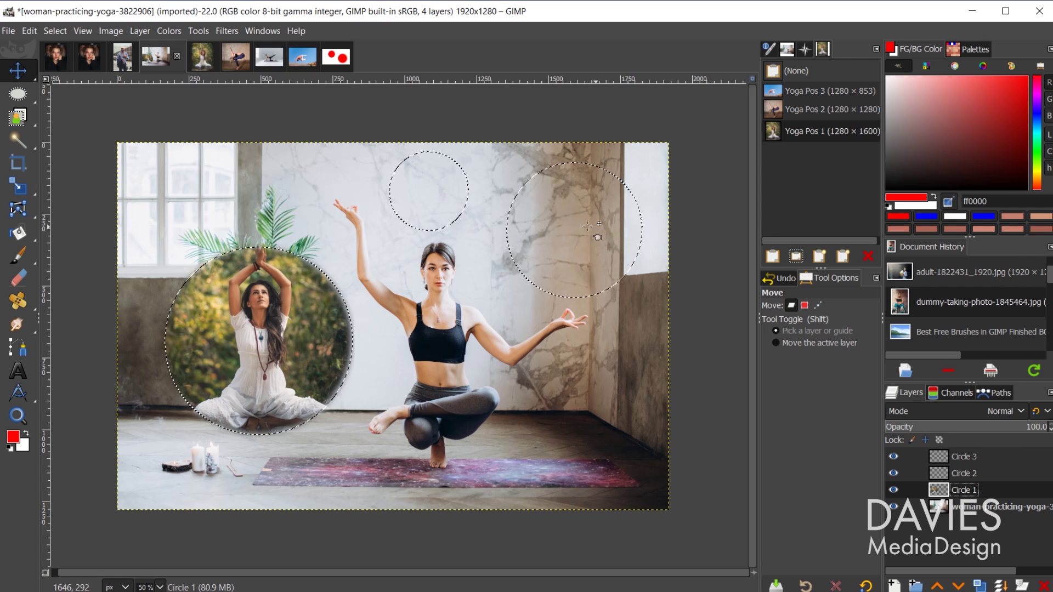
{"action": "left_click", "coordinate": [939, 474]}
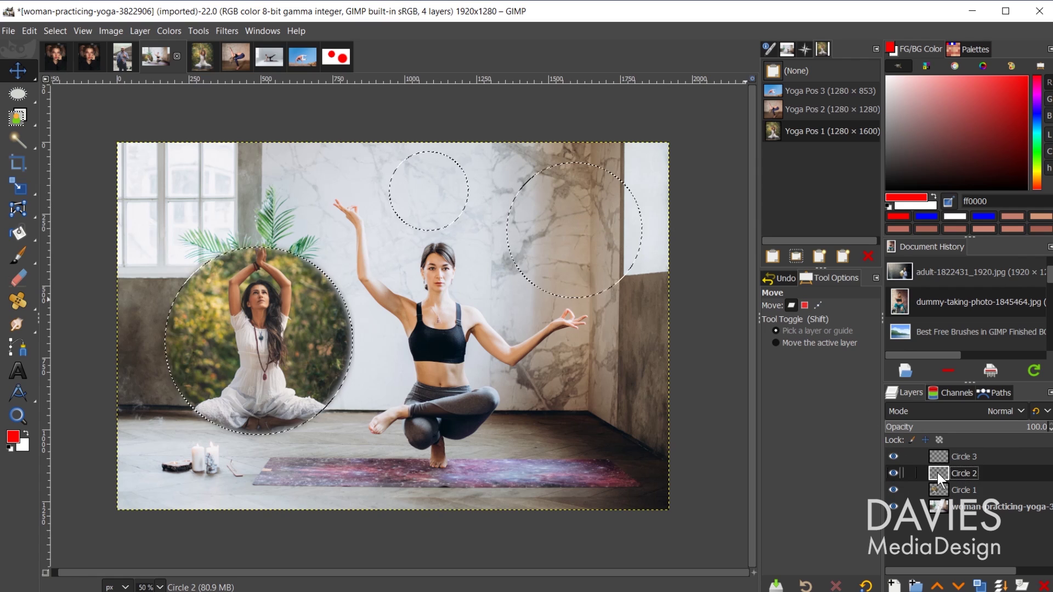
{"action": "left_click", "coordinate": [809, 109]}
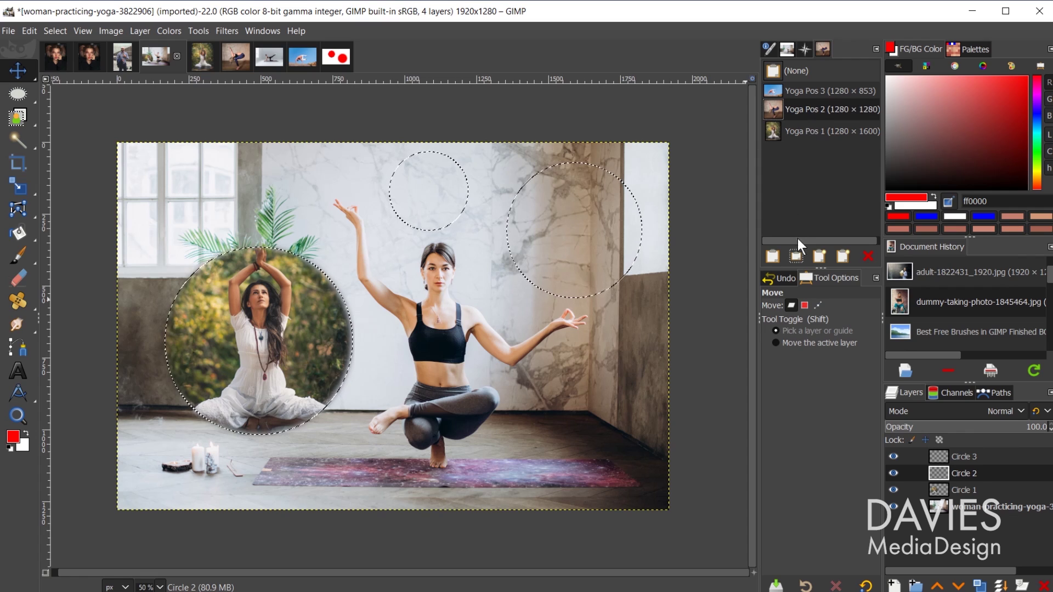
{"action": "left_click", "coordinate": [798, 256]}
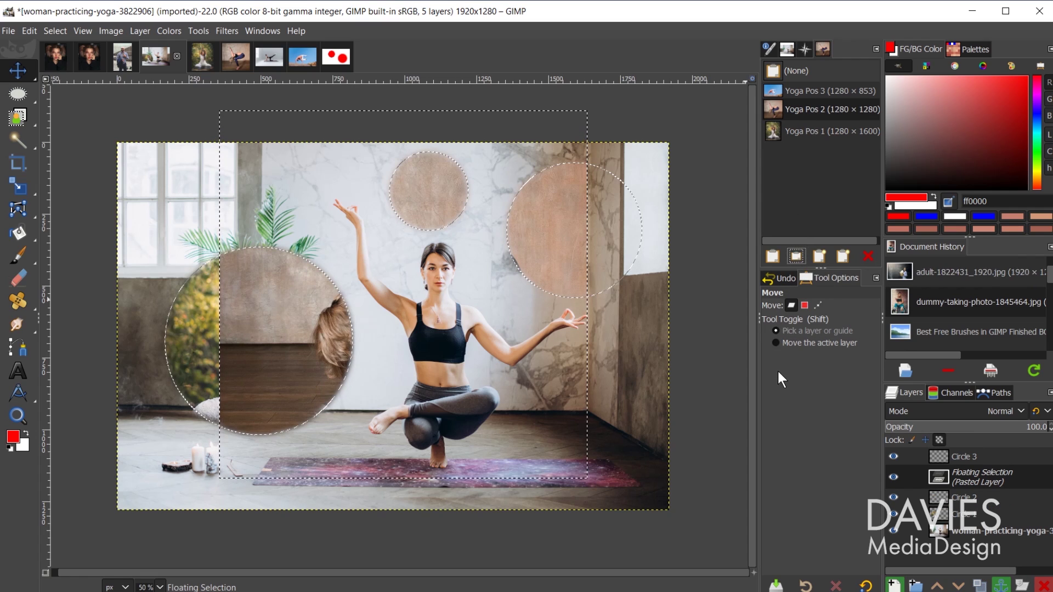
{"action": "key", "text": "shift+m"}
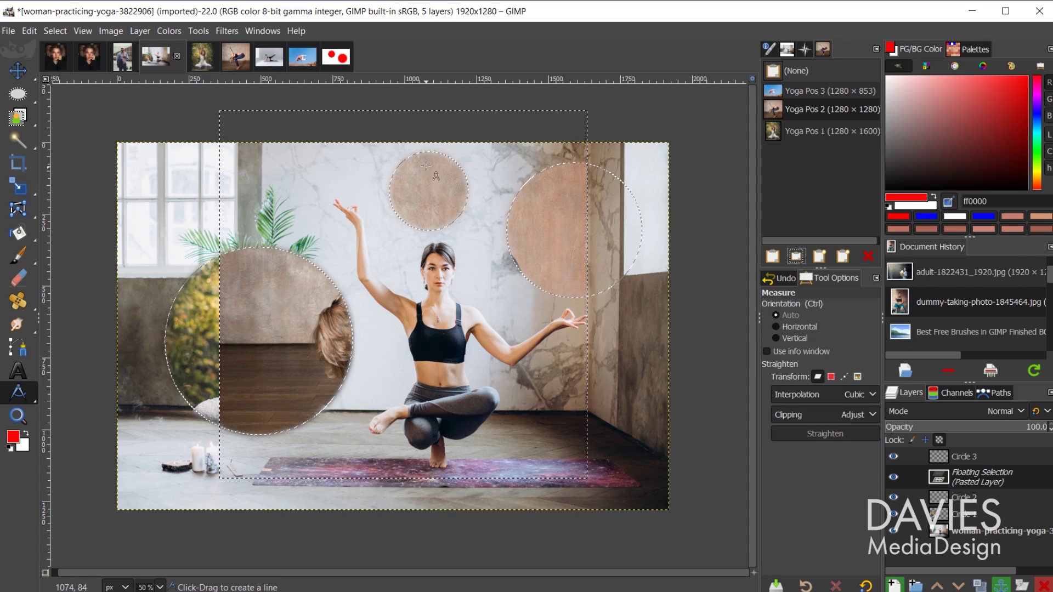
{"action": "left_click_drag", "start_coordinate": [419, 152], "coordinate": [438, 226]}
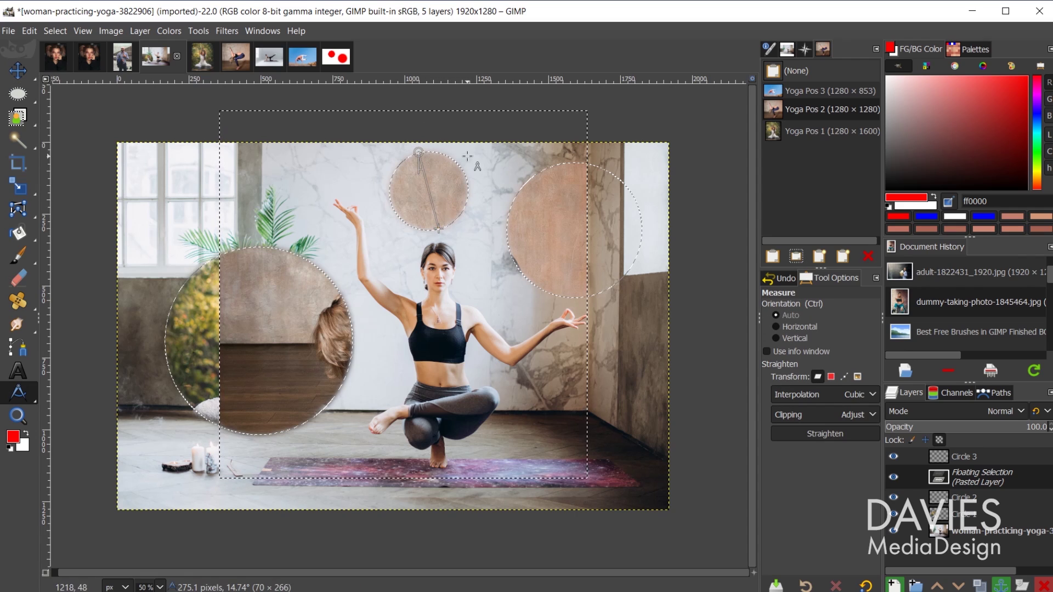
- Scale the Yoga Pos 2 photo to 350 × 350 px, move it into the top circle, and anchor it
{"action": "right_click", "coordinate": [965, 482]}
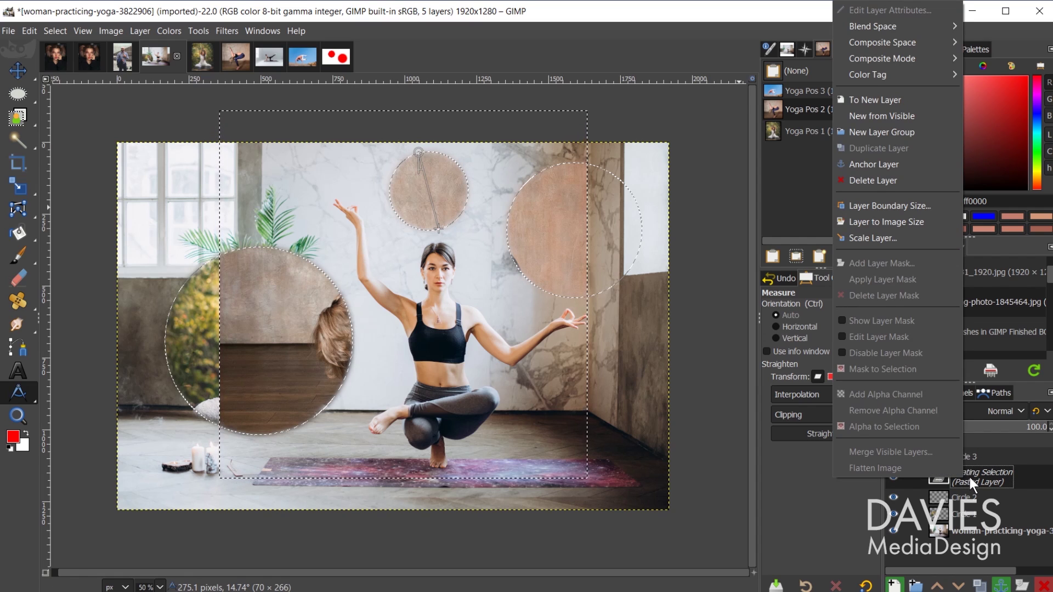
{"action": "left_click", "coordinate": [878, 238]}
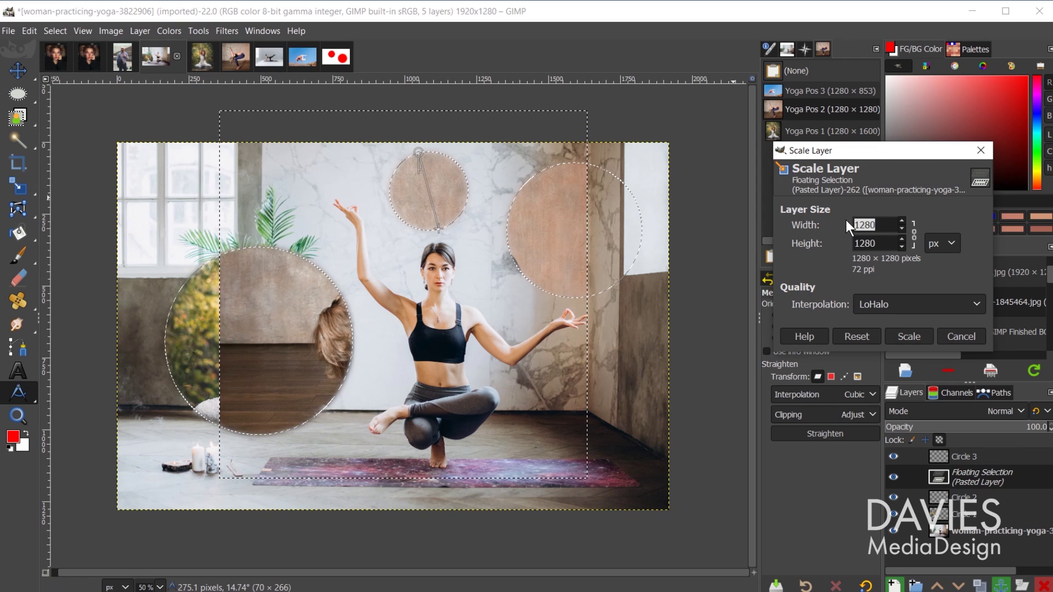
{"action": "type", "text": "350350"}
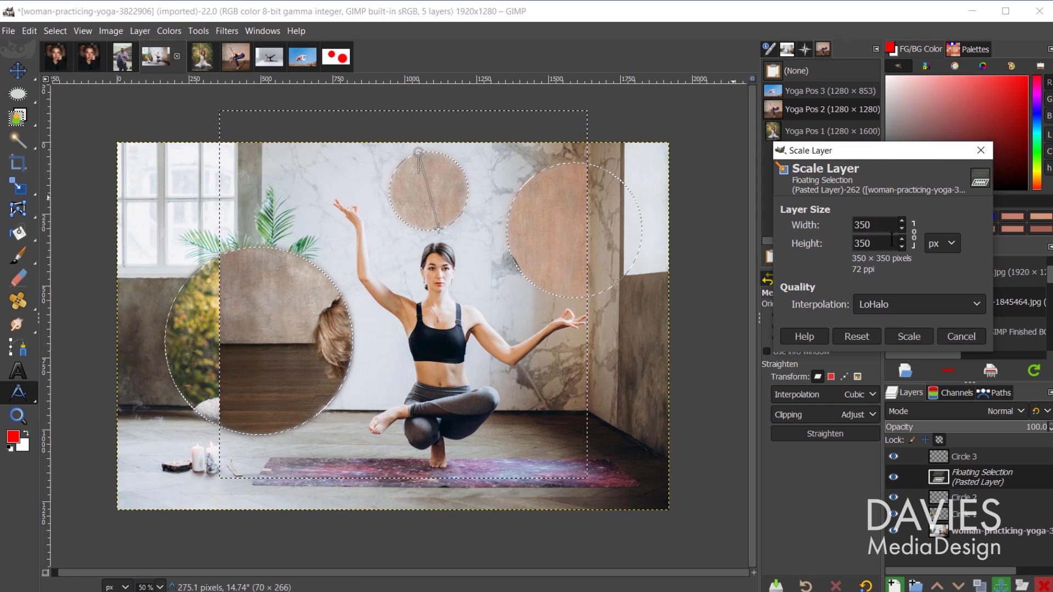
{"action": "left_click", "coordinate": [908, 337]}
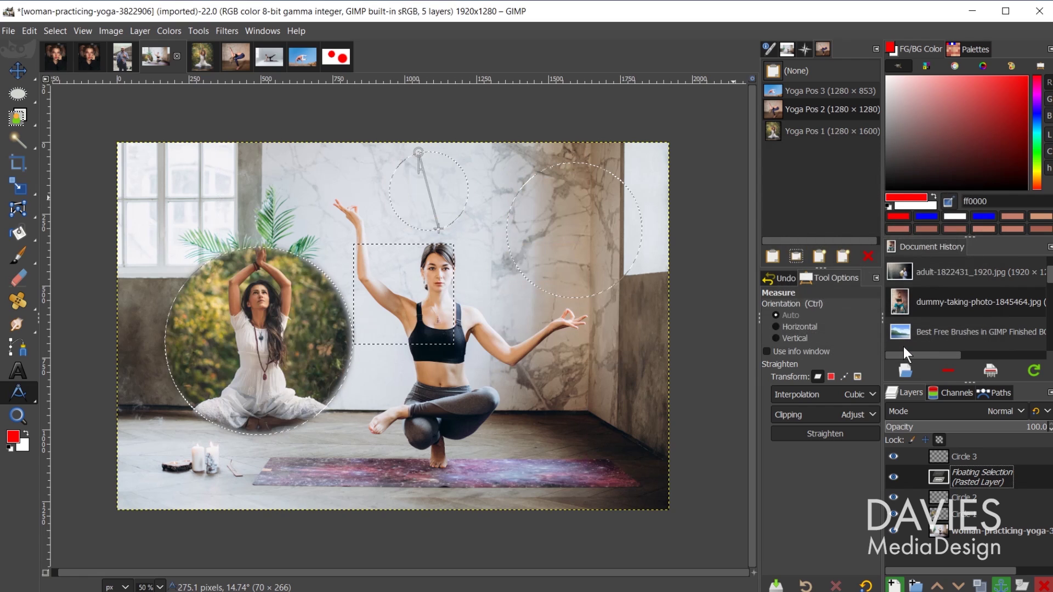
{"action": "key", "text": "m"}
{"action": "left_click_drag", "start_coordinate": [399, 278], "coordinate": [425, 177]}
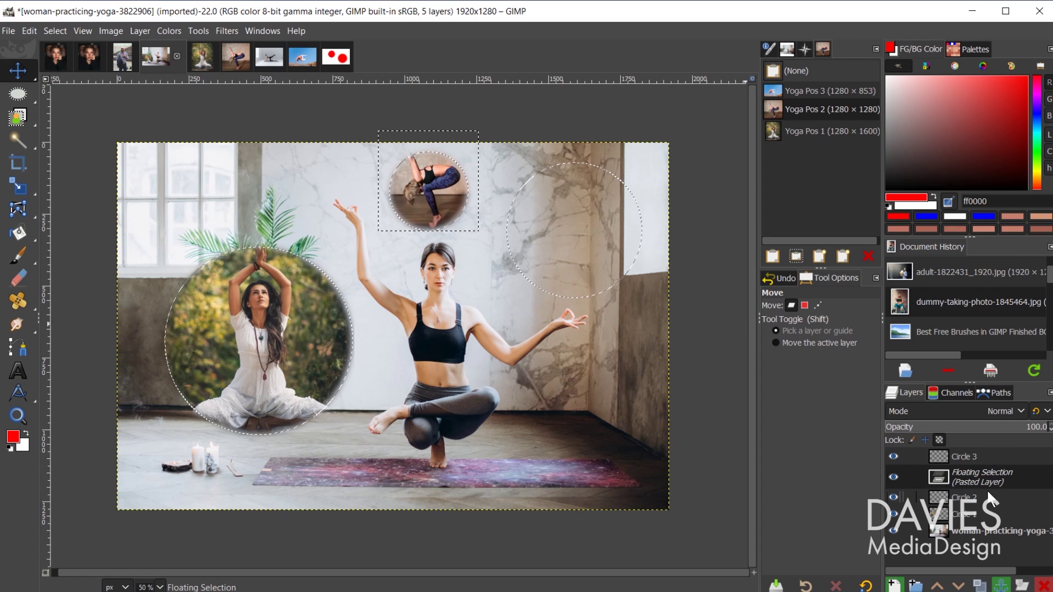
{"action": "left_click", "coordinate": [995, 583]}
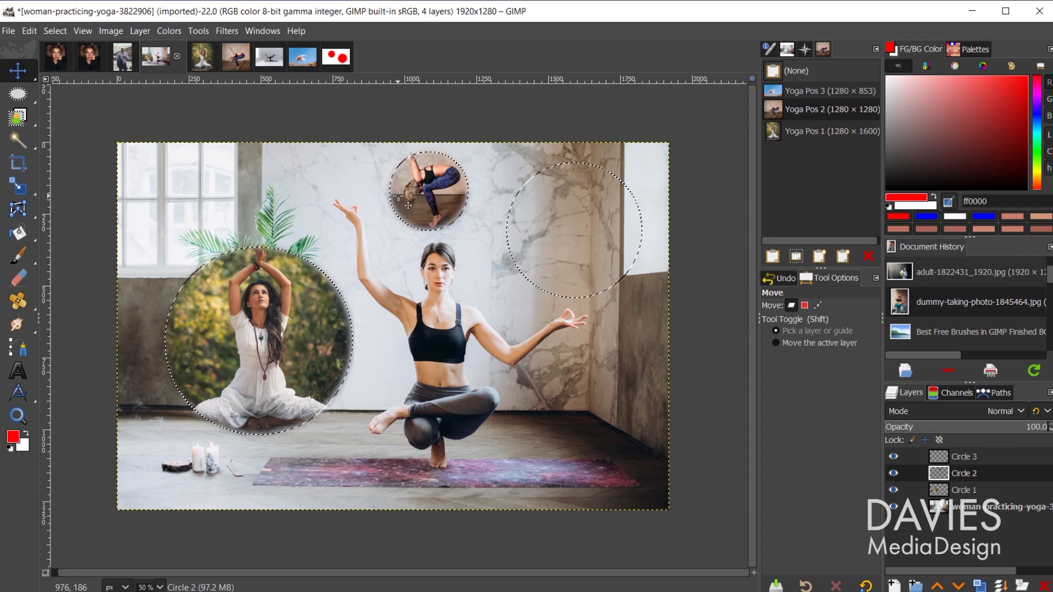
- On Circle 3, paste the Yoga Pos 3 buffer into the selections and measure the right circle
{"action": "left_click", "coordinate": [940, 459]}
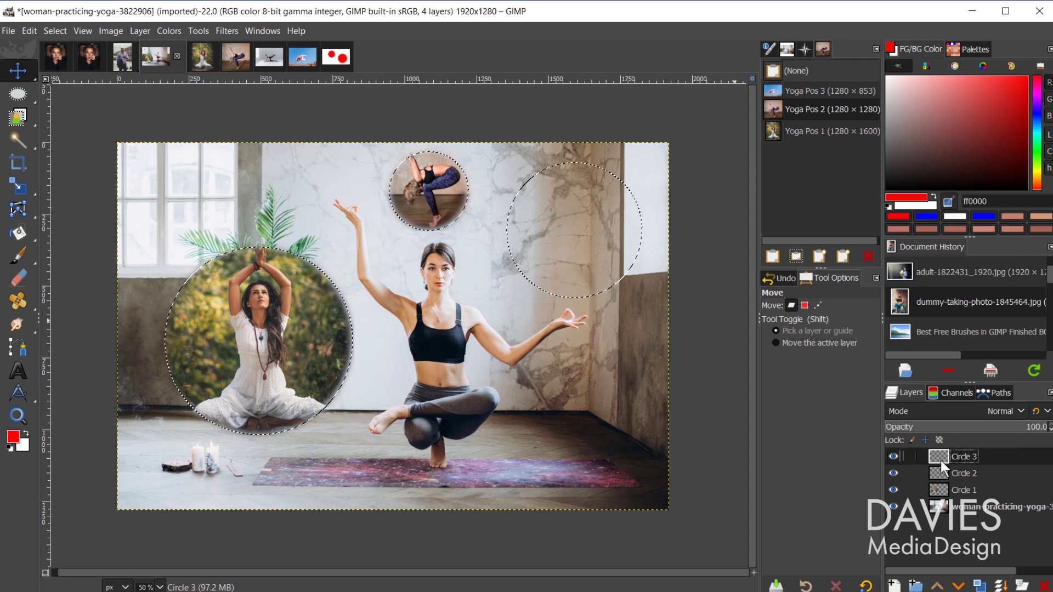
{"action": "left_click", "coordinate": [808, 88]}
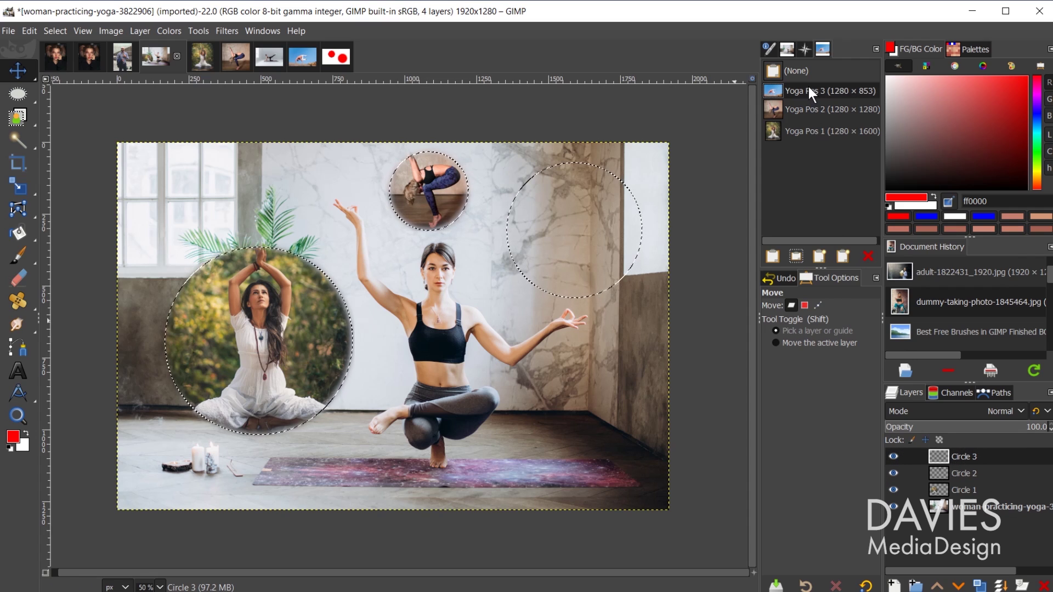
{"action": "left_click", "coordinate": [797, 256]}
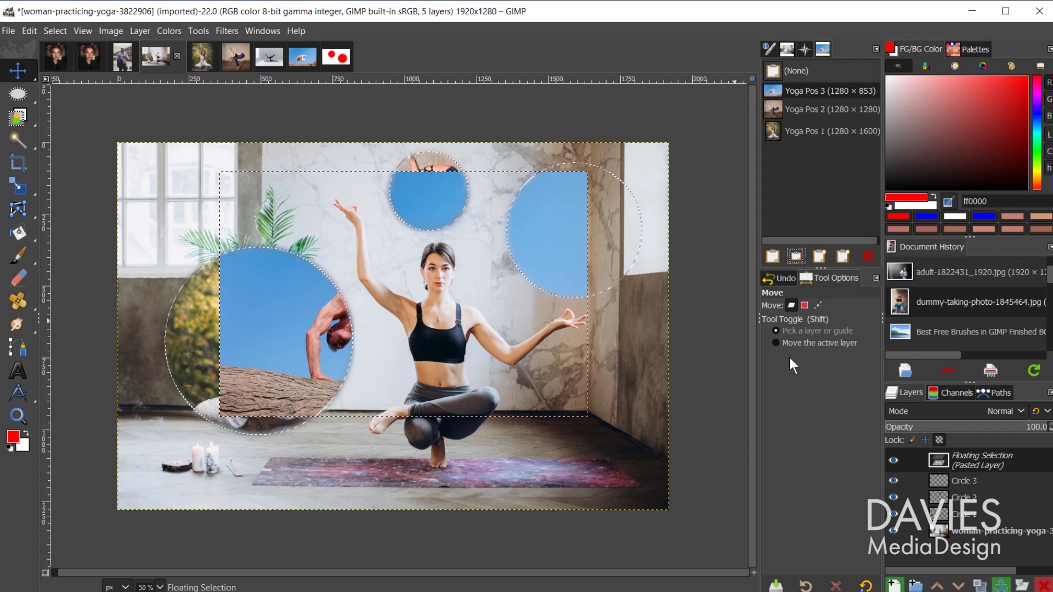
{"action": "key", "text": "shift+m"}
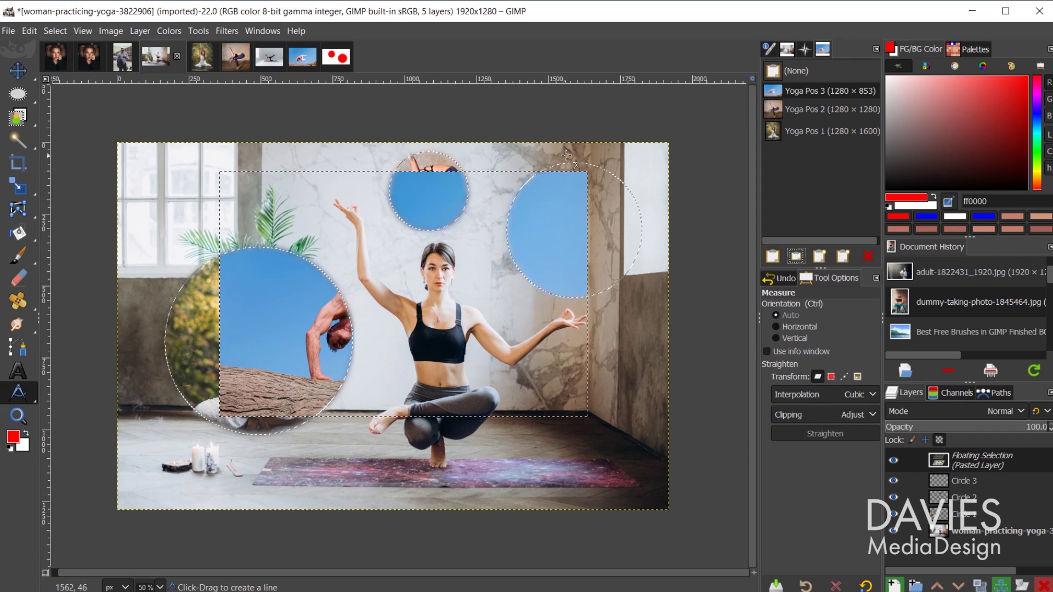
{"action": "left_click_drag", "start_coordinate": [564, 163], "coordinate": [591, 294]}
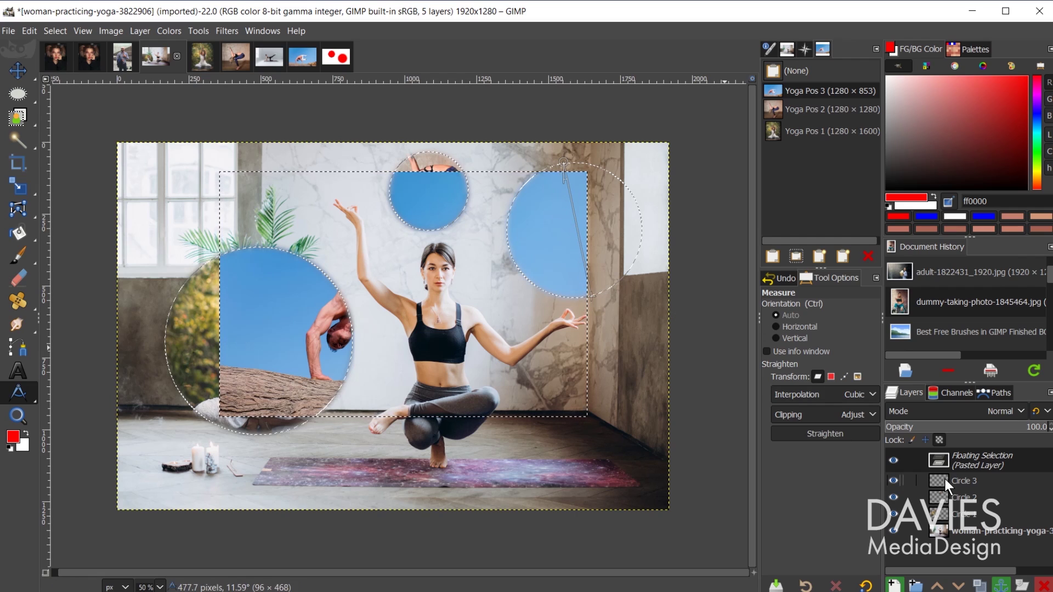
- Scale the Yoga Pos 3 photo to 825×550, move it into the right circle, and anchor it
{"action": "right_click", "coordinate": [939, 461]}
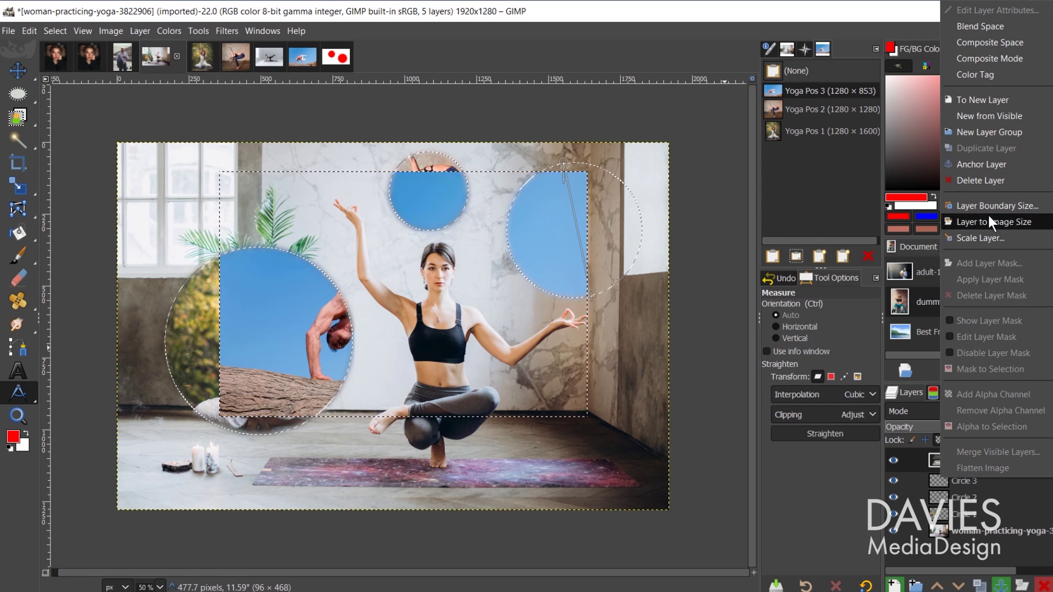
{"action": "left_click", "coordinate": [991, 237]}
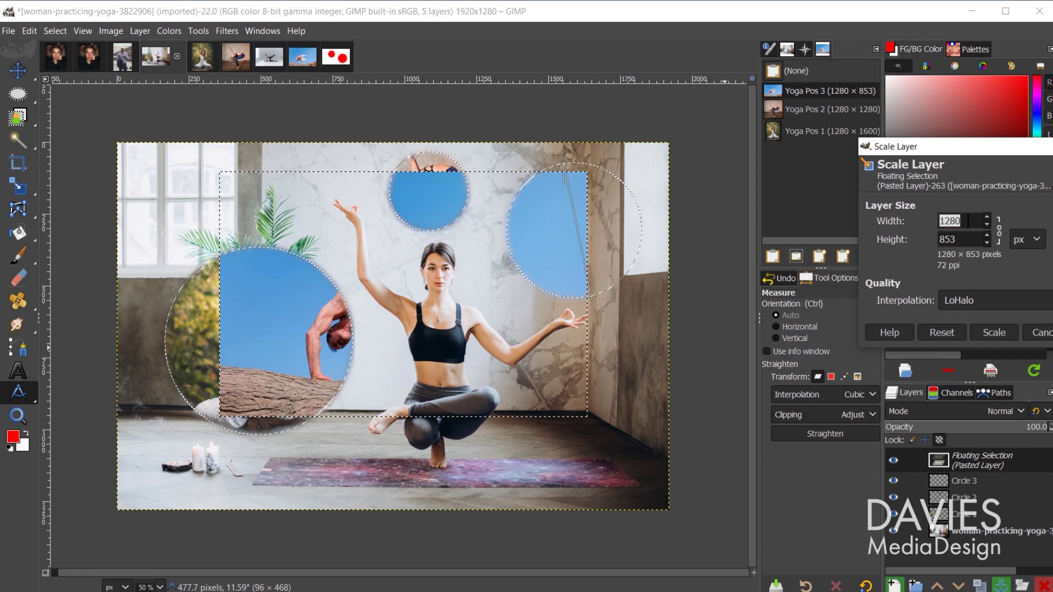
{"action": "type", "text": "550"}
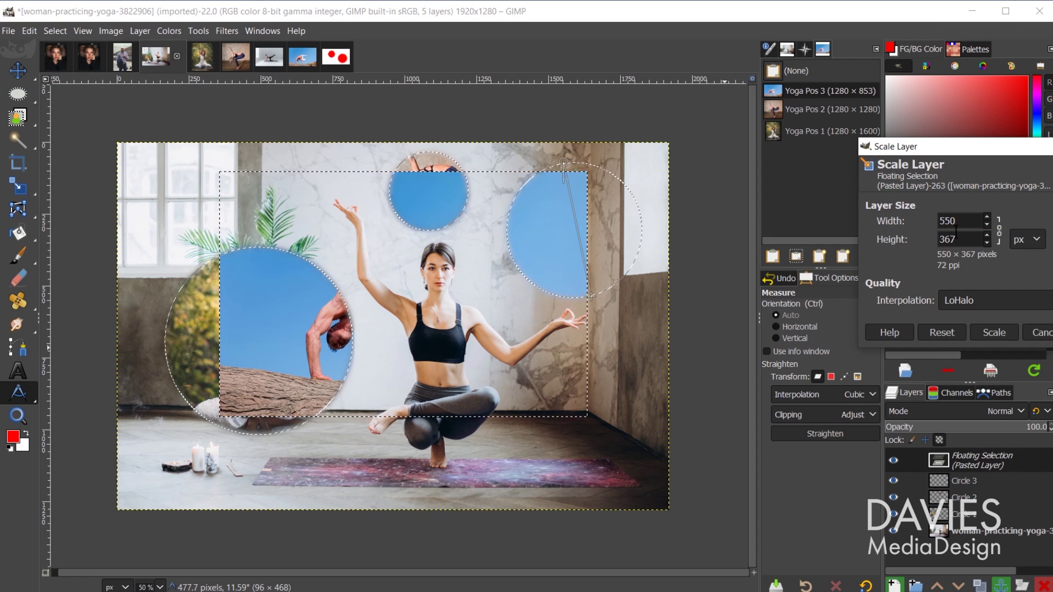
{"action": "key", "text": "Tab"}
{"action": "type", "text": "550"}
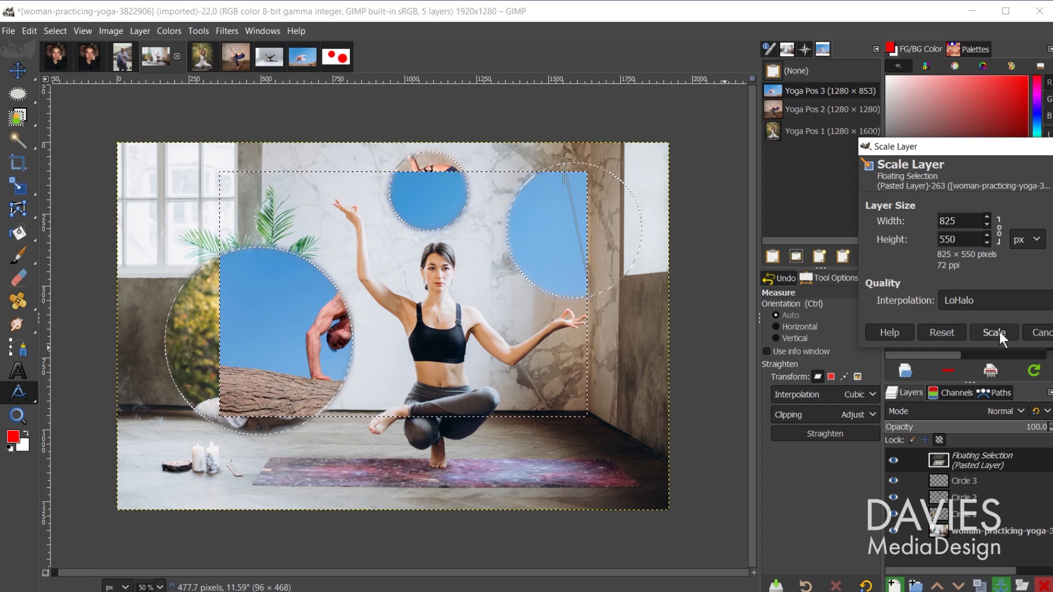
{"action": "left_click", "coordinate": [1000, 332]}
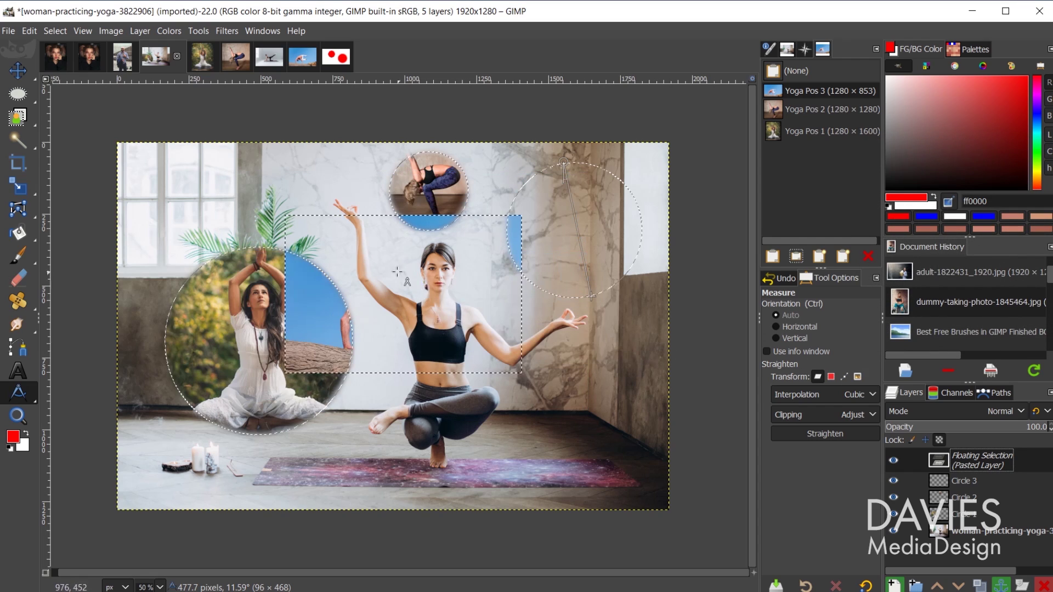
{"action": "key", "text": "m"}
{"action": "left_click_drag", "start_coordinate": [368, 311], "coordinate": [541, 231]}
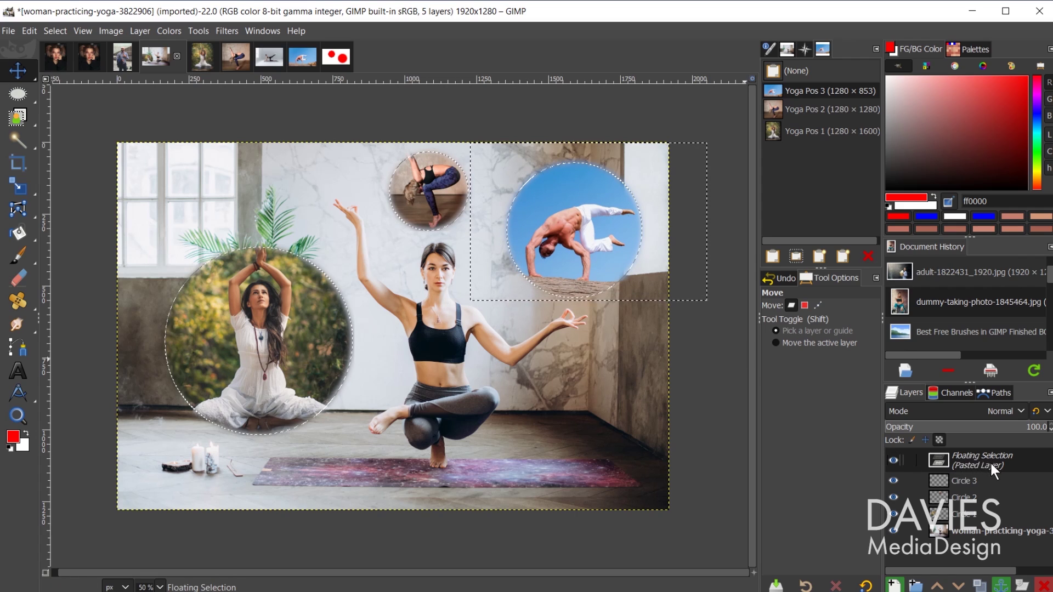
{"action": "left_click", "coordinate": [1002, 585]}
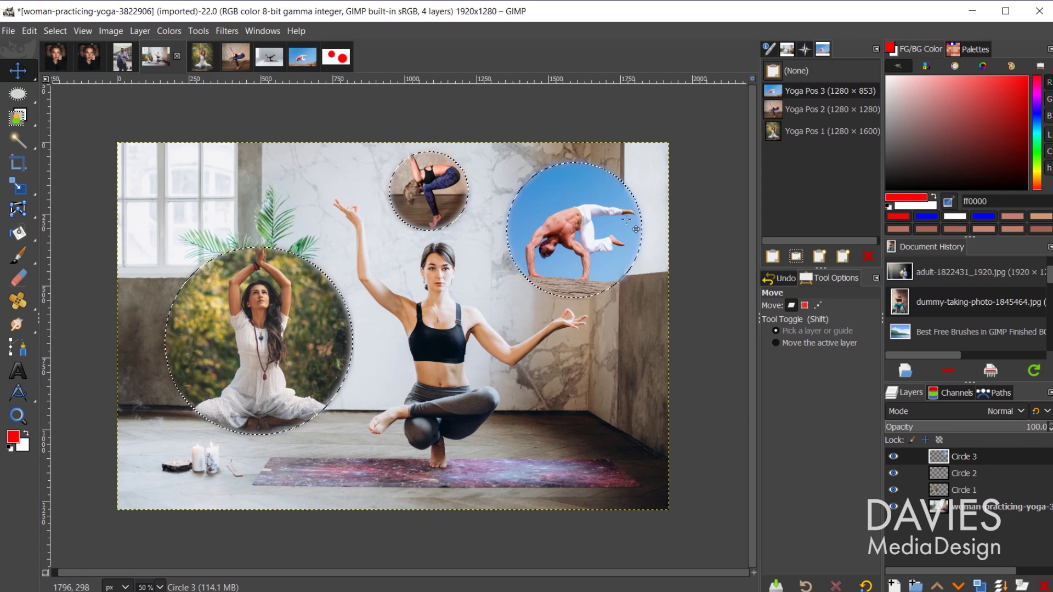
- Remove the selection to reveal the three feathered photo circles on the composite
{"action": "key", "text": "ctrl+f"}
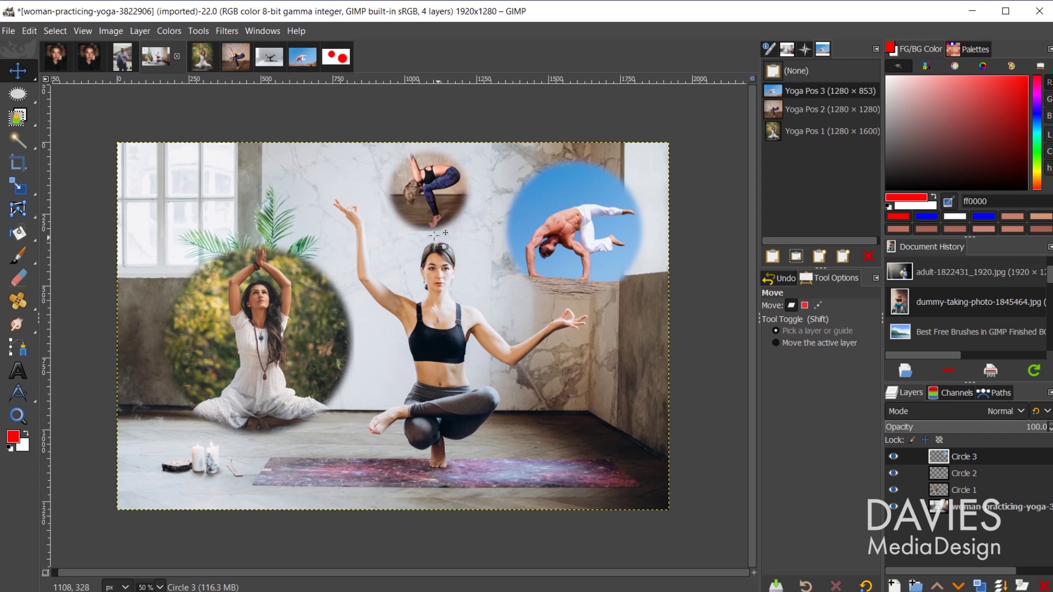
{"action": "left_click", "coordinate": [32, 33]}
- Set the canvas padding colour to Light Check Color from the View menu
{"action": "left_click", "coordinate": [87, 32]}
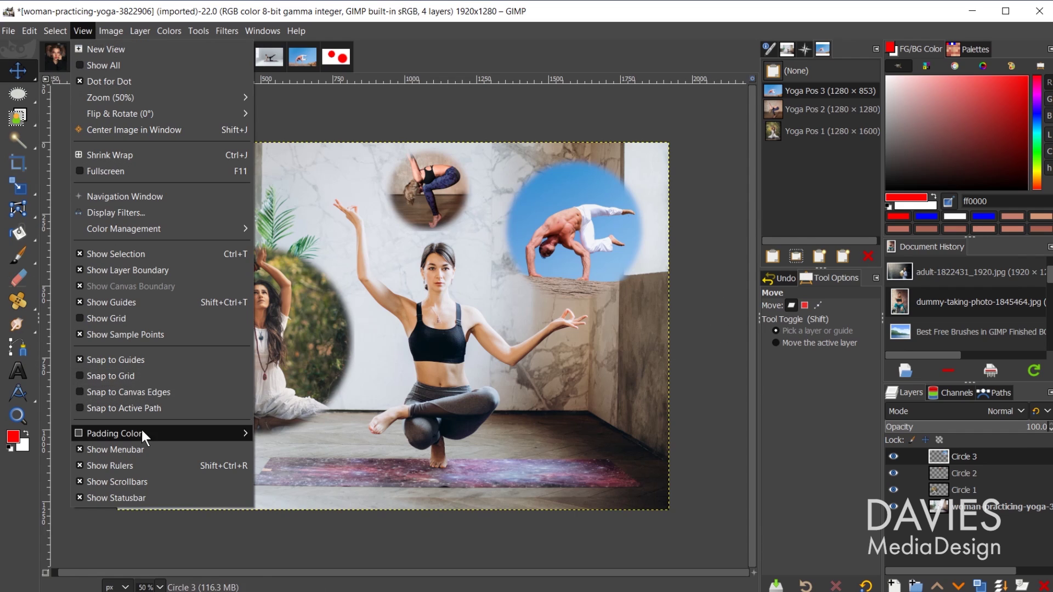
{"action": "mouse_move", "coordinate": [140, 435]}
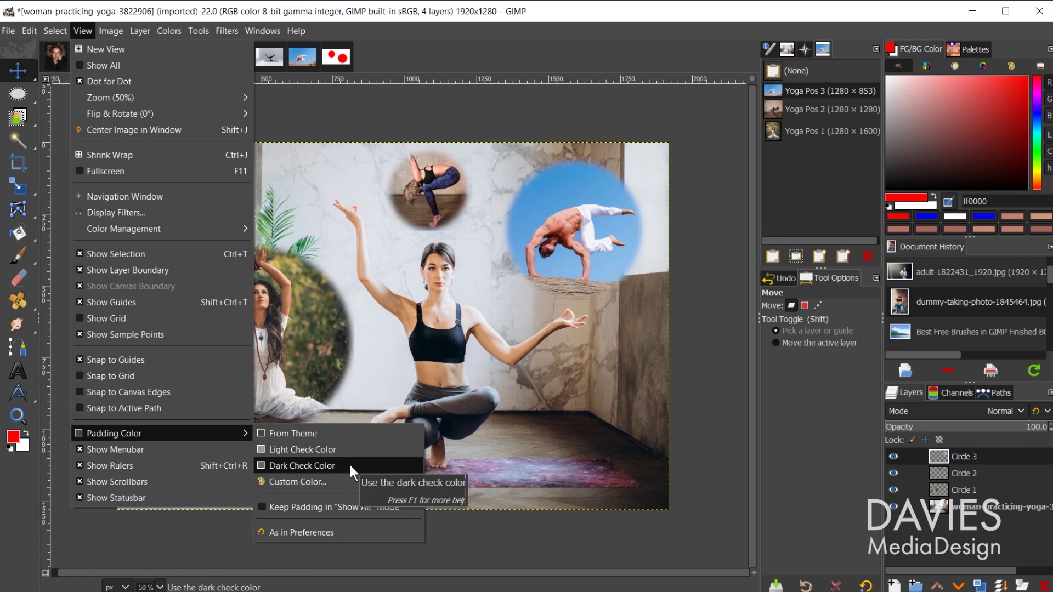
{"action": "left_click", "coordinate": [361, 450]}
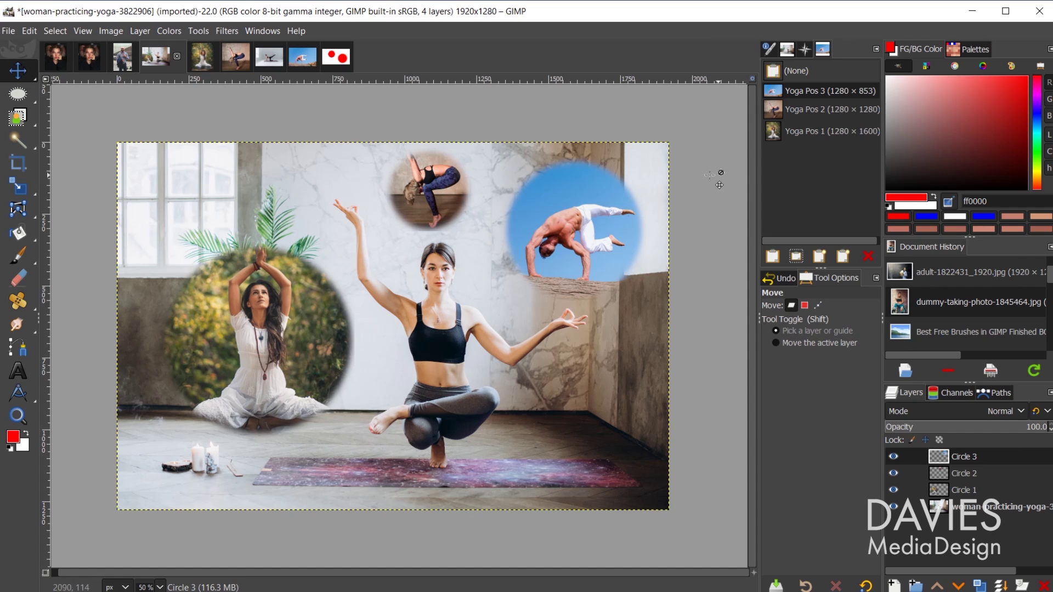
- Set a custom bright magenta padding colour, starting from the recent blue swatch
{"action": "left_click", "coordinate": [83, 31]}
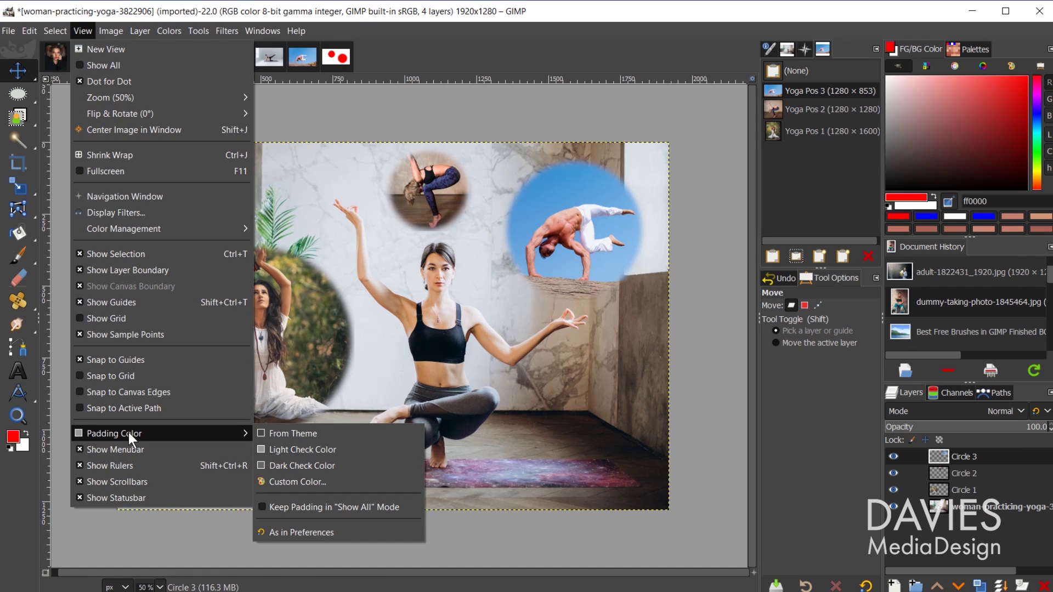
{"action": "left_click", "coordinate": [311, 483]}
{"action": "left_click_drag", "start_coordinate": [321, 335], "coordinate": [726, 106]}
{"action": "left_click", "coordinate": [755, 301]}
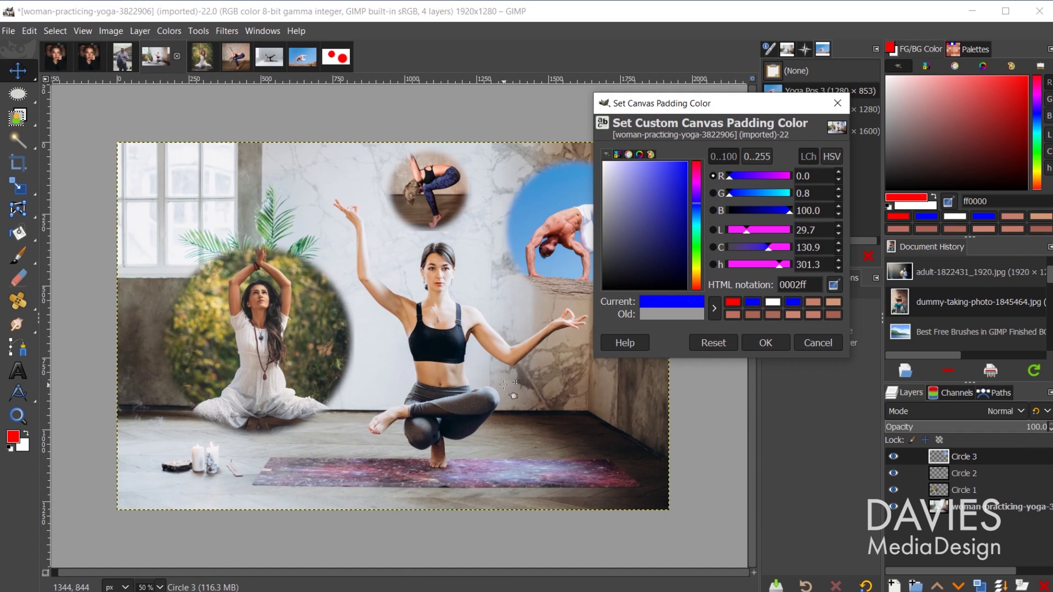
{"action": "left_click_drag", "start_coordinate": [696, 198], "coordinate": [661, 163]}
{"action": "left_click", "coordinate": [668, 176]}
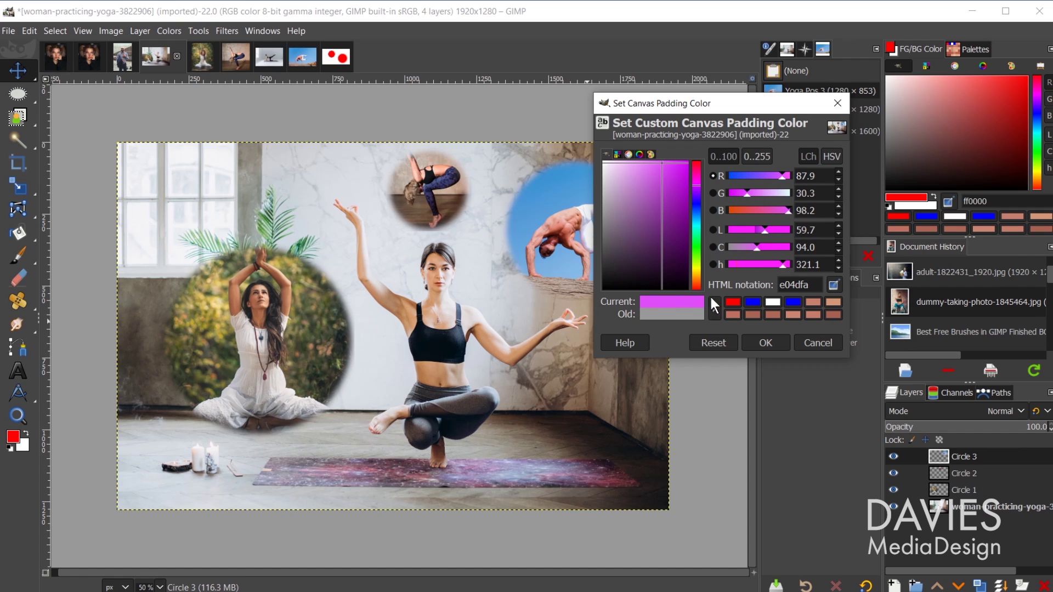
{"action": "left_click", "coordinate": [762, 344]}
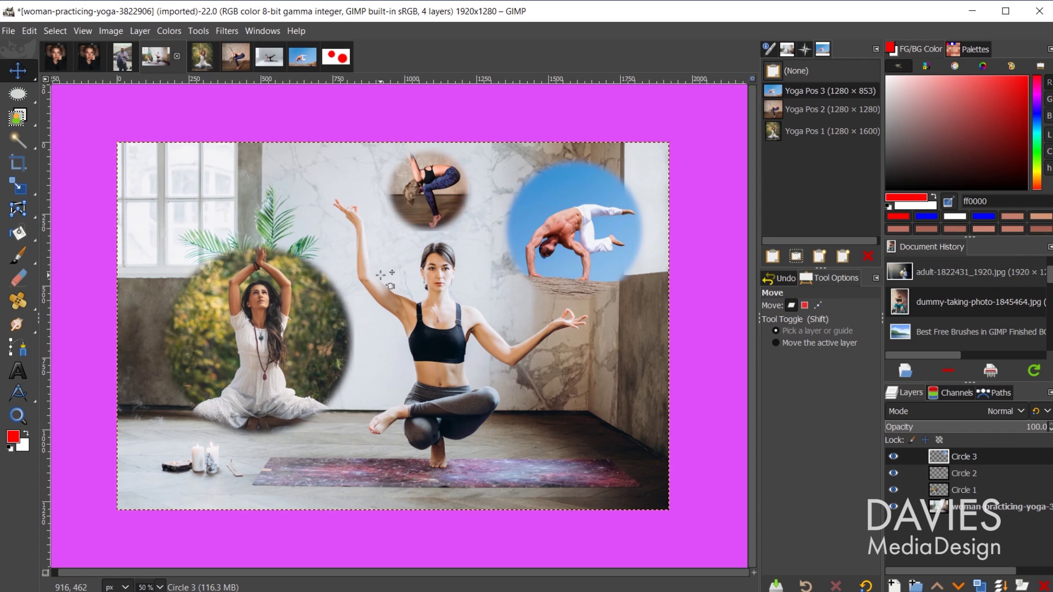
{"action": "left_click", "coordinate": [84, 31]}
{"action": "mouse_move", "coordinate": [157, 435]}
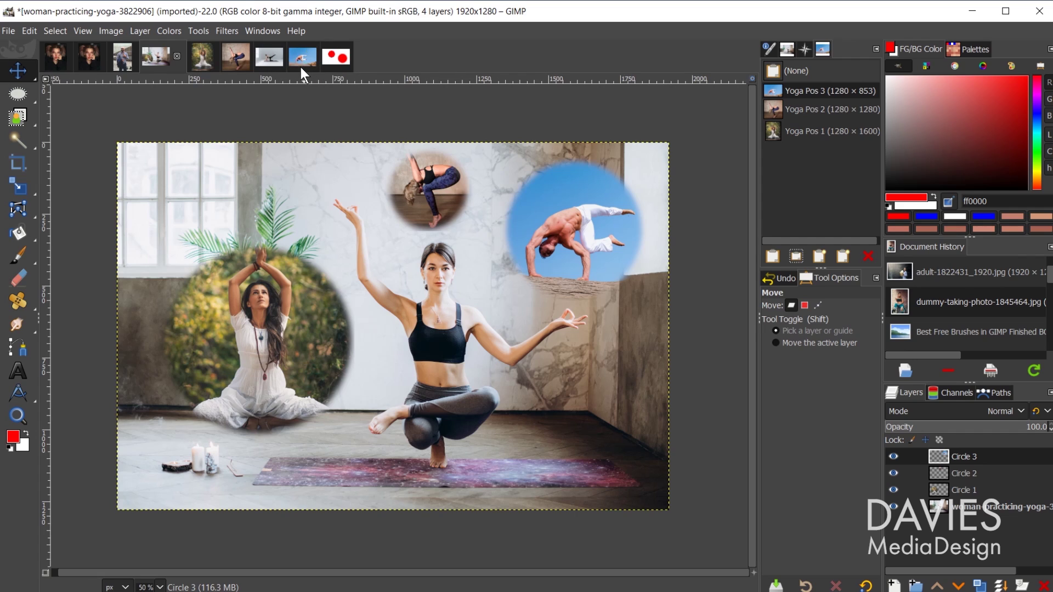
- Move the image tabs to the bottom of the canvas, then to the left
{"action": "left_click", "coordinate": [263, 32]}
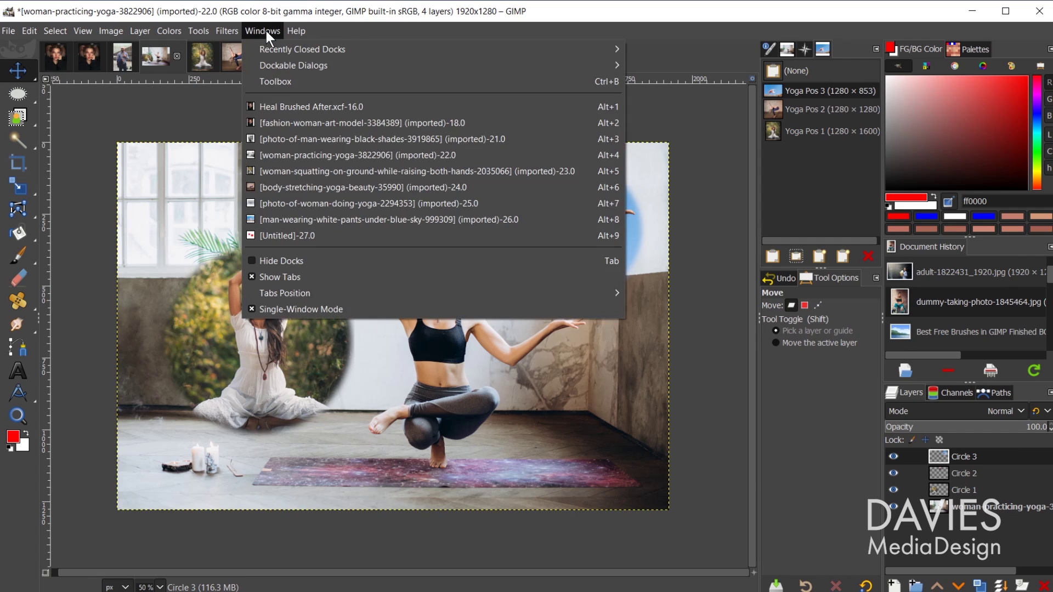
{"action": "mouse_move", "coordinate": [283, 295]}
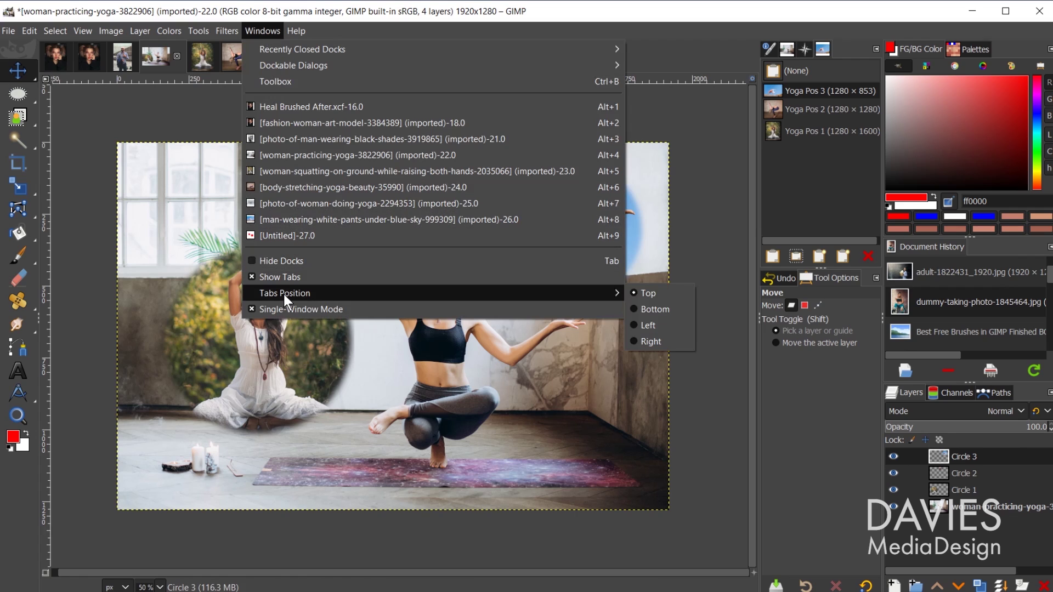
{"action": "left_click", "coordinate": [667, 308]}
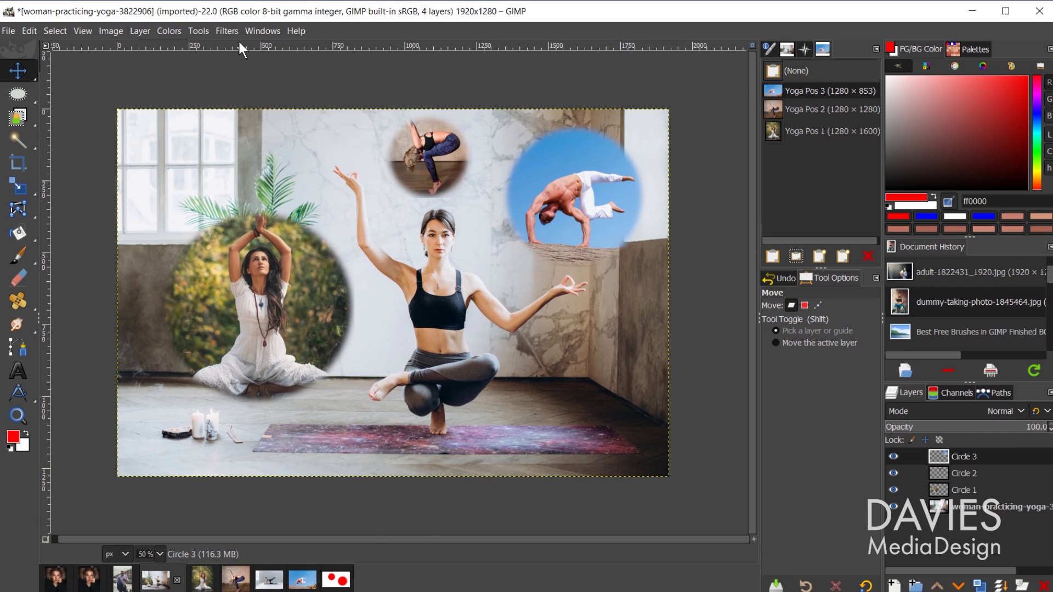
{"action": "left_click", "coordinate": [260, 32]}
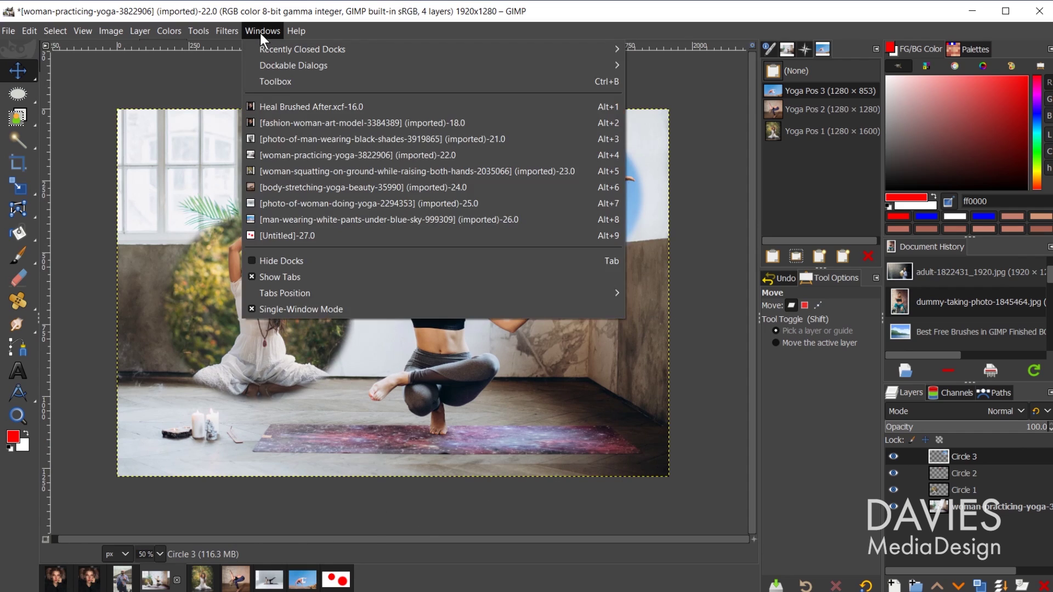
{"action": "mouse_move", "coordinate": [297, 294]}
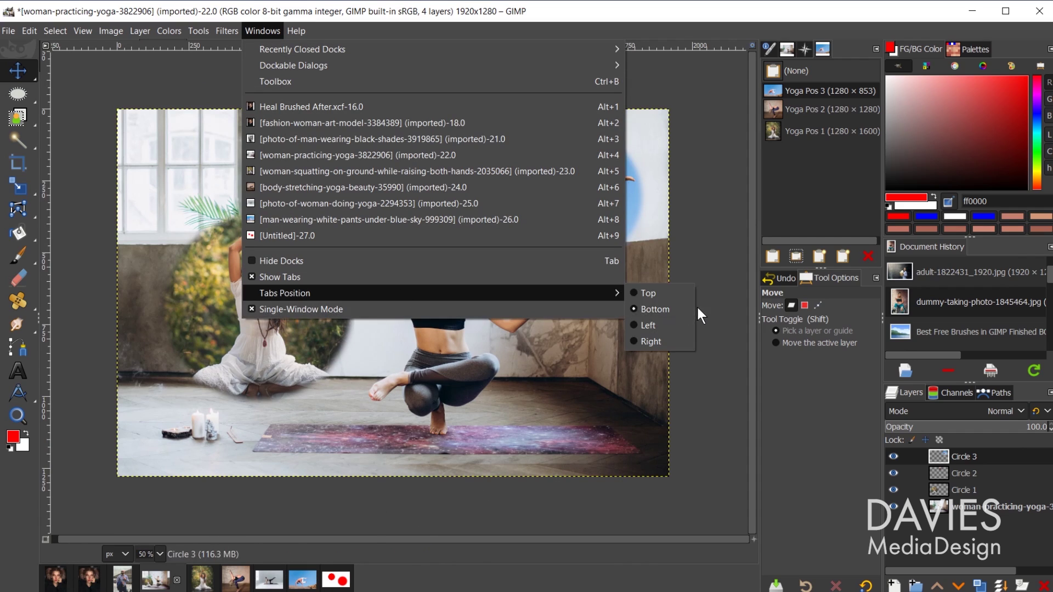
{"action": "left_click", "coordinate": [672, 324]}
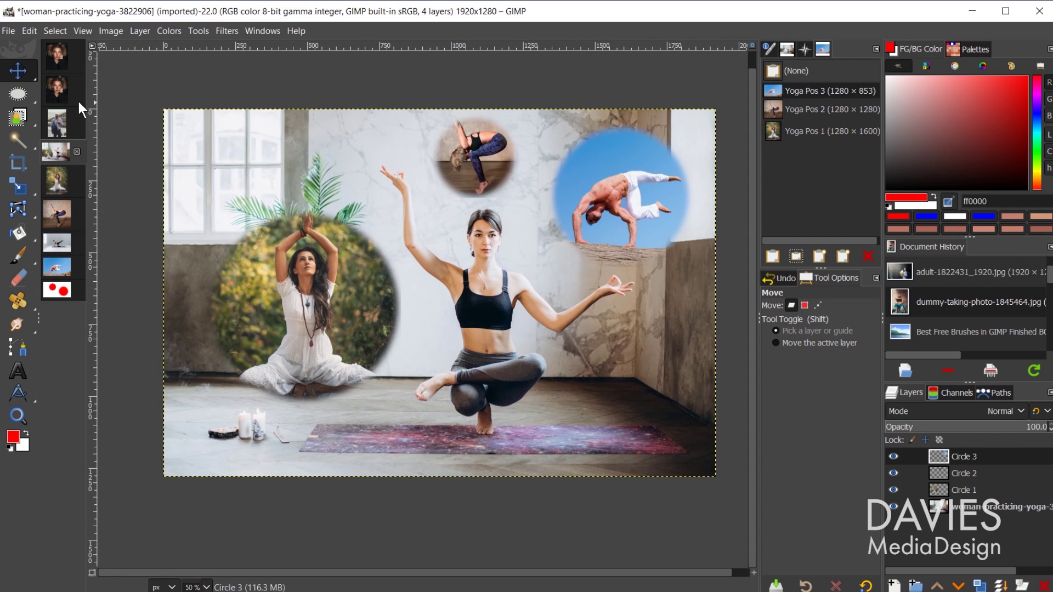
- Hide the image tabs and show the docked Images list of open images
{"action": "left_click", "coordinate": [263, 30]}
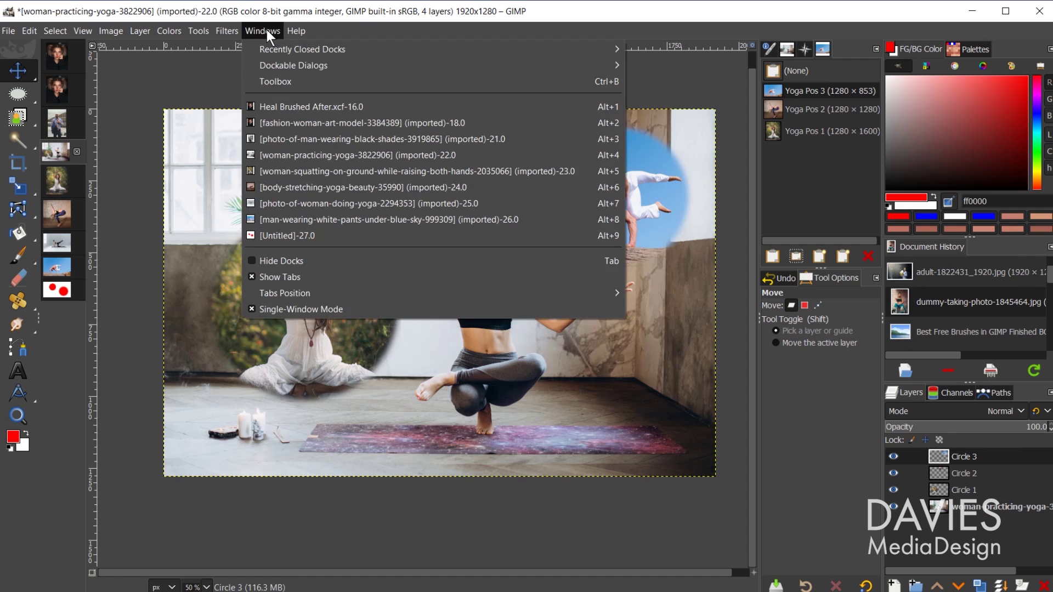
{"action": "left_click", "coordinate": [288, 277]}
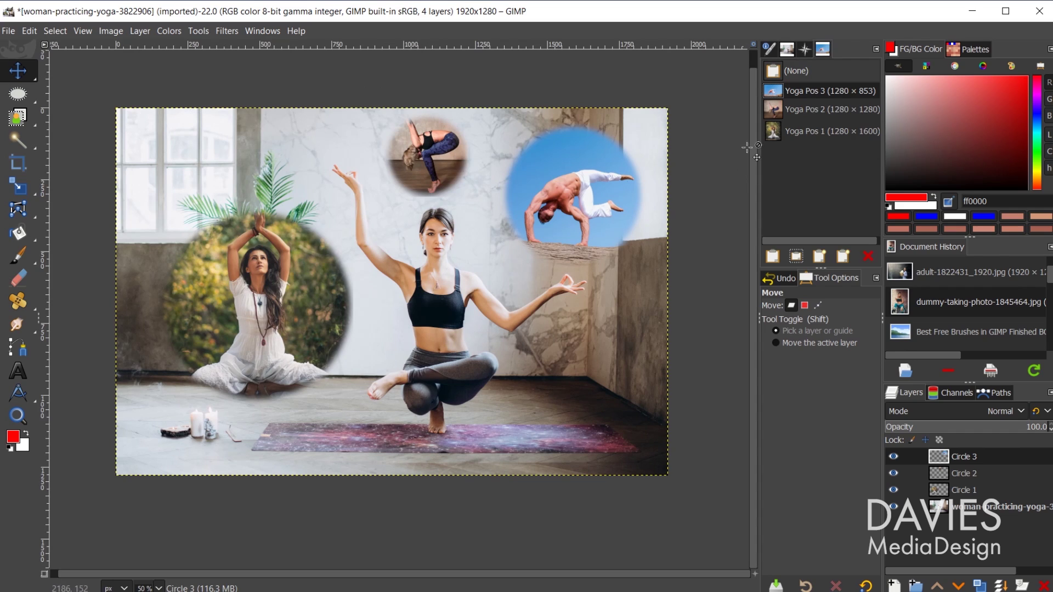
{"action": "left_click", "coordinate": [786, 51]}
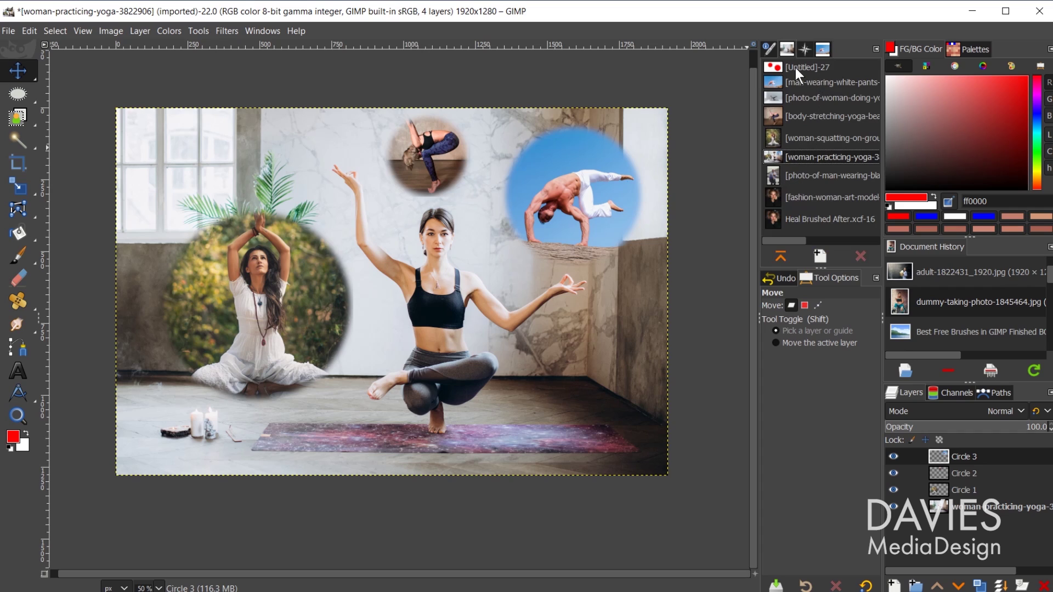
- Switch to [Untitled]-27, open the Images dockable, and toggle the Circles layer's alpha lock
{"action": "double_click", "coordinate": [774, 66]}
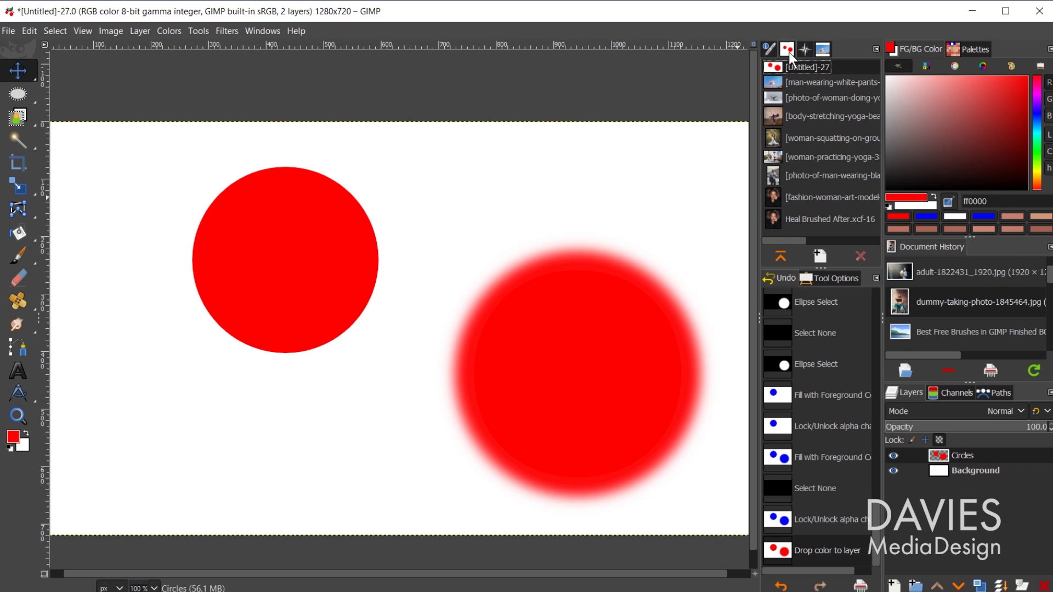
{"action": "left_click", "coordinate": [253, 30]}
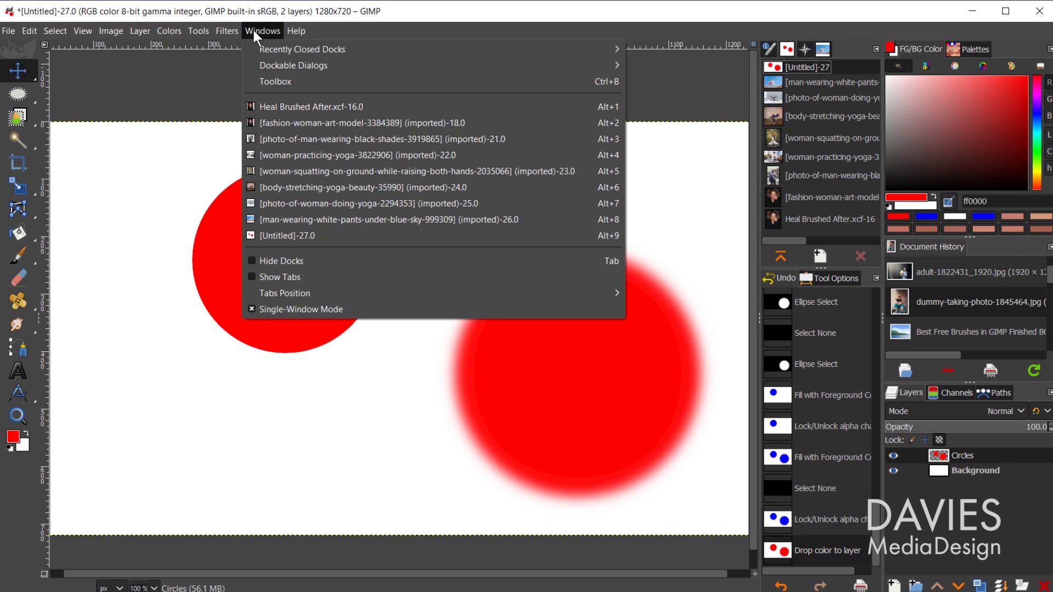
{"action": "mouse_move", "coordinate": [275, 67]}
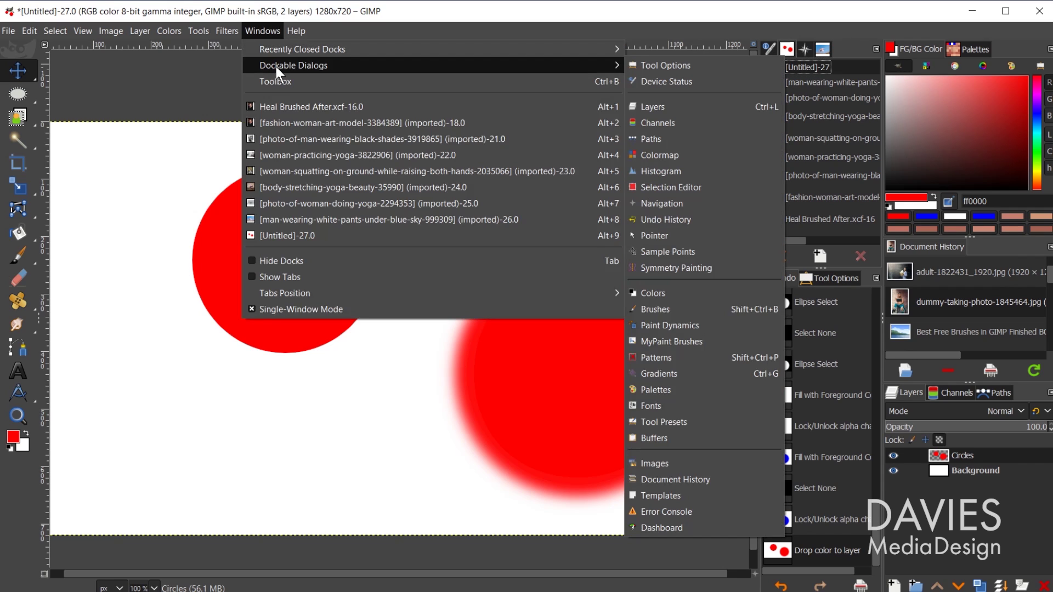
{"action": "left_click", "coordinate": [653, 462]}
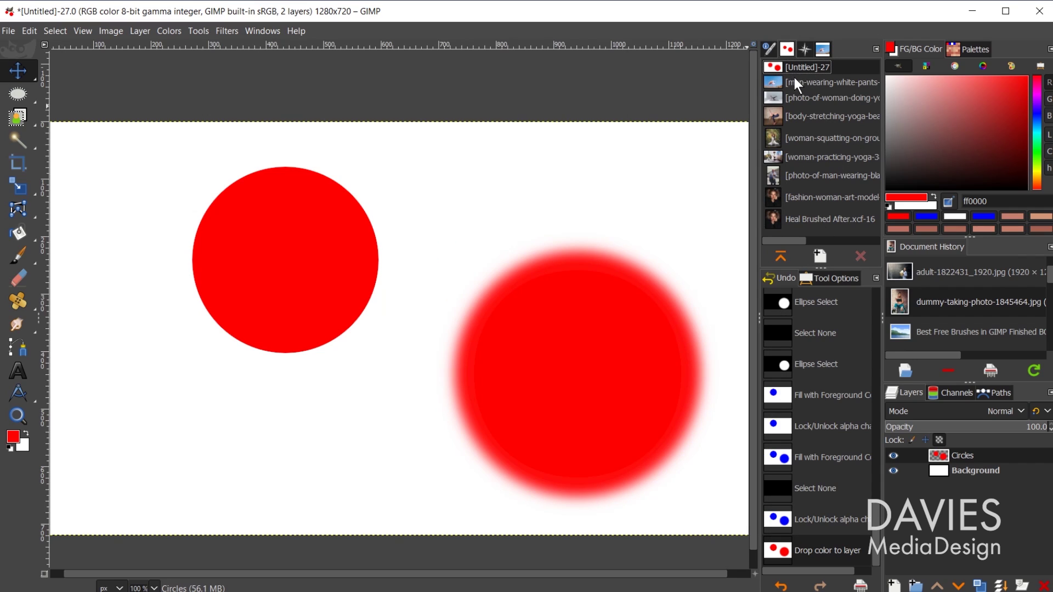
{"action": "left_click", "coordinate": [939, 440]}
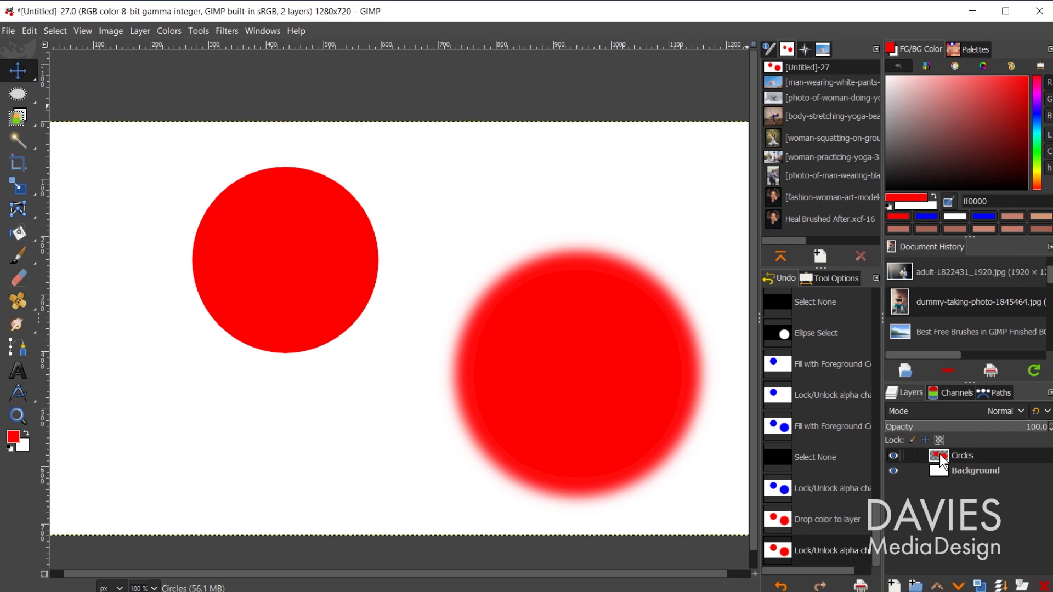
- Turn Show Tabs back on and set Tabs Position to Top
{"action": "left_click", "coordinate": [262, 31]}
{"action": "left_click", "coordinate": [278, 277]}
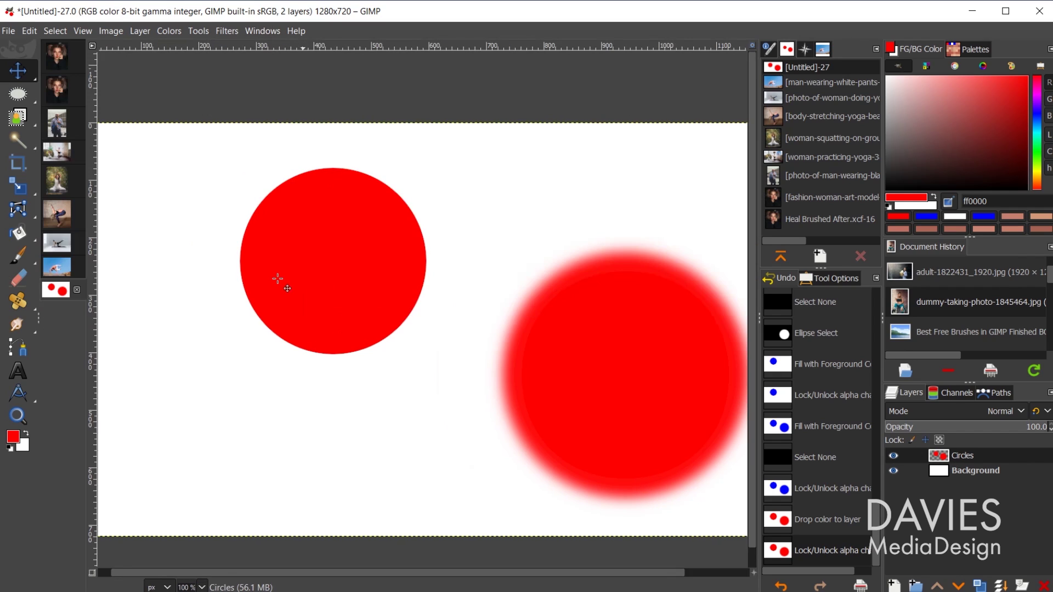
{"action": "left_click", "coordinate": [262, 31]}
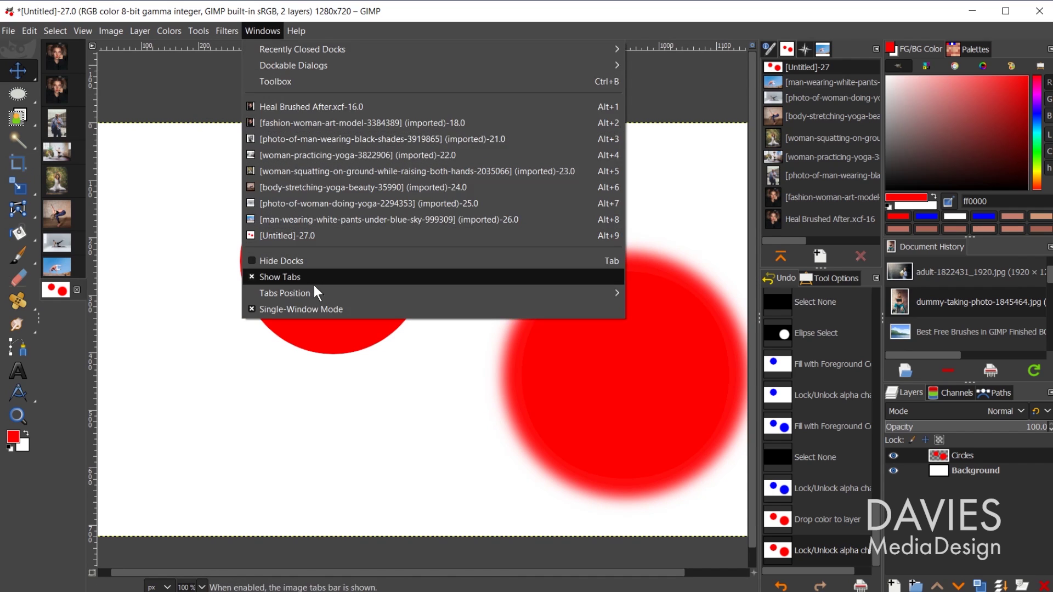
{"action": "mouse_move", "coordinate": [316, 295]}
{"action": "left_click", "coordinate": [646, 292]}
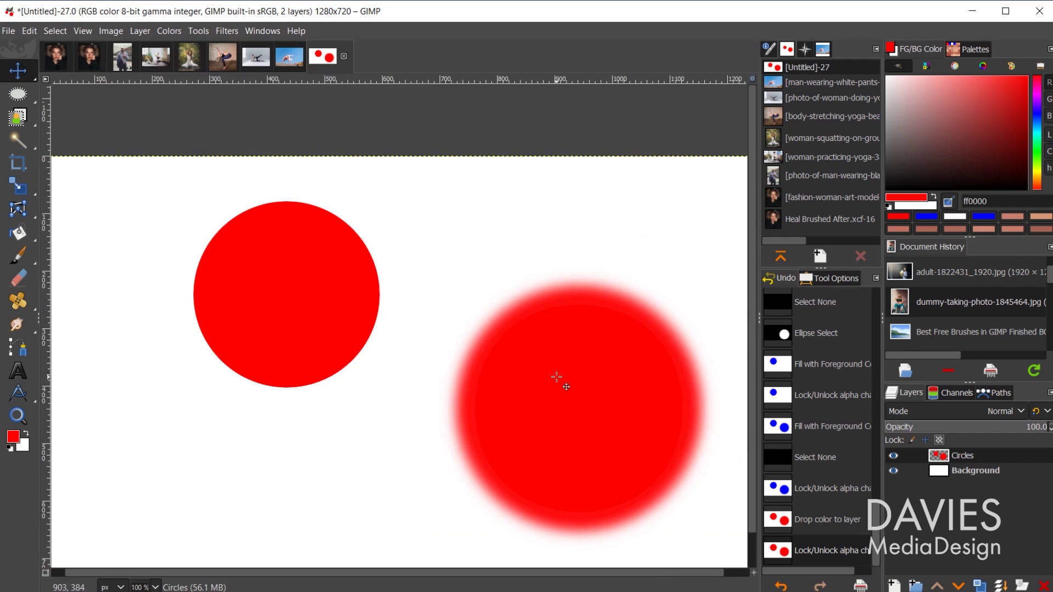